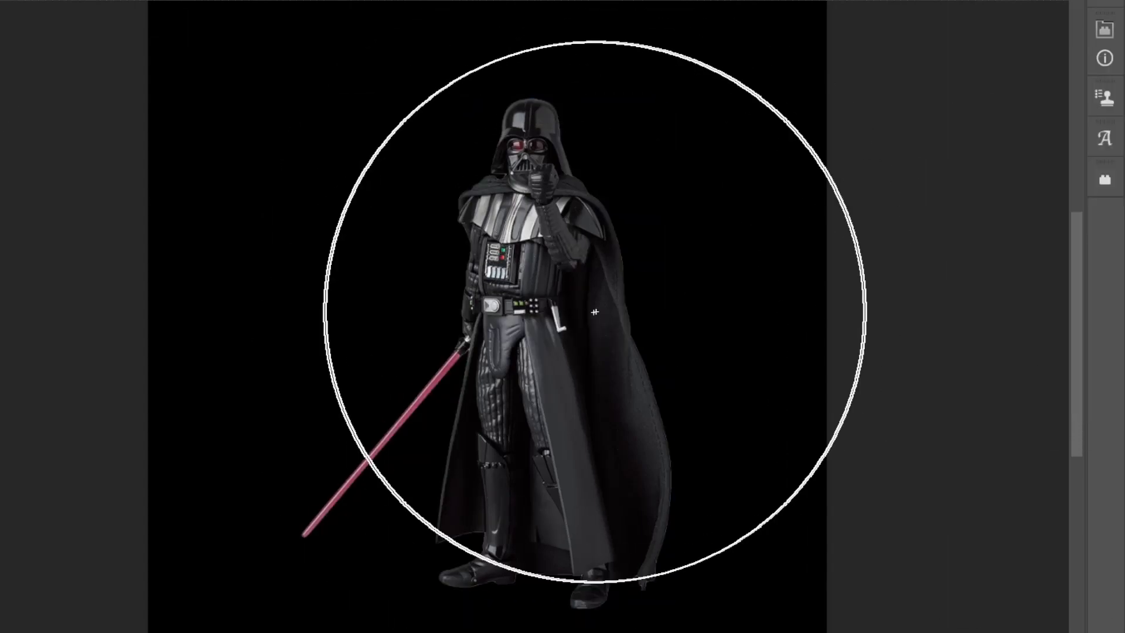
Refine the edges of Vader's cutout in Select and Mask.
{"action": "key", "text": "ctrl+alt+r"}
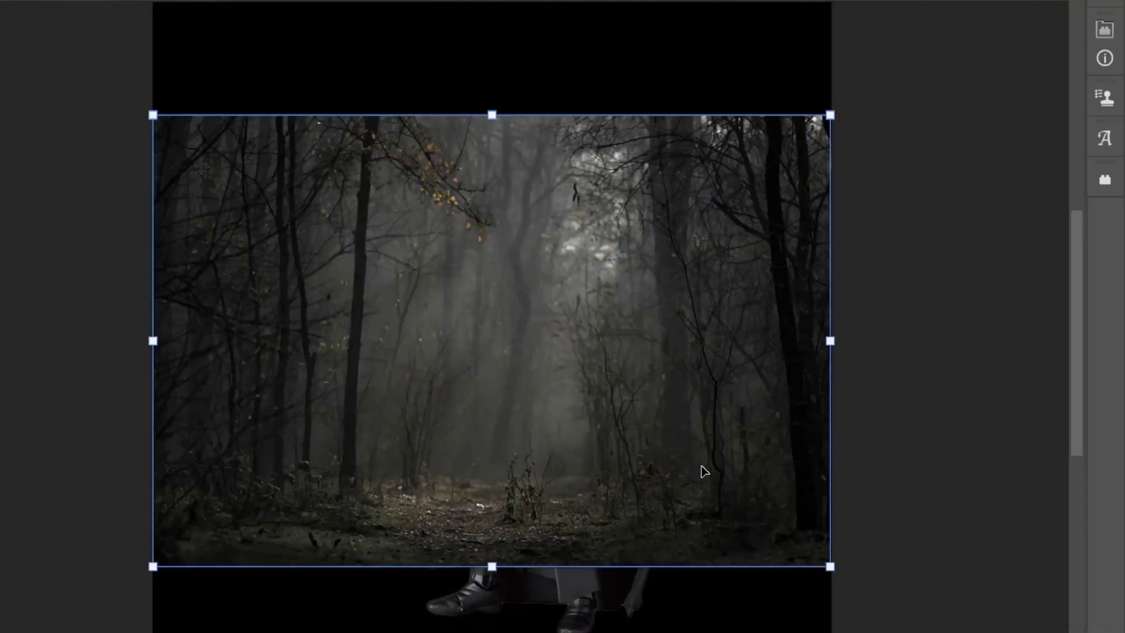
Enlarge the misty forest beyond the canvas and shrink Vader lower in the scene.
{"action": "left_click_drag", "start_coordinate": [954, 349], "coordinate": [971, 340]}
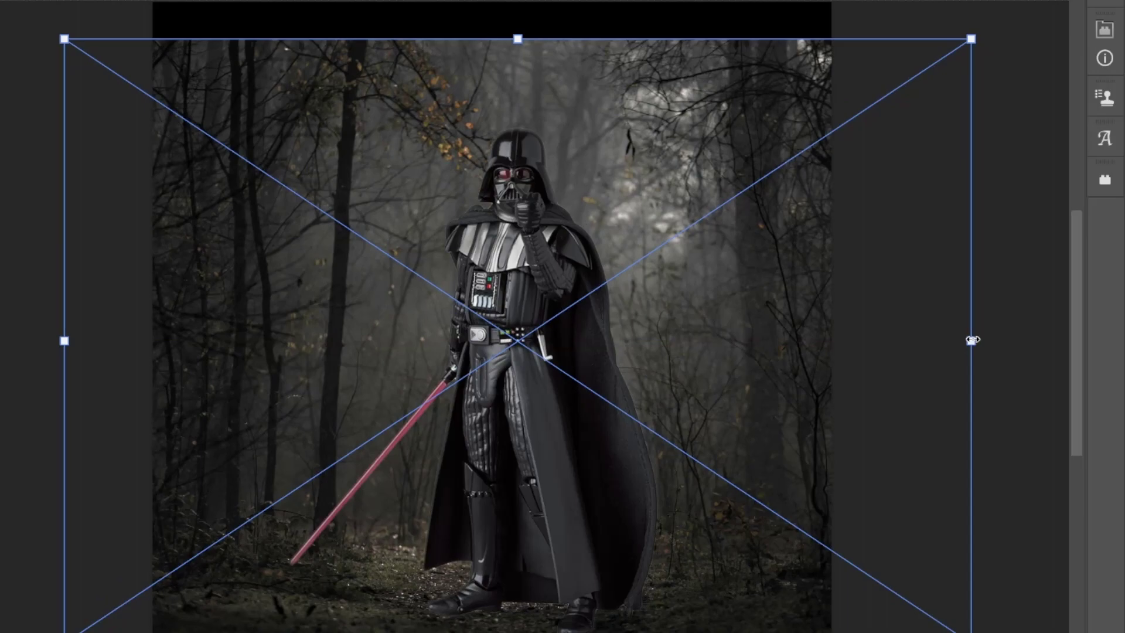
{"action": "left_click_drag", "start_coordinate": [321, 509], "coordinate": [321, 451]}
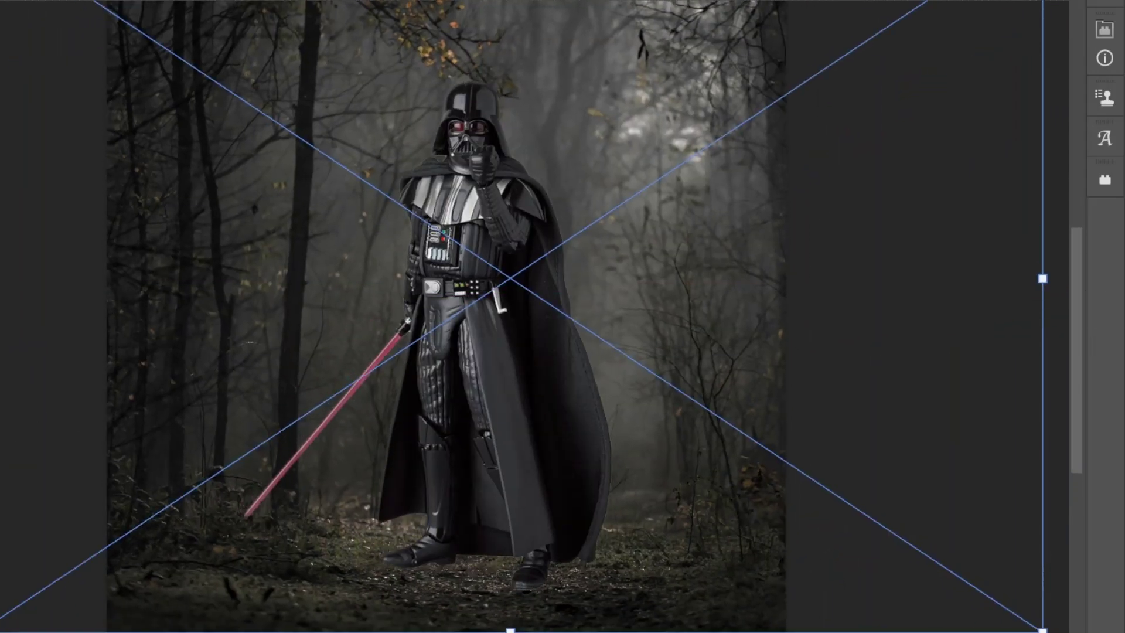
{"action": "key", "text": "Return"}
{"action": "key", "text": "ctrl+t"}
{"action": "left_click_drag", "start_coordinate": [504, 351], "coordinate": [504, 387]}
{"action": "key", "text": "Return"}
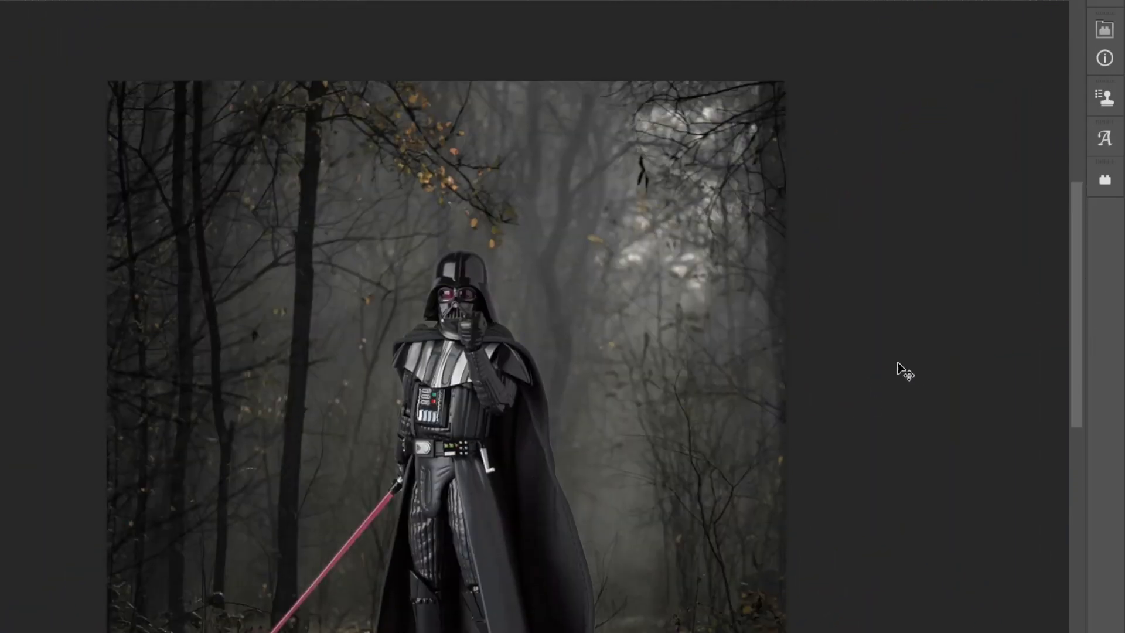
Place the green fantasy forest image into the scene.
{"action": "scroll", "coordinate": [905, 372], "scroll_direction": "down", "scroll_amount": 2}
{"action": "left_click", "coordinate": [23, 328]}
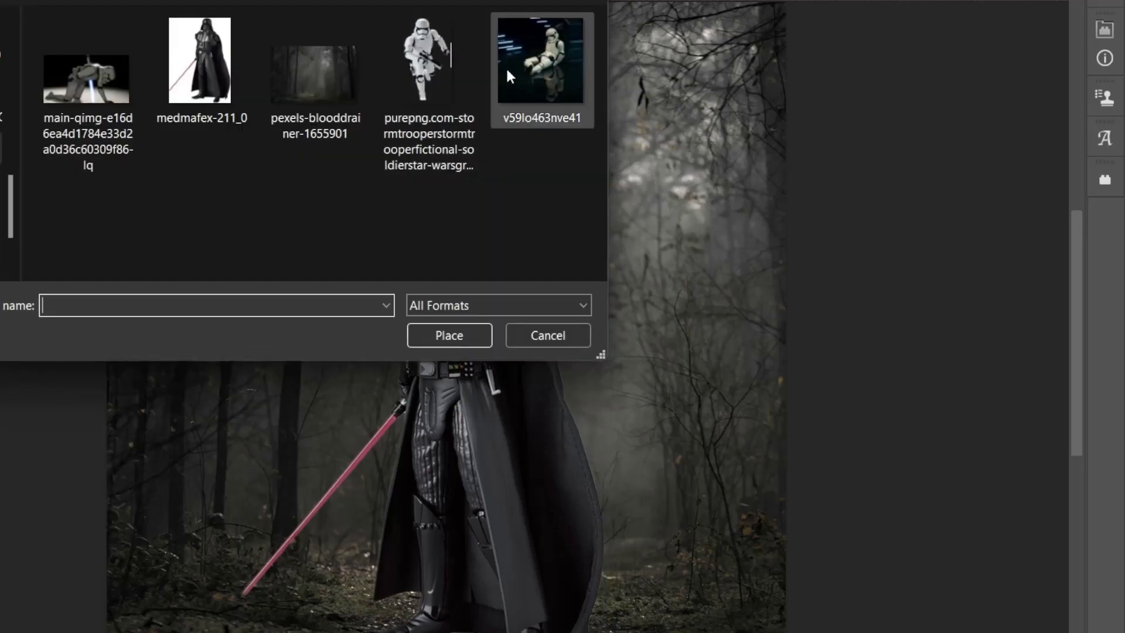
{"action": "scroll", "coordinate": [316, 146], "scroll_direction": "up", "scroll_amount": 3}
{"action": "left_click", "coordinate": [321, 176]}
{"action": "left_click", "coordinate": [449, 335]}
{"action": "scroll", "coordinate": [919, 410], "scroll_direction": "up", "scroll_amount": 1}
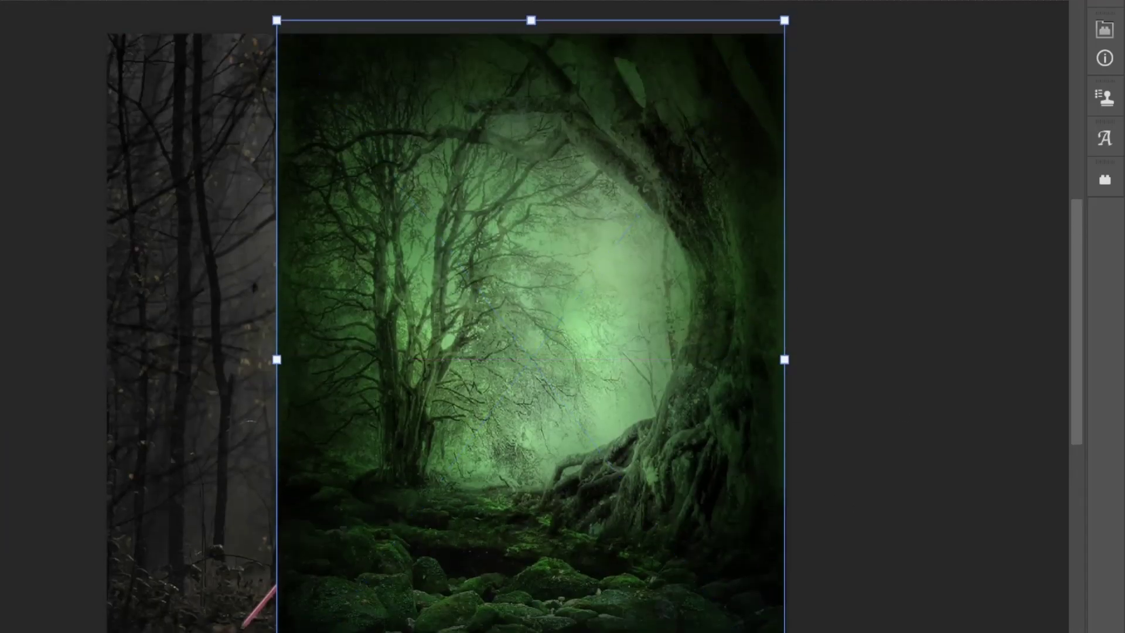
{"action": "key", "text": "Return"}
Rasterize the green forest and erase its bottom, left and top-left edges into the trees.
{"action": "left_click", "coordinate": [133, 477]}
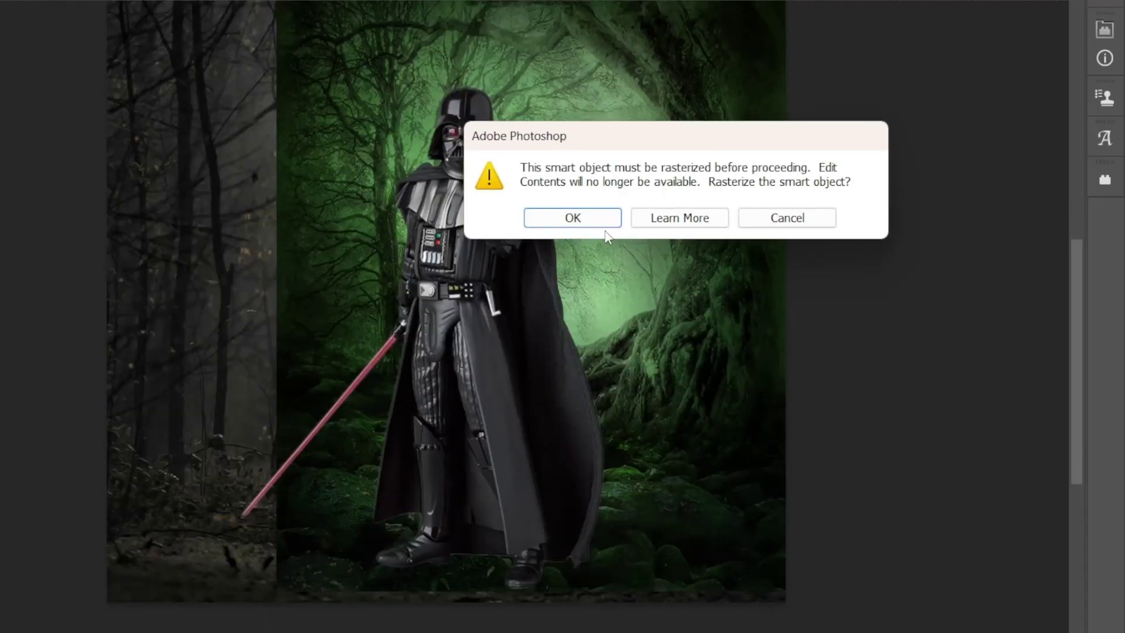
{"action": "left_click", "coordinate": [605, 225]}
{"action": "left_click_drag", "start_coordinate": [804, 590], "coordinate": [312, 583]}
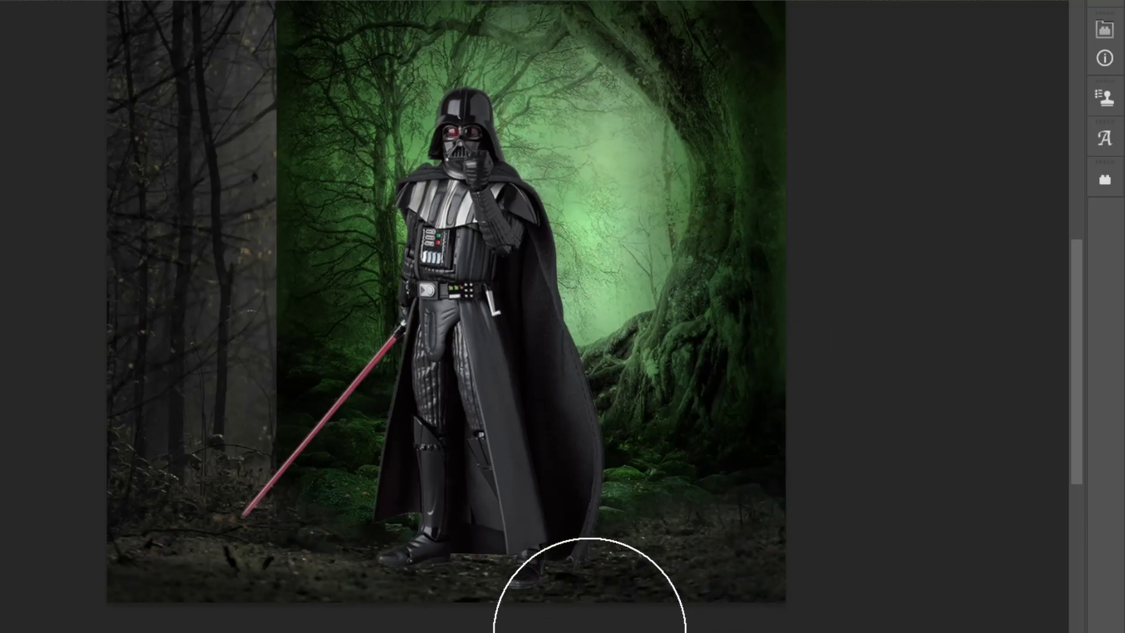
{"action": "left_click_drag", "start_coordinate": [316, 528], "coordinate": [317, 35]}
{"action": "key", "text": "bracketright"}
{"action": "key", "text": "bracketright"}
{"action": "key", "text": "bracketright"}
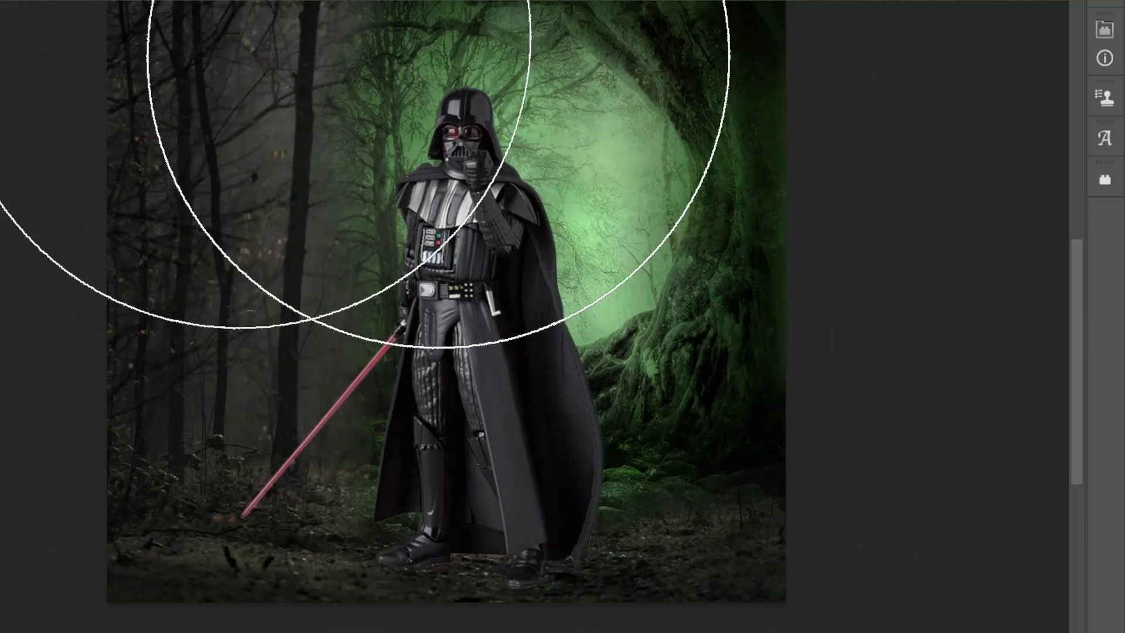
{"action": "scroll", "coordinate": [912, 304], "scroll_direction": "up", "scroll_amount": 2}
{"action": "scroll", "coordinate": [912, 304], "scroll_direction": "up", "scroll_amount": 3}
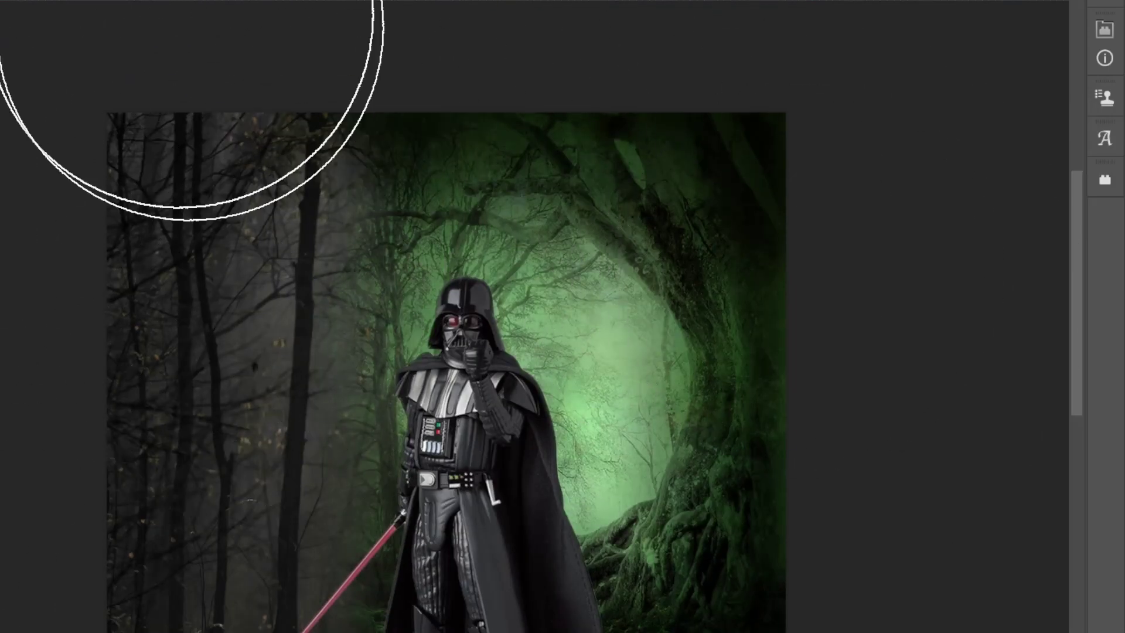
{"action": "key", "text": "bracketleft"}
{"action": "key", "text": "bracketleft"}
{"action": "key", "text": "bracketleft"}
{"action": "left_click_drag", "start_coordinate": [328, 175], "coordinate": [302, 190]}
{"action": "scroll", "coordinate": [873, 396], "scroll_direction": "down", "scroll_amount": 4}
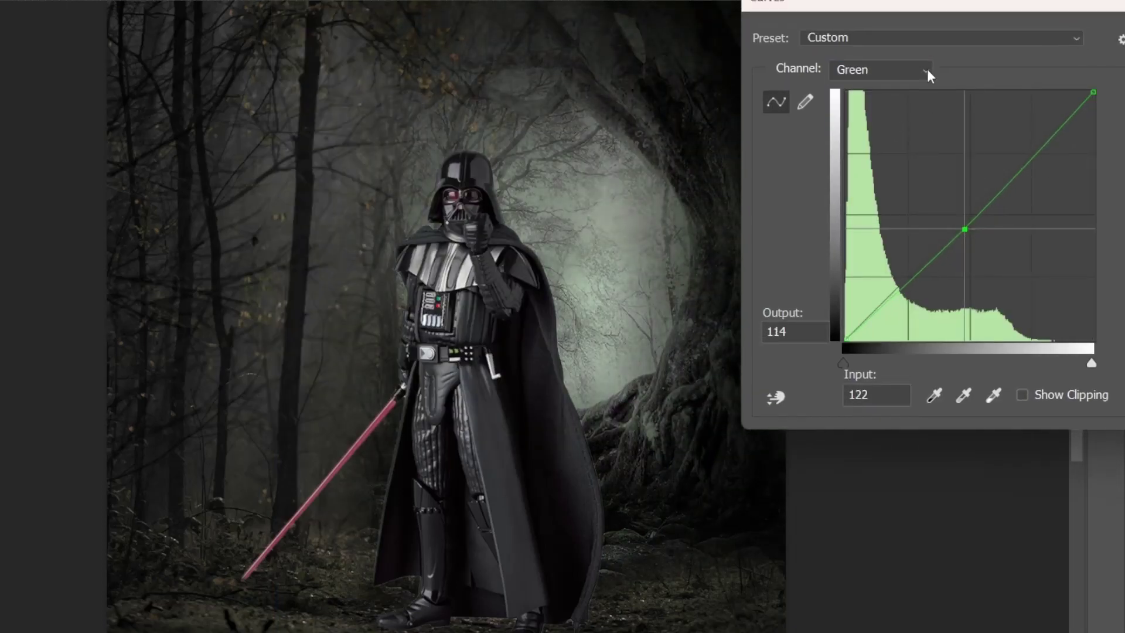
Apply red and blue channel Curves and a Cooling Filter (LBB) photo filter to the forest.
{"action": "left_click", "coordinate": [879, 69]}
{"action": "left_click", "coordinate": [922, 140]}
{"action": "key", "text": "Return"}
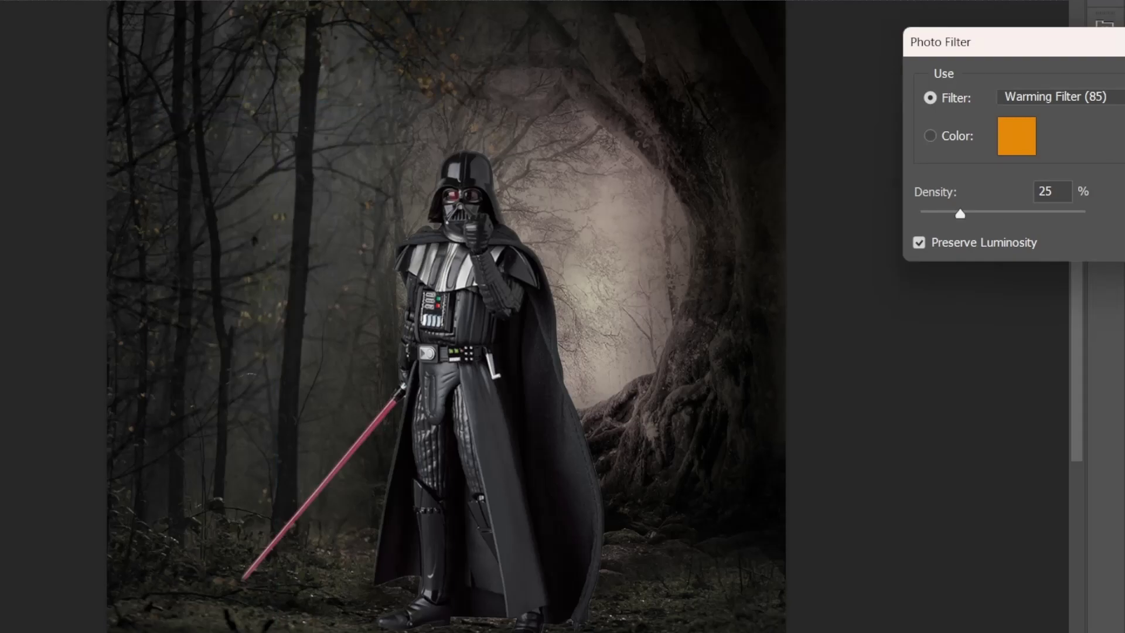
{"action": "left_click", "coordinate": [1101, 97]}
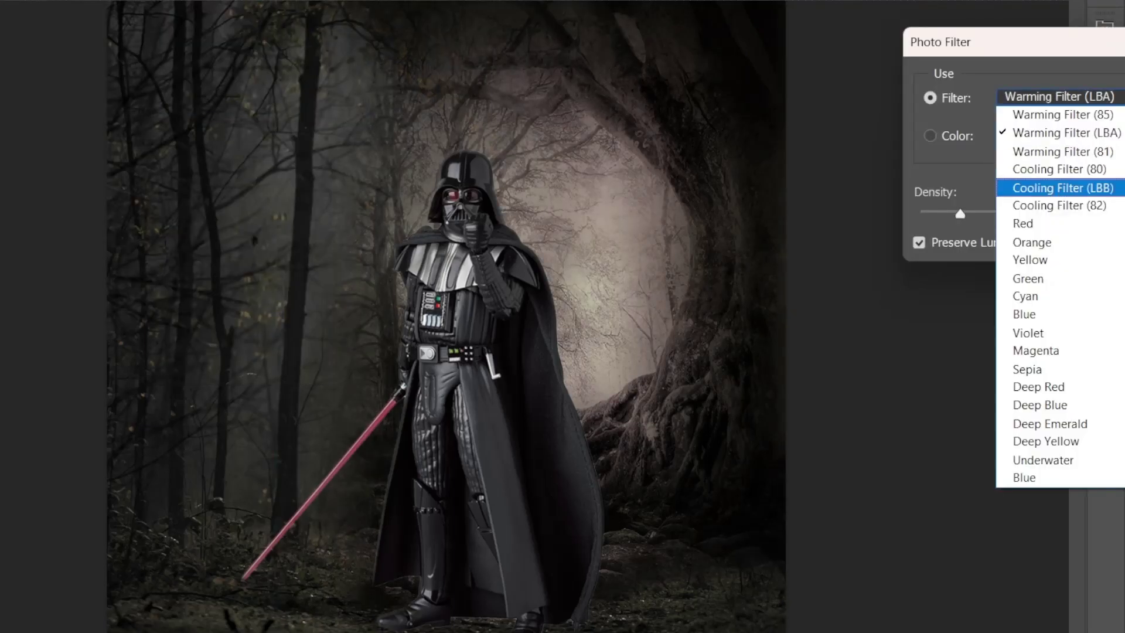
{"action": "left_click", "coordinate": [1106, 188]}
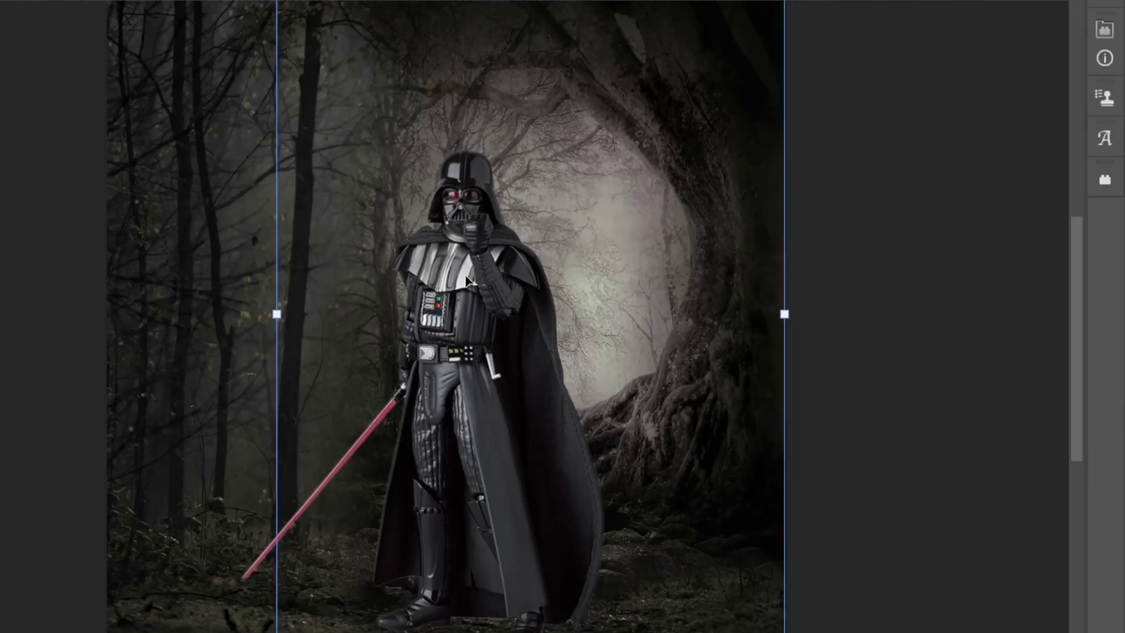
{"action": "key", "text": "alt+3"}
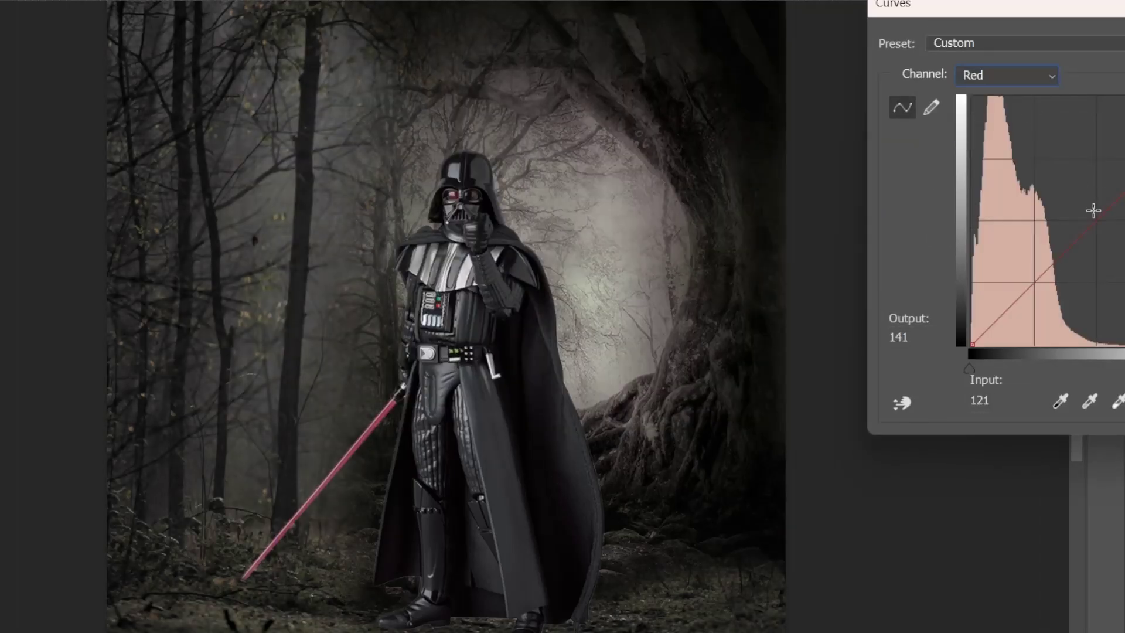
{"action": "key", "text": "Return"}
Tilt the forest layer slightly, about -1.6°.
{"action": "key", "text": "ctrl+t"}
{"action": "key", "text": "Return"}
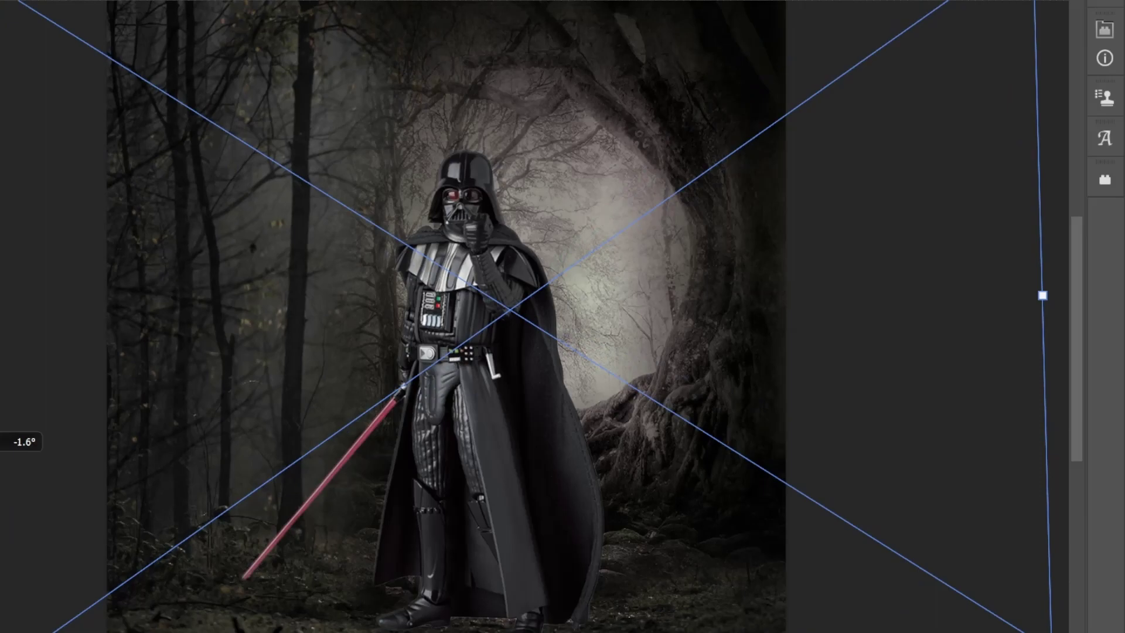
{"action": "left_click_drag", "start_coordinate": [19, 469], "coordinate": [25, 439]}
{"action": "key", "text": "Return"}
Lower the forest's saturation to -49 with Hue/Saturation.
{"action": "key", "text": "ctrl+u"}
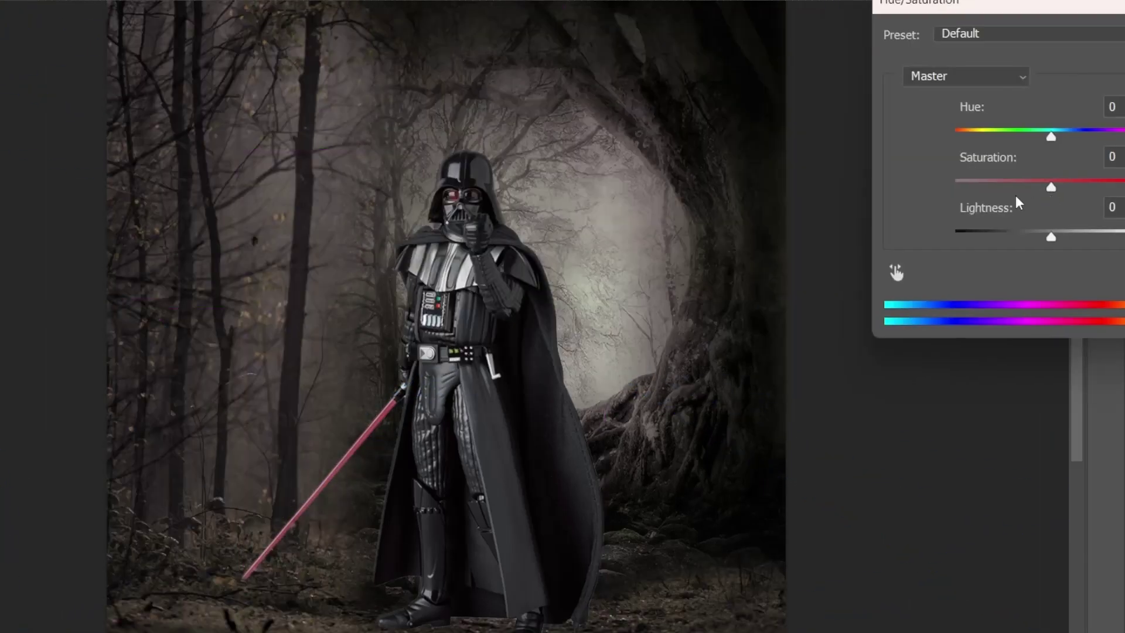
{"action": "key", "text": "Return"}
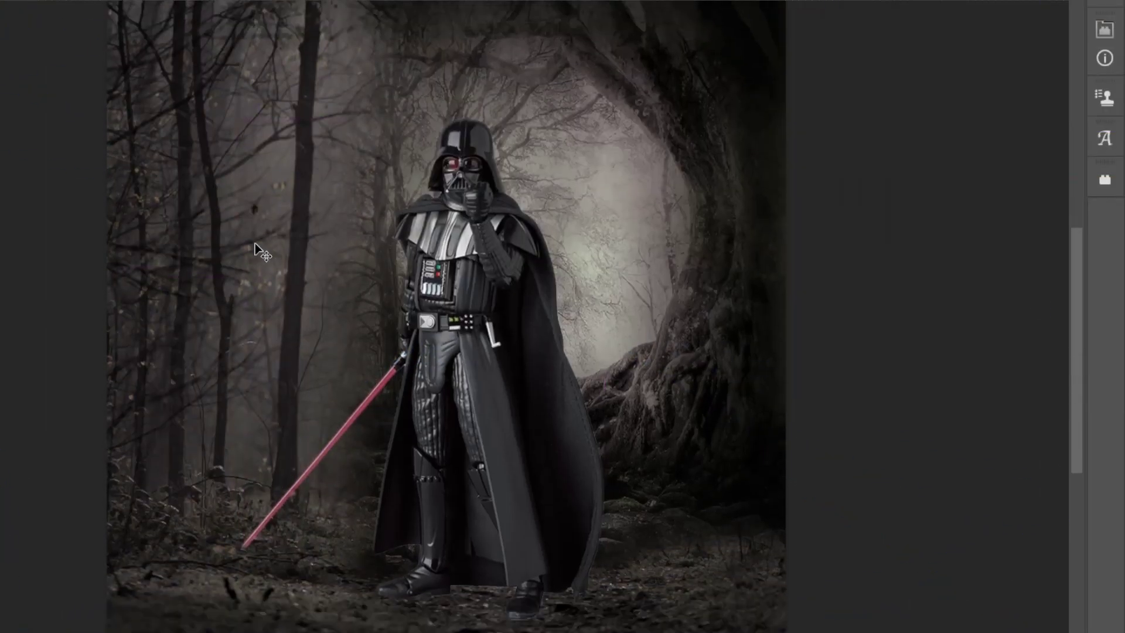
{"action": "scroll", "coordinate": [251, 244], "scroll_direction": "down", "scroll_amount": 1}
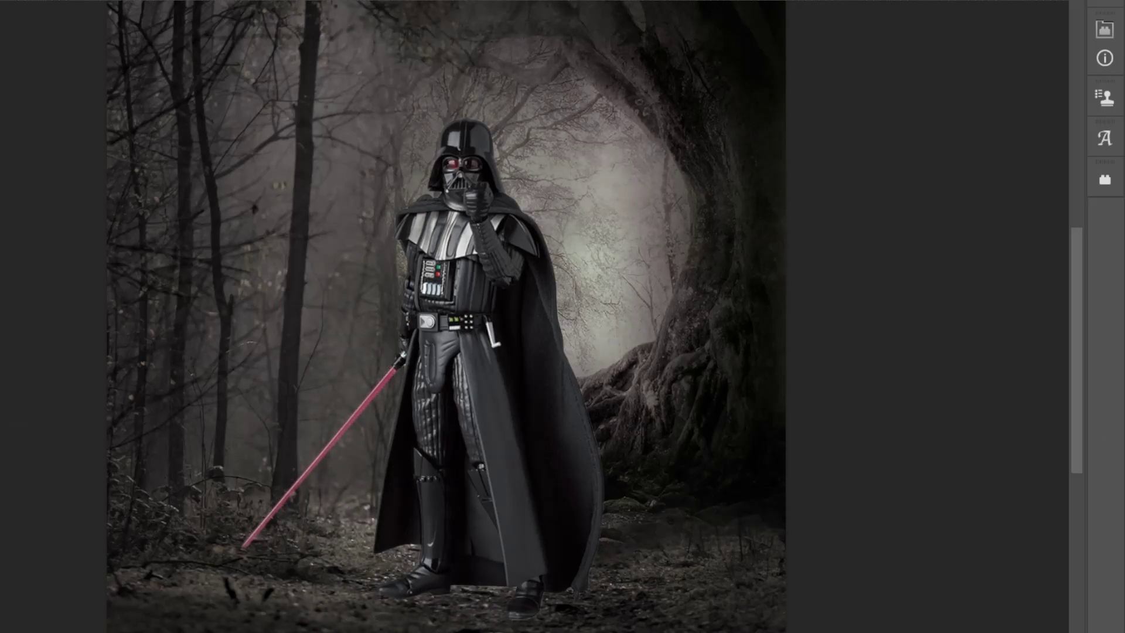
Place the rock image and delete its white background and shadow with the Magic Wand.
{"action": "left_click", "coordinate": [59, 316]}
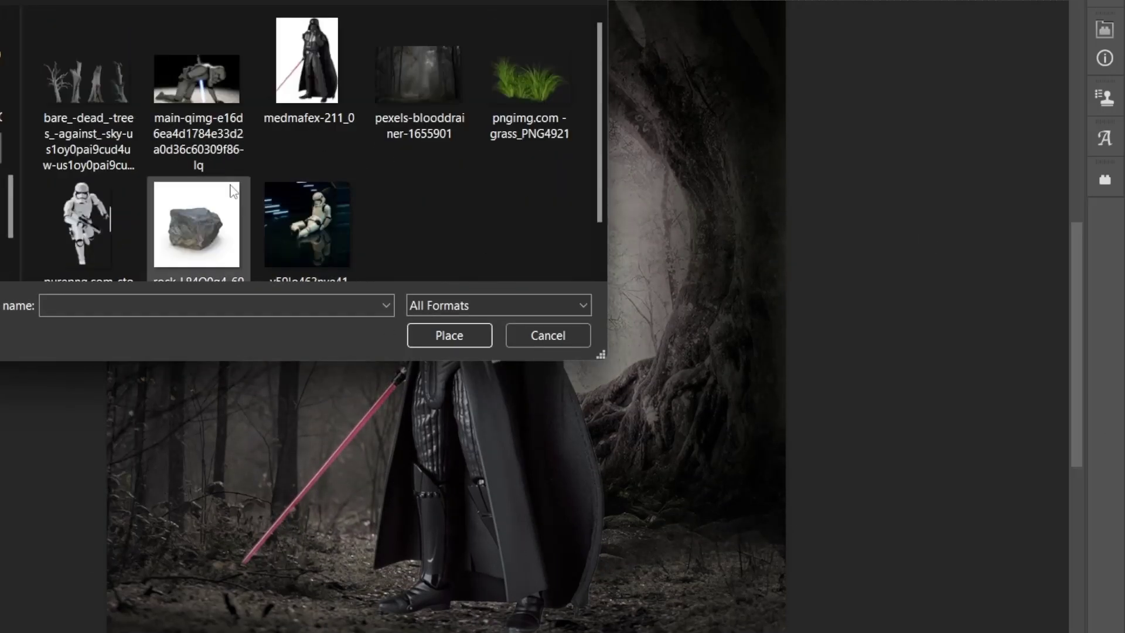
{"action": "double_click", "coordinate": [234, 191]}
{"action": "key", "text": "Return"}
{"action": "left_click", "coordinate": [344, 183]}
{"action": "key", "text": "Delete"}
{"action": "key", "text": "ctrl+d"}
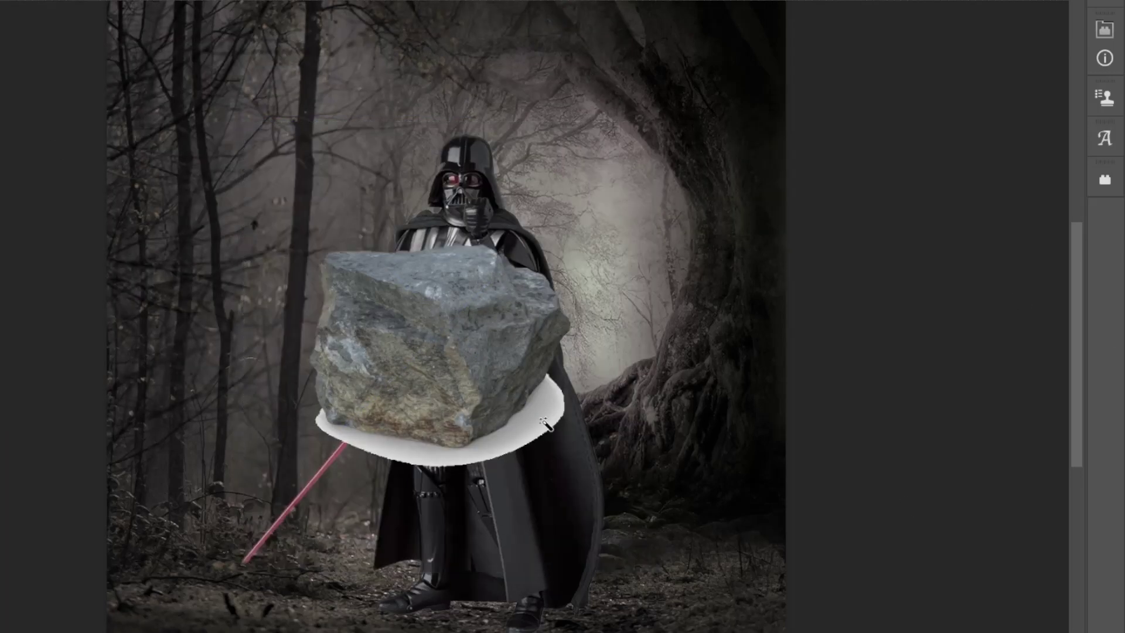
{"action": "left_click", "coordinate": [545, 423]}
{"action": "key", "text": "Delete"}
Move the rock to Vader's feet, shrink it behind his legs and skew it about 3.3°.
{"action": "left_click_drag", "start_coordinate": [439, 345], "coordinate": [425, 522]}
{"action": "left_click_drag", "start_coordinate": [553, 422], "coordinate": [384, 564]}
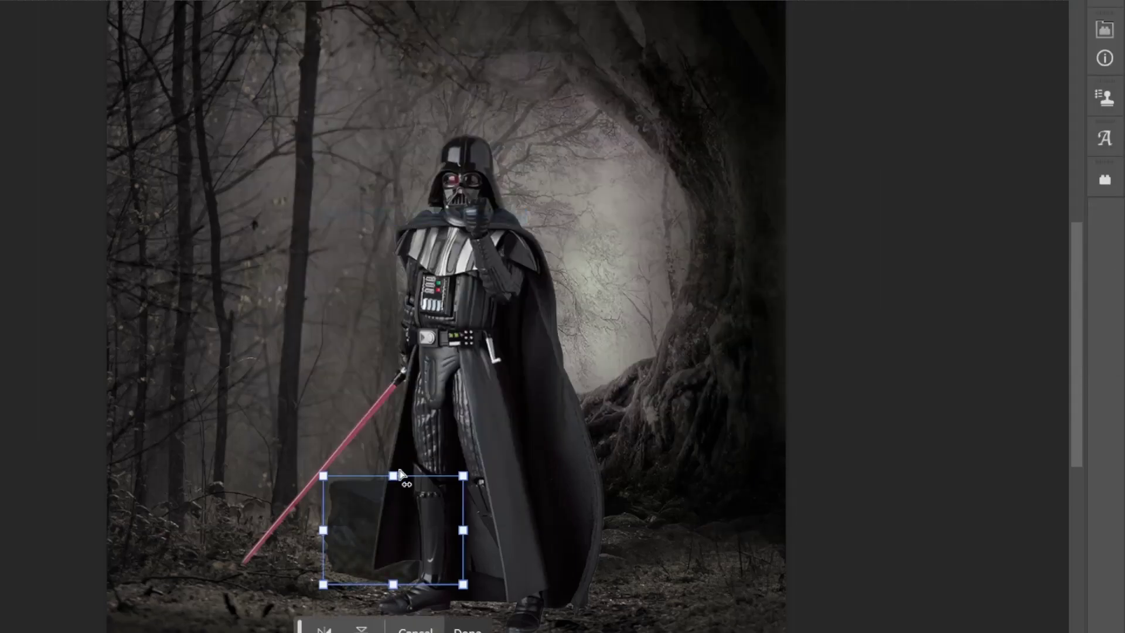
{"action": "left_click_drag", "start_coordinate": [464, 473], "coordinate": [458, 480]}
{"action": "left_click_drag", "start_coordinate": [345, 512], "coordinate": [346, 517]}
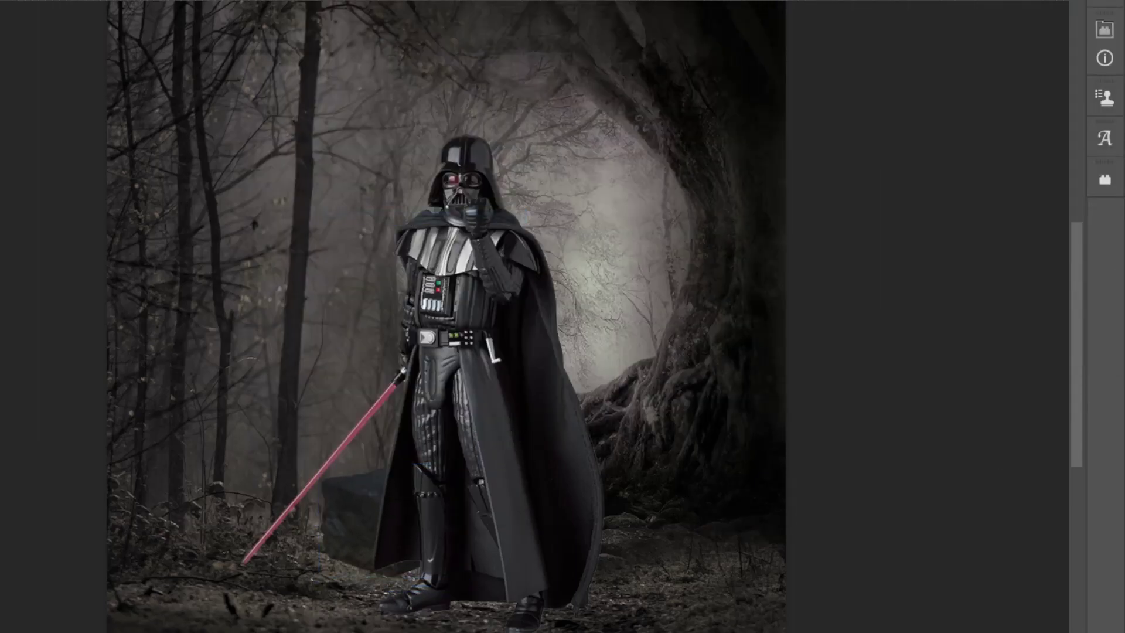
Reduce the brush size to about 200 px.
{"action": "right_click", "coordinate": [652, 433]}
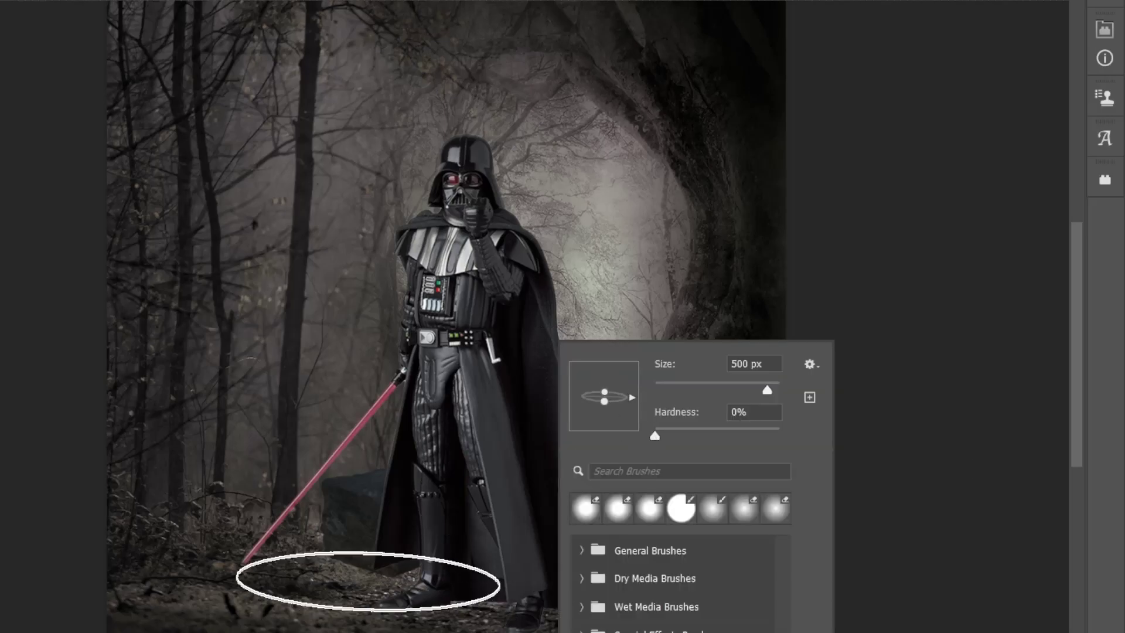
{"action": "key", "text": "Return"}
{"action": "key", "text": "bracketleft"}
{"action": "key", "text": "bracketleft"}
{"action": "key", "text": "bracketleft"}
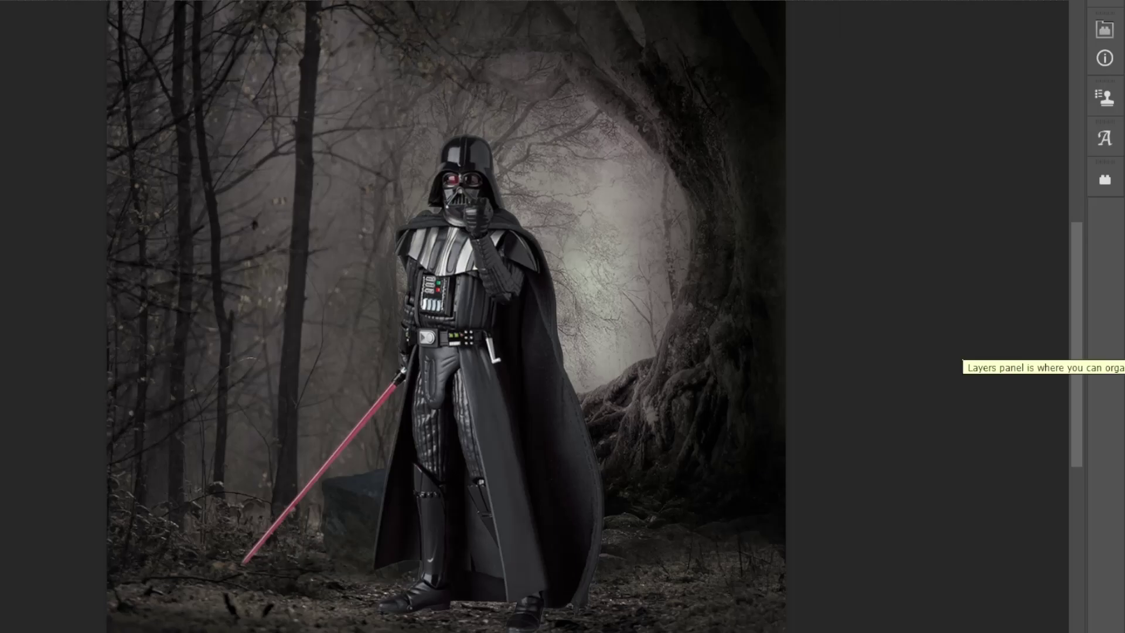
{"action": "right_click", "coordinate": [462, 550]}
{"action": "key", "text": "Escape"}
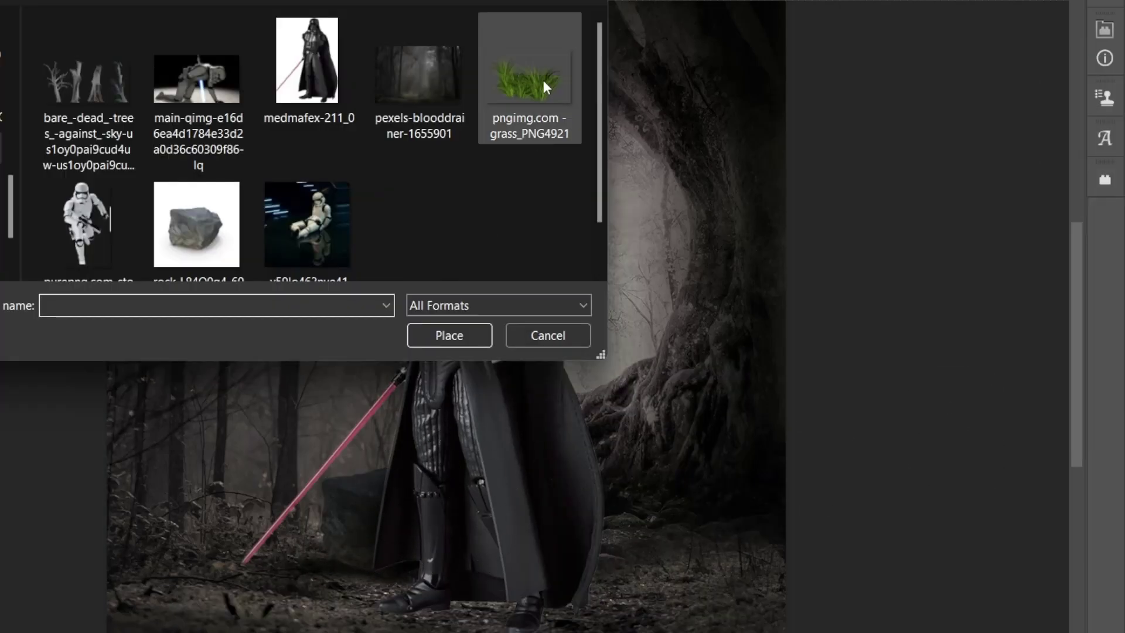
Place the grass image and distort it onto the ground beside Vader's cloak.
{"action": "left_click", "coordinate": [447, 334]}
{"action": "mouse_move", "coordinate": [298, 378]}
{"action": "left_mouse_down"}
{"action": "mouse_move", "coordinate": [384, 551]}
{"action": "mouse_move", "coordinate": [350, 535]}
{"action": "left_mouse_up"}
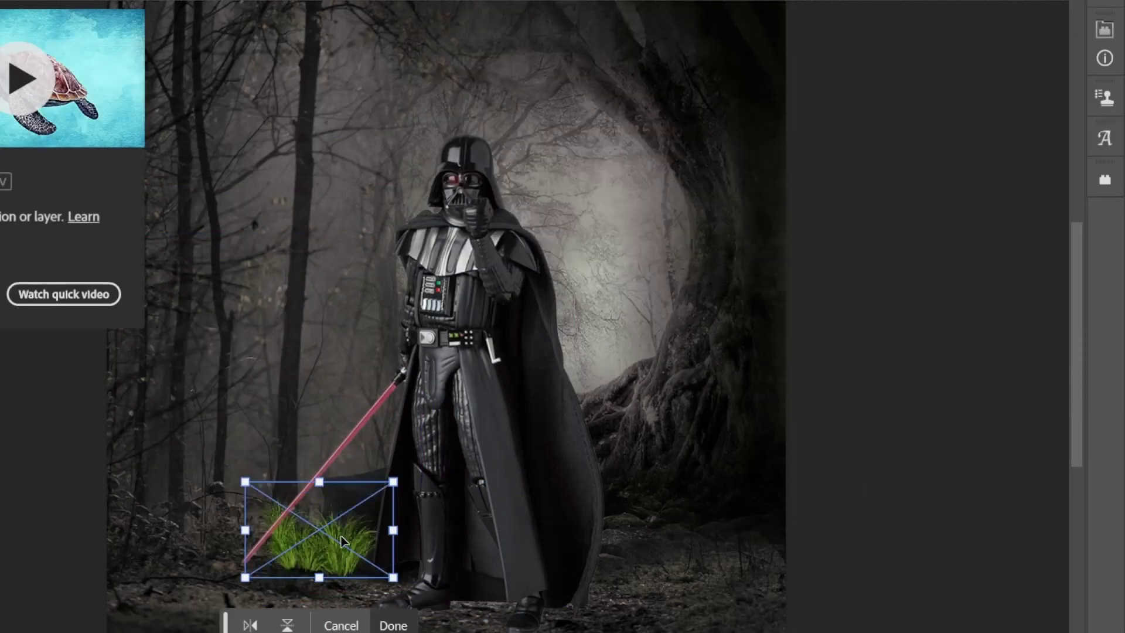
{"action": "left_click_drag", "start_coordinate": [320, 527], "coordinate": [580, 486]}
{"action": "left_click_drag", "start_coordinate": [648, 536], "coordinate": [609, 598]}
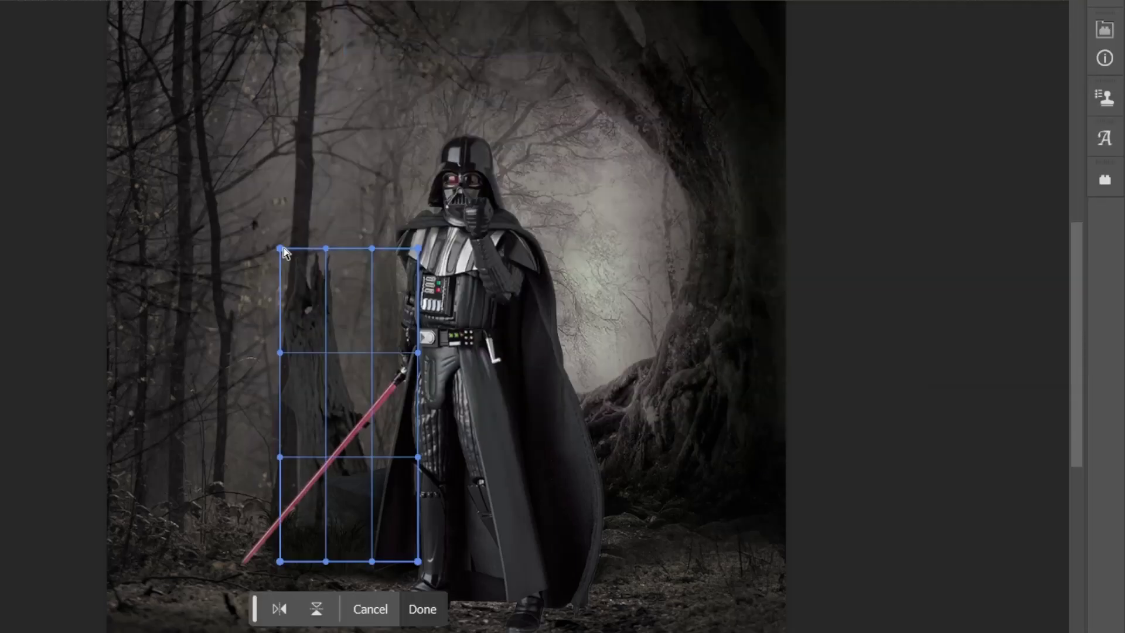
Warp the dead tree stump taller, then move it left and resize it.
{"action": "left_click_drag", "start_coordinate": [328, 254], "coordinate": [332, 235]}
{"action": "key", "text": "Return"}
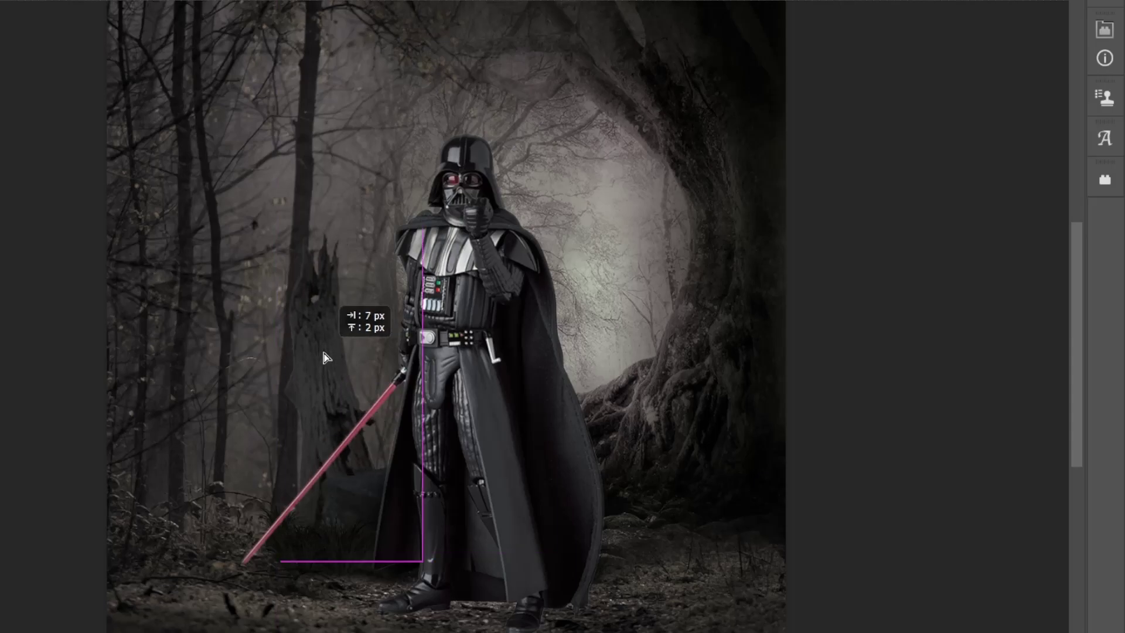
{"action": "left_click_drag", "start_coordinate": [324, 354], "coordinate": [111, 282]}
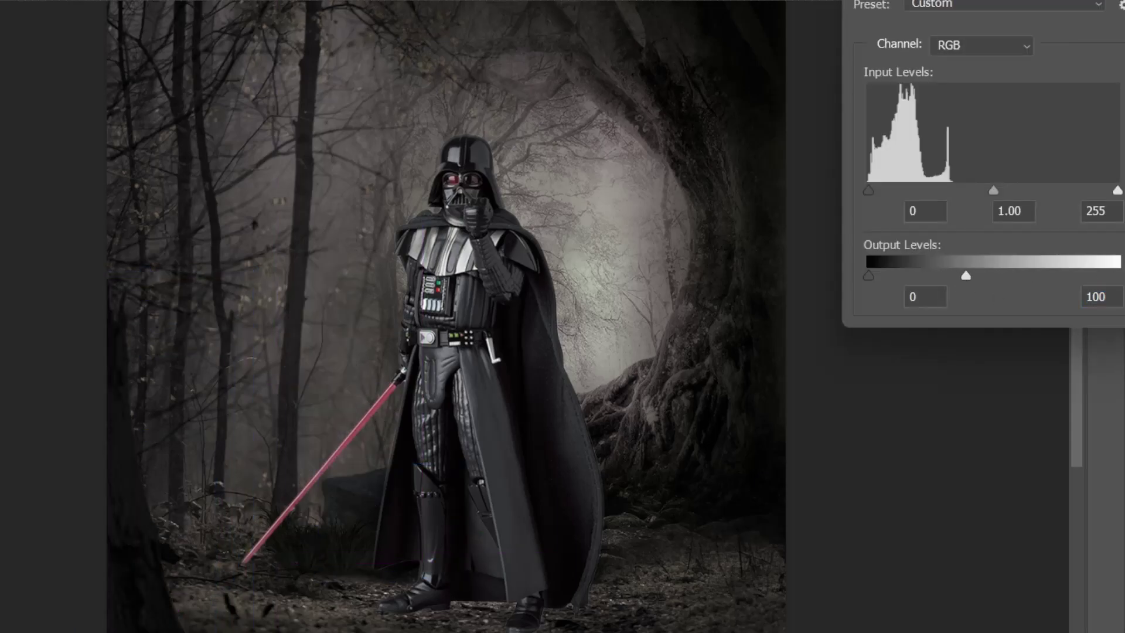
Rotate and Gaussian-blur the foreground trees, then place the seated stormtrooper photo.
{"action": "left_click_drag", "start_coordinate": [765, 472], "coordinate": [765, 498]}
{"action": "right_click", "coordinate": [708, 392]}
{"action": "left_click", "coordinate": [732, 27]}
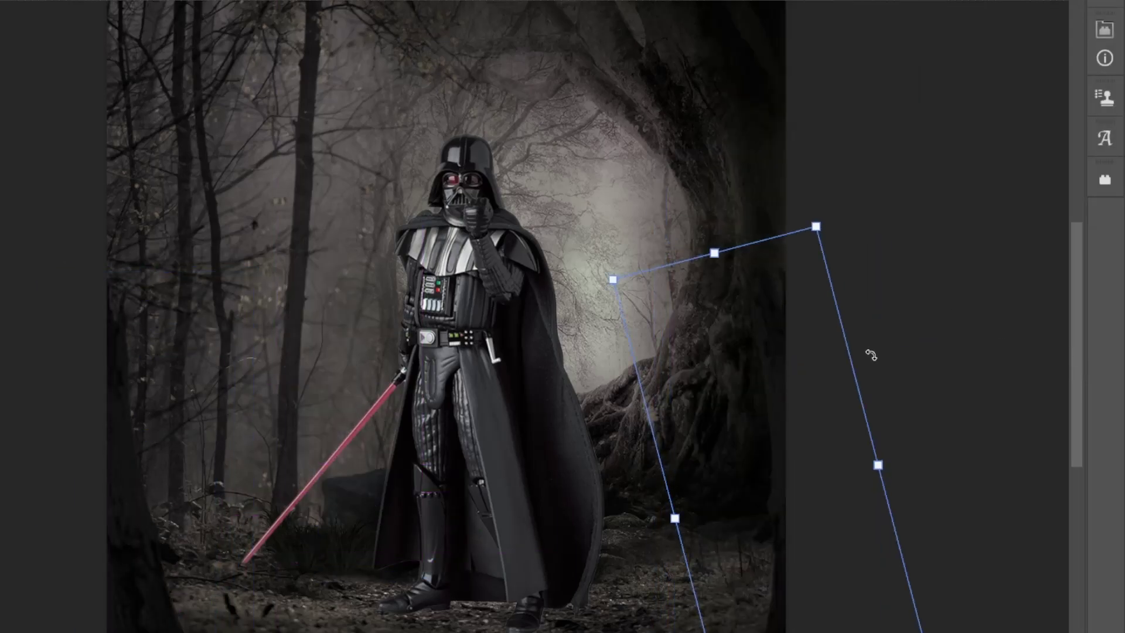
{"action": "left_click_drag", "start_coordinate": [869, 354], "coordinate": [770, 237]}
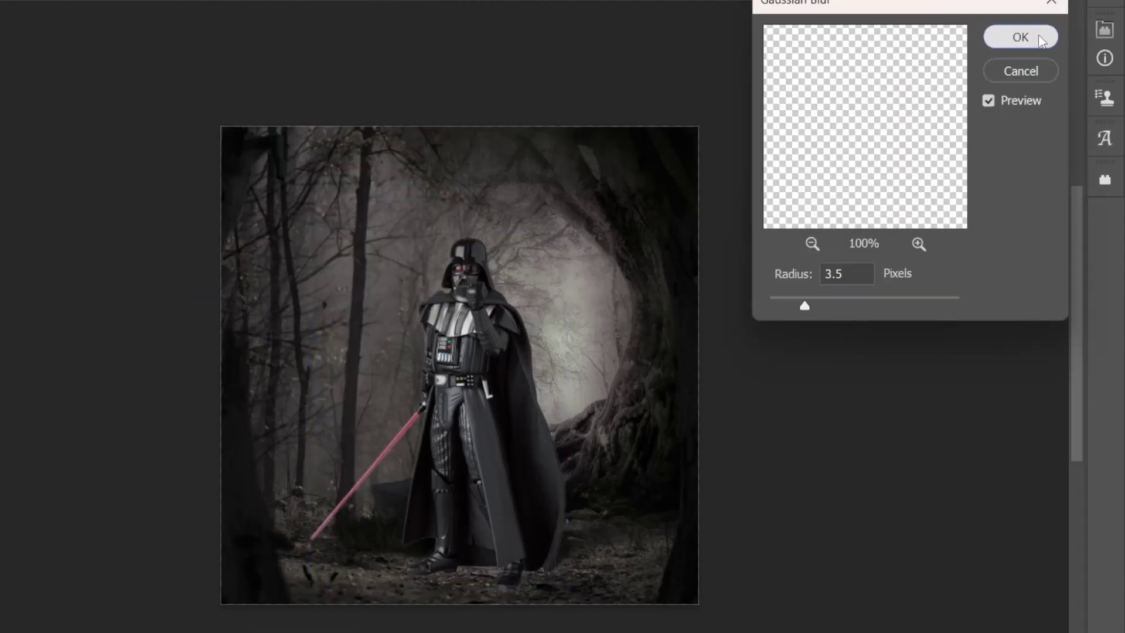
{"action": "left_click", "coordinate": [1039, 39]}
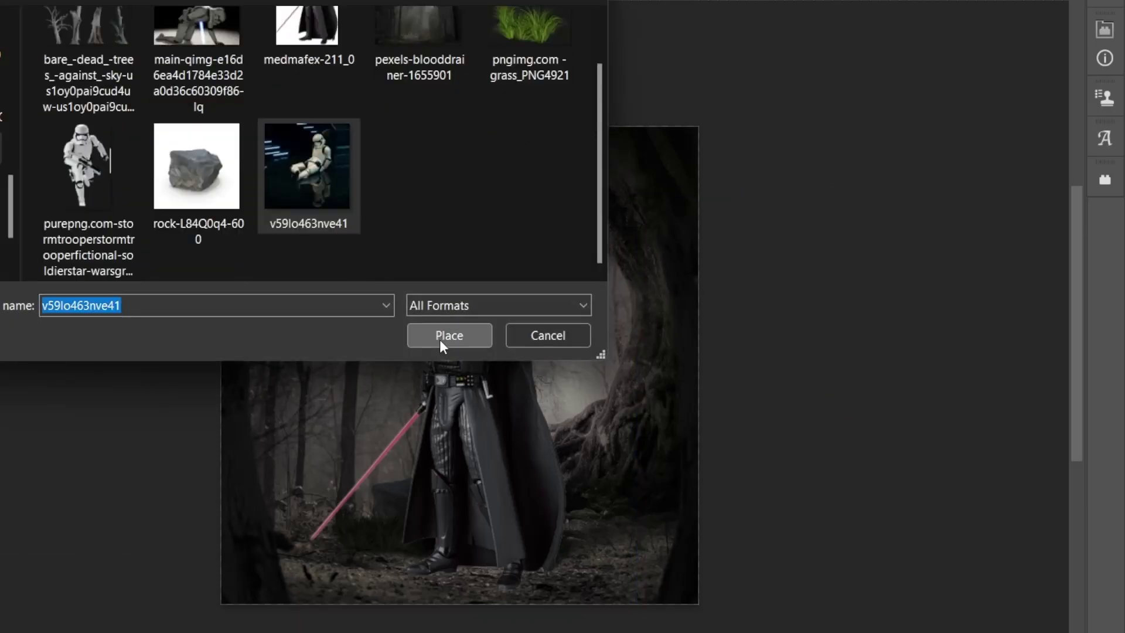
{"action": "left_click", "coordinate": [440, 339]}
Commit the stormtrooper photo and pen-trace his armor edge, thigh, foot and leg.
{"action": "key", "text": "Return"}
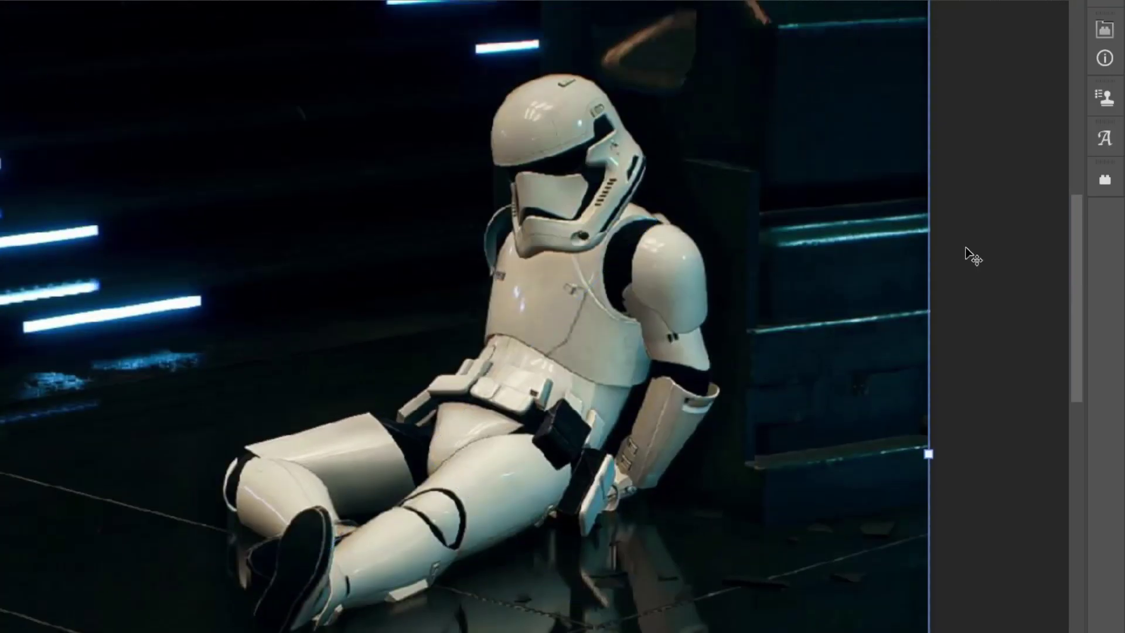
{"action": "scroll", "coordinate": [584, 126], "scroll_direction": "up", "scroll_amount": 5}
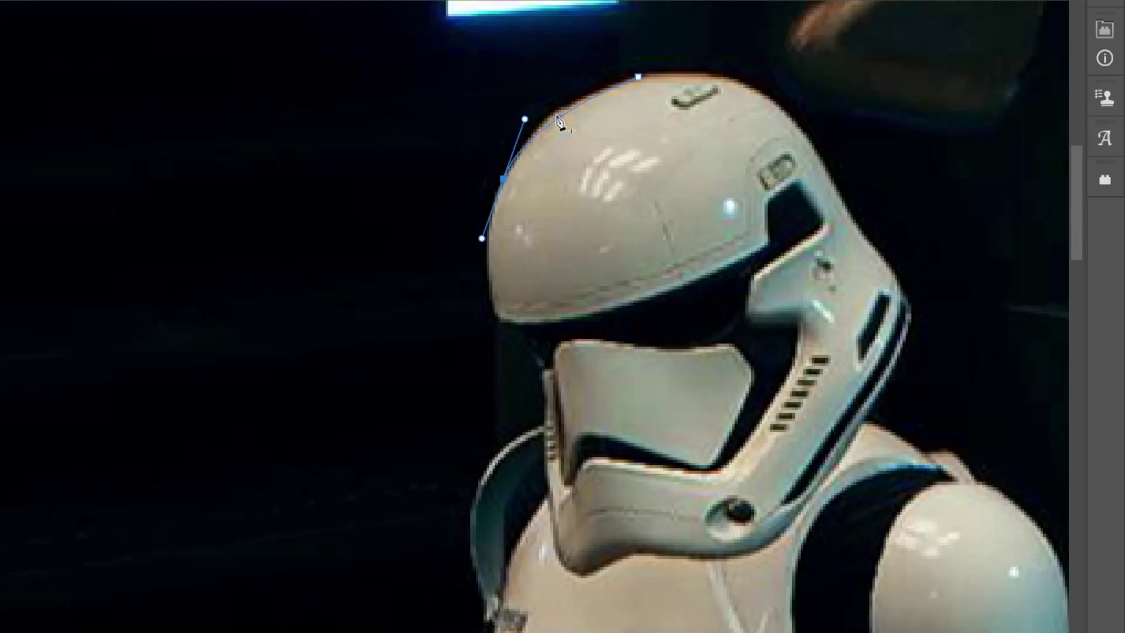
{"action": "left_click", "coordinate": [483, 477]}
{"action": "scroll", "coordinate": [474, 504], "scroll_direction": "down", "scroll_amount": 5}
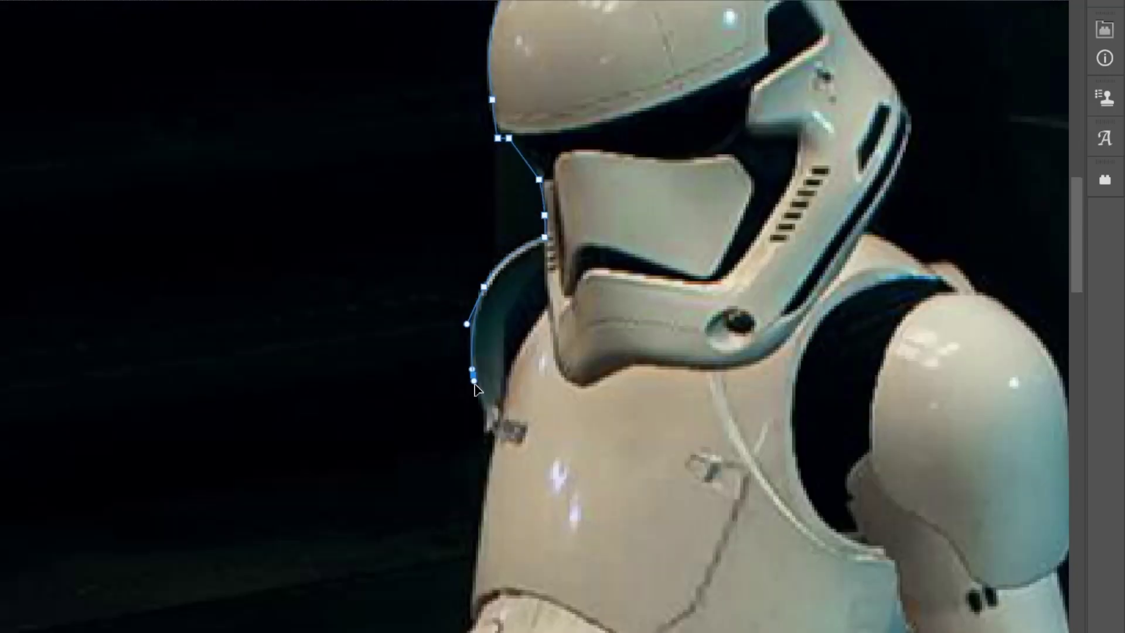
{"action": "left_click", "coordinate": [486, 415]}
{"action": "scroll", "coordinate": [480, 445], "scroll_direction": "down", "scroll_amount": 3}
{"action": "scroll", "coordinate": [469, 468], "scroll_direction": "down", "scroll_amount": 3}
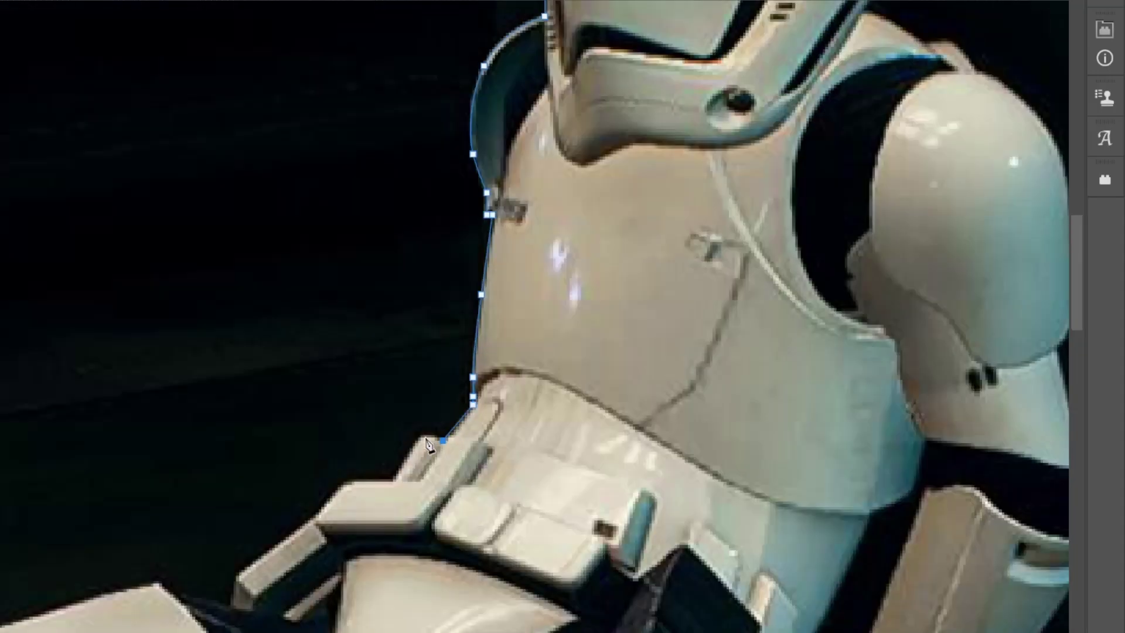
{"action": "scroll", "coordinate": [312, 525], "scroll_direction": "left", "scroll_amount": 5}
{"action": "scroll", "coordinate": [312, 526], "scroll_direction": "down", "scroll_amount": 4}
{"action": "left_click", "coordinate": [626, 325]}
{"action": "left_click", "coordinate": [623, 350]}
{"action": "left_click_drag", "start_coordinate": [590, 348], "coordinate": [567, 340]}
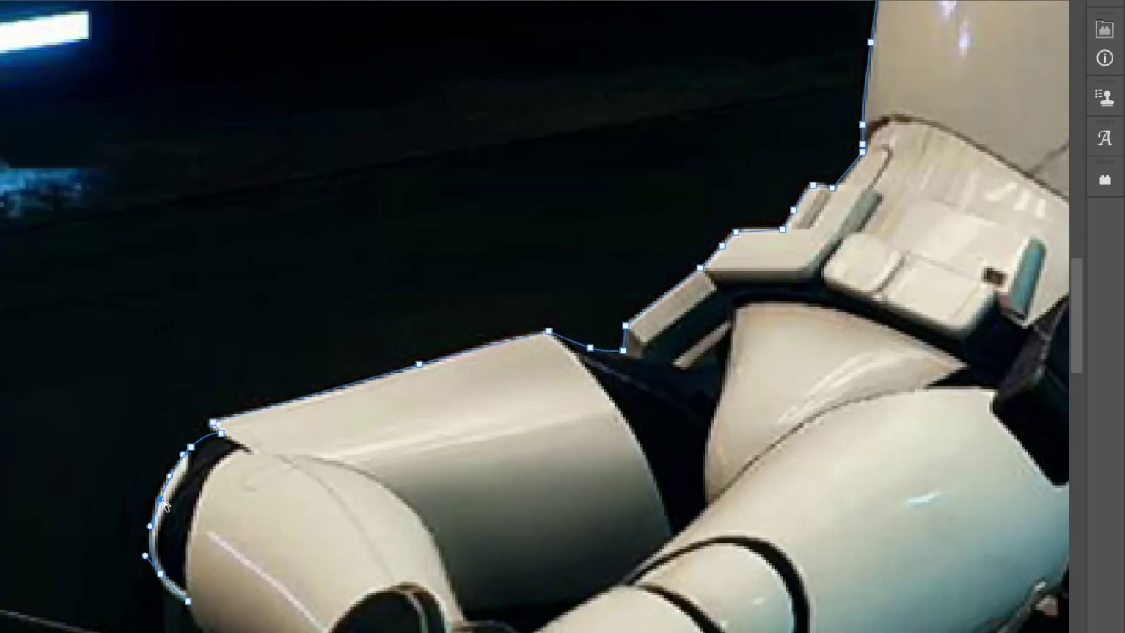
{"action": "scroll", "coordinate": [163, 503], "scroll_direction": "down", "scroll_amount": 4}
{"action": "left_click", "coordinate": [265, 432]}
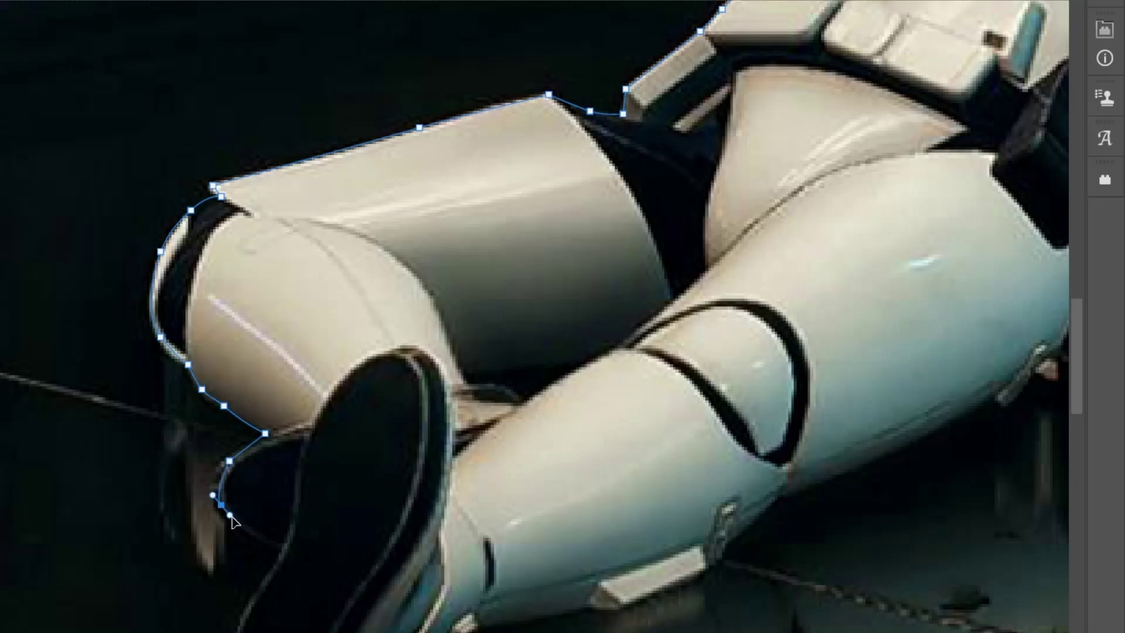
{"action": "left_click", "coordinate": [282, 548]}
{"action": "scroll", "coordinate": [238, 505], "scroll_direction": "down", "scroll_amount": 2}
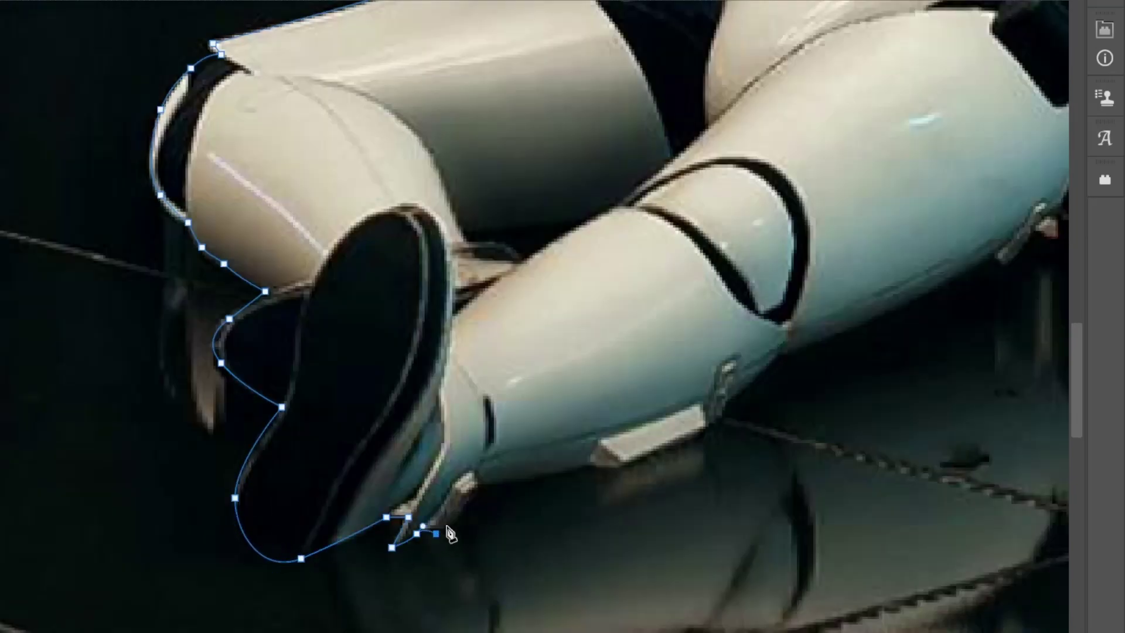
{"action": "scroll", "coordinate": [724, 430], "scroll_direction": "right", "scroll_amount": 5}
{"action": "scroll", "coordinate": [723, 429], "scroll_direction": "up", "scroll_amount": 2}
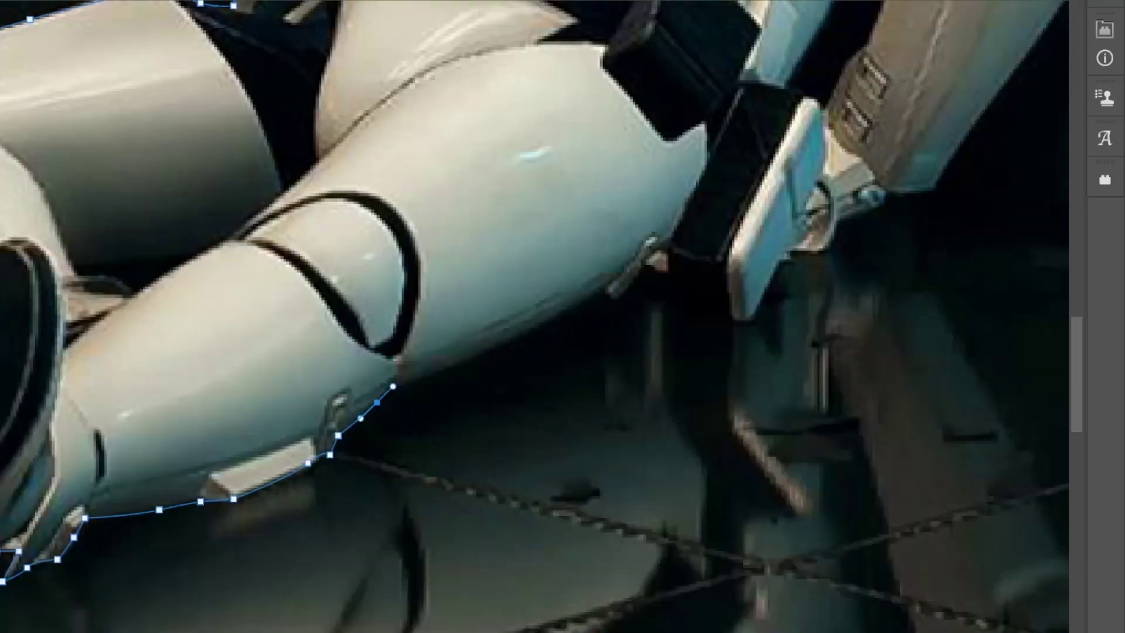
{"action": "left_click", "coordinate": [392, 466]}
{"action": "left_click", "coordinate": [481, 431]}
{"action": "left_click", "coordinate": [522, 411]}
{"action": "left_click", "coordinate": [564, 390]}
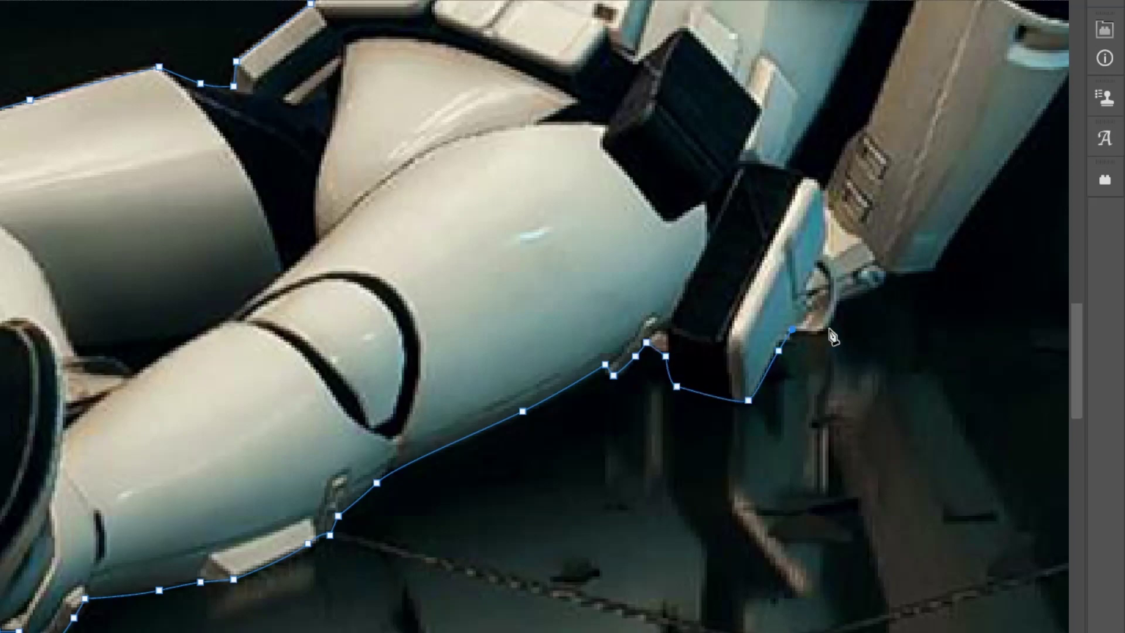
Continue the path up the forearm, shoulder and helmet to close the outline.
{"action": "left_click", "coordinate": [929, 268]}
{"action": "scroll", "coordinate": [827, 319], "scroll_direction": "right", "scroll_amount": 3}
{"action": "scroll", "coordinate": [827, 319], "scroll_direction": "up", "scroll_amount": 2}
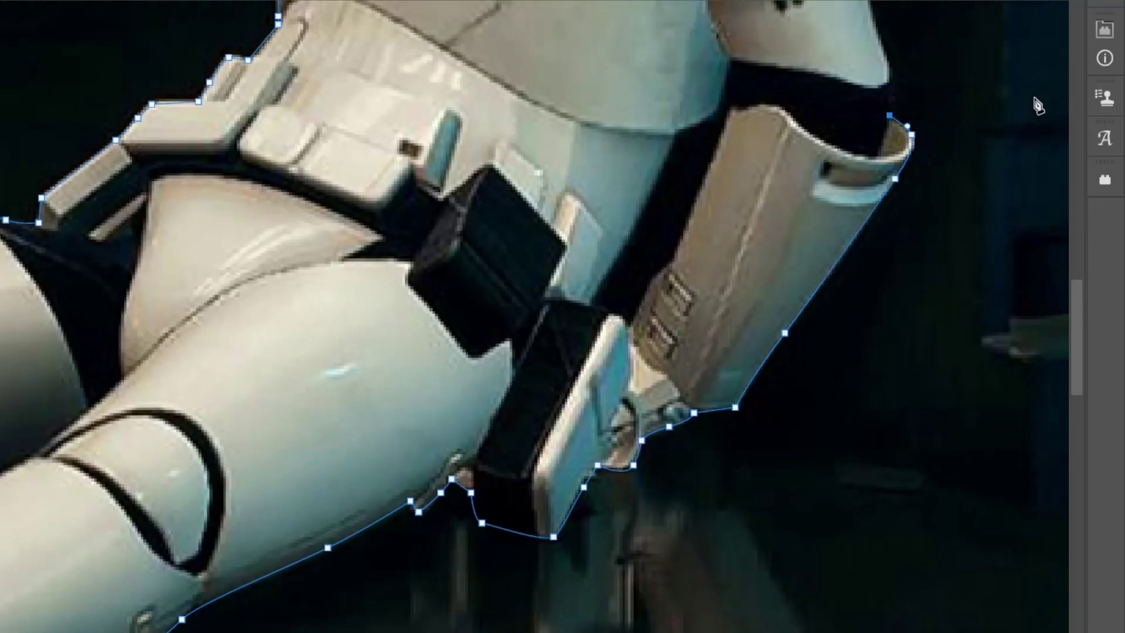
{"action": "scroll", "coordinate": [1035, 104], "scroll_direction": "up", "scroll_amount": 4}
{"action": "left_click", "coordinate": [890, 329]}
{"action": "left_click", "coordinate": [888, 305]}
{"action": "scroll", "coordinate": [883, 182], "scroll_direction": "up", "scroll_amount": 2}
{"action": "left_click", "coordinate": [867, 158]}
{"action": "left_click", "coordinate": [856, 132]}
{"action": "left_click", "coordinate": [806, 80]}
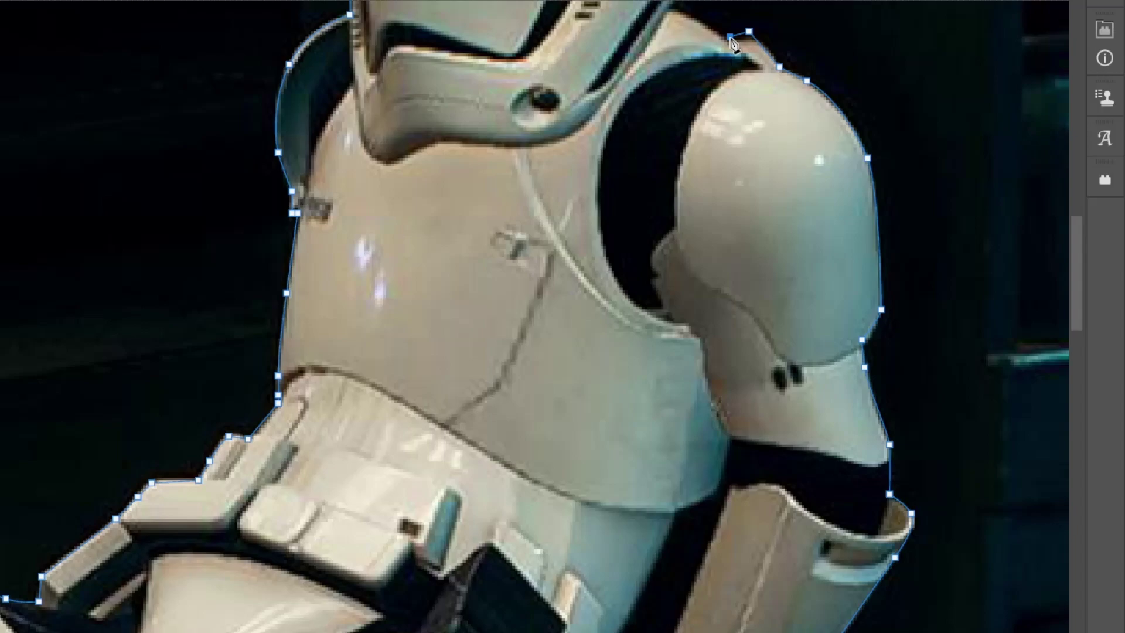
{"action": "scroll", "coordinate": [752, 44], "scroll_direction": "up", "scroll_amount": 3}
{"action": "left_click", "coordinate": [682, 169]}
{"action": "left_click", "coordinate": [669, 167]}
{"action": "scroll", "coordinate": [714, 53], "scroll_direction": "up", "scroll_amount": 2}
{"action": "left_click", "coordinate": [683, 123]}
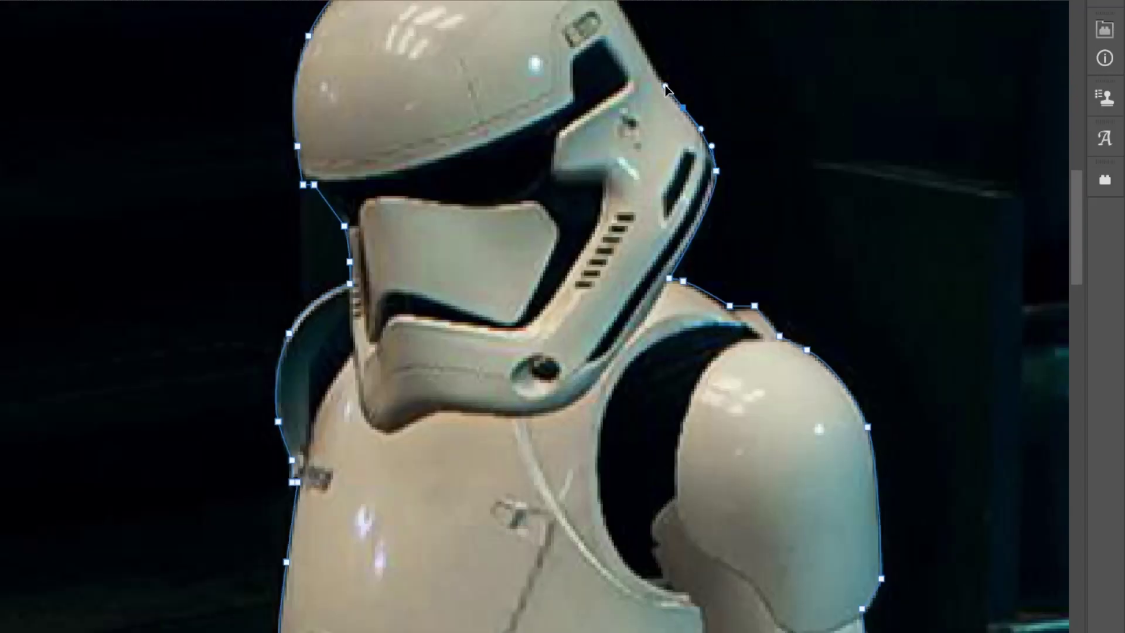
{"action": "scroll", "coordinate": [683, 123], "scroll_direction": "up", "scroll_amount": 2}
{"action": "left_click", "coordinate": [664, 227]}
{"action": "left_click_drag", "start_coordinate": [603, 127], "coordinate": [583, 117]}
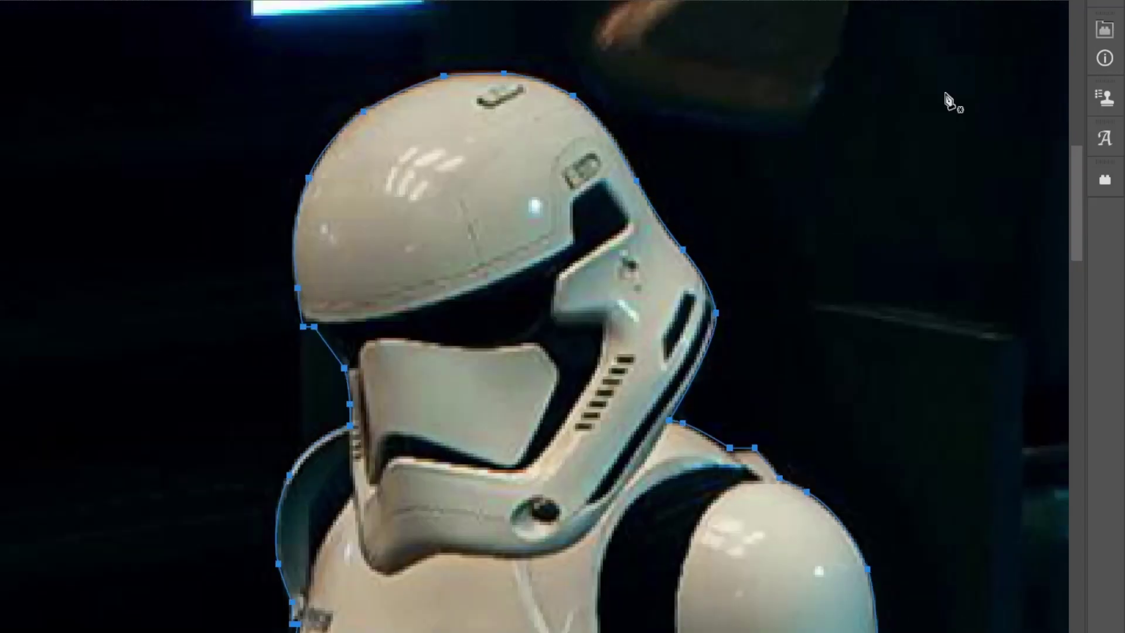
Fit the stormtrooper in view and start converting the path into a selection.
{"action": "key", "text": "ctrl+0"}
{"action": "right_click", "coordinate": [879, 326]}
{"action": "left_click", "coordinate": [914, 410]}
Make the selection with 0.1 px feather and refine it in Select and Mask.
{"action": "type", "text": "0.1"}
{"action": "left_click", "coordinate": [709, 105]}
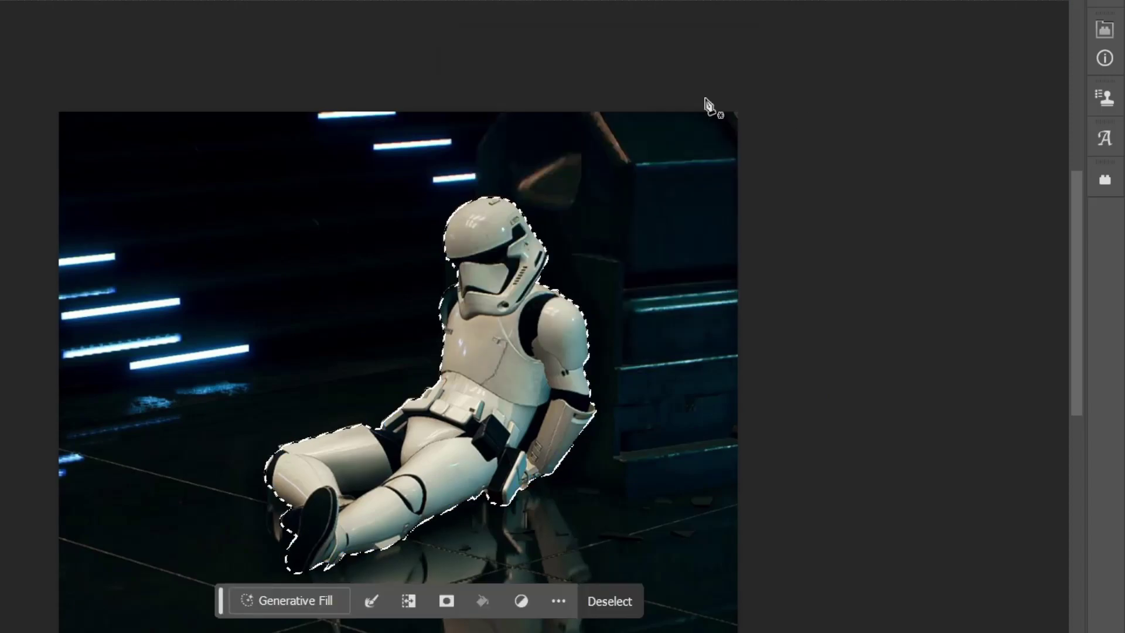
{"action": "key", "text": "ctrl+alt+r"}
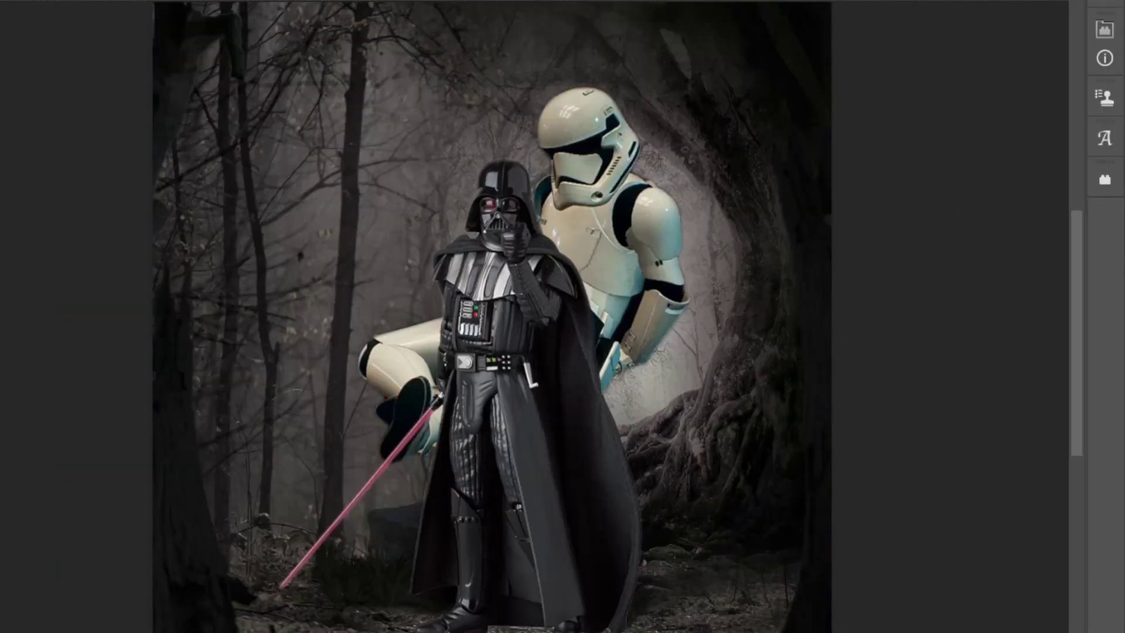
Shrink the stormtrooper into a small seated figure, warp his legs onto the ground, and pick a smaller brush.
{"action": "left_click_drag", "start_coordinate": [653, 248], "coordinate": [701, 400]}
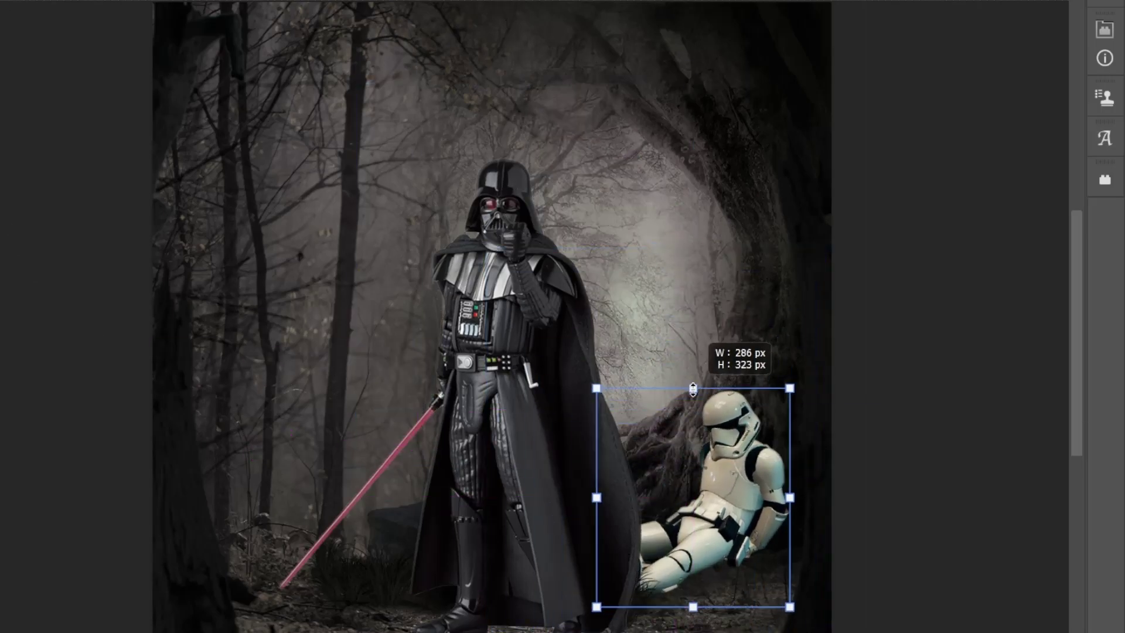
{"action": "right_click", "coordinate": [723, 490]}
{"action": "left_click", "coordinate": [762, 217]}
{"action": "left_click_drag", "start_coordinate": [695, 543], "coordinate": [703, 556]}
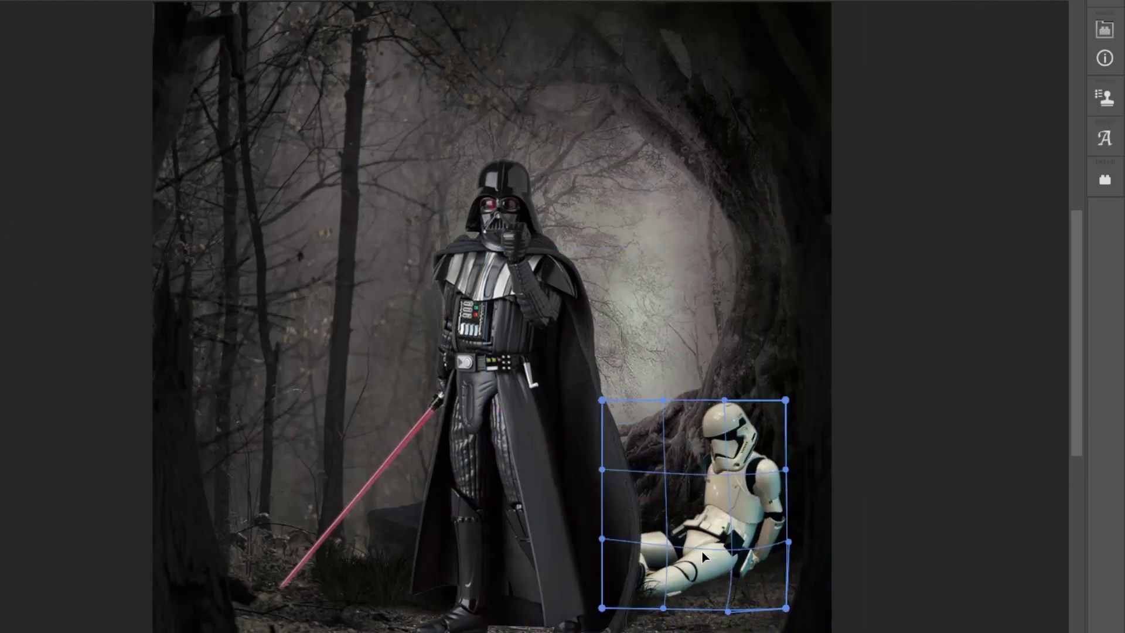
{"action": "left_click_drag", "start_coordinate": [788, 479], "coordinate": [745, 492]}
{"action": "key", "text": "Return"}
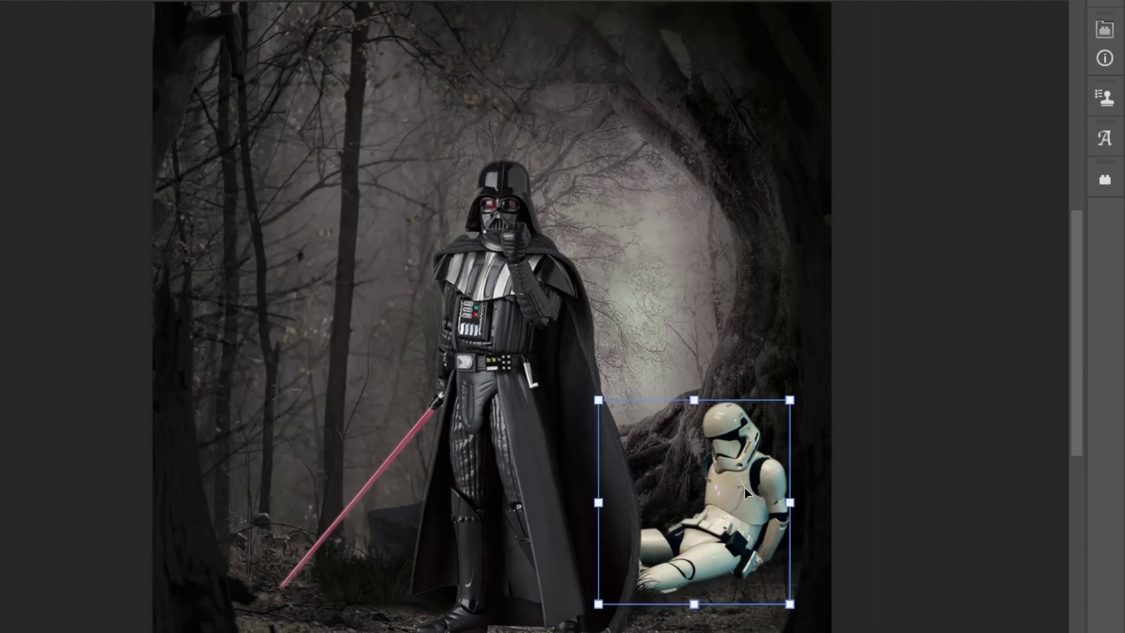
{"action": "right_click", "coordinate": [655, 477]}
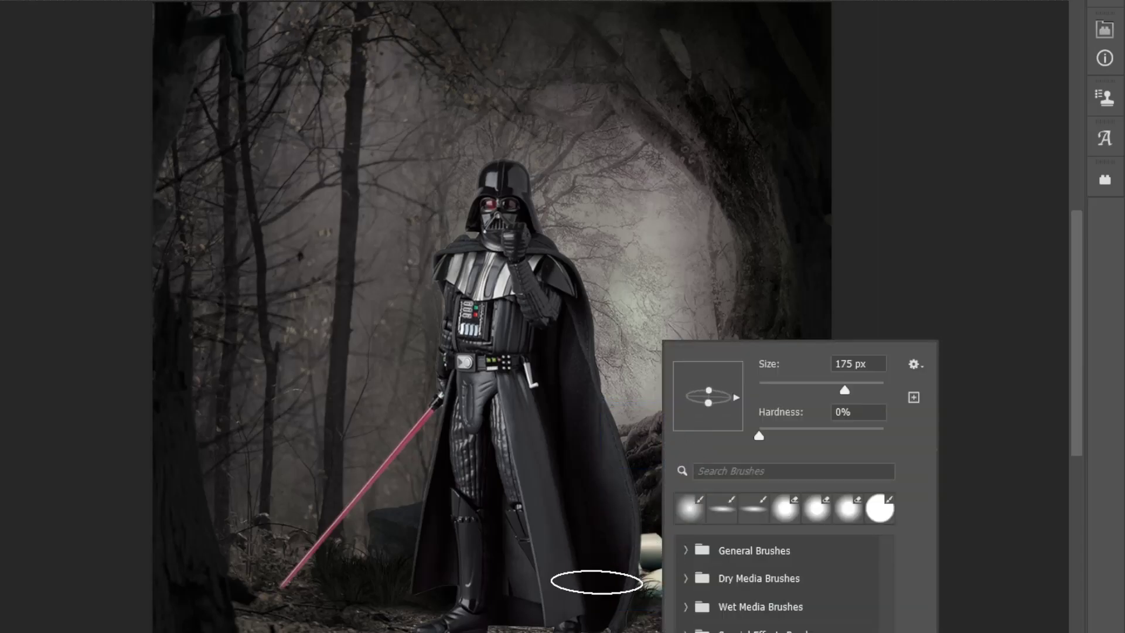
{"action": "key", "text": "Return"}
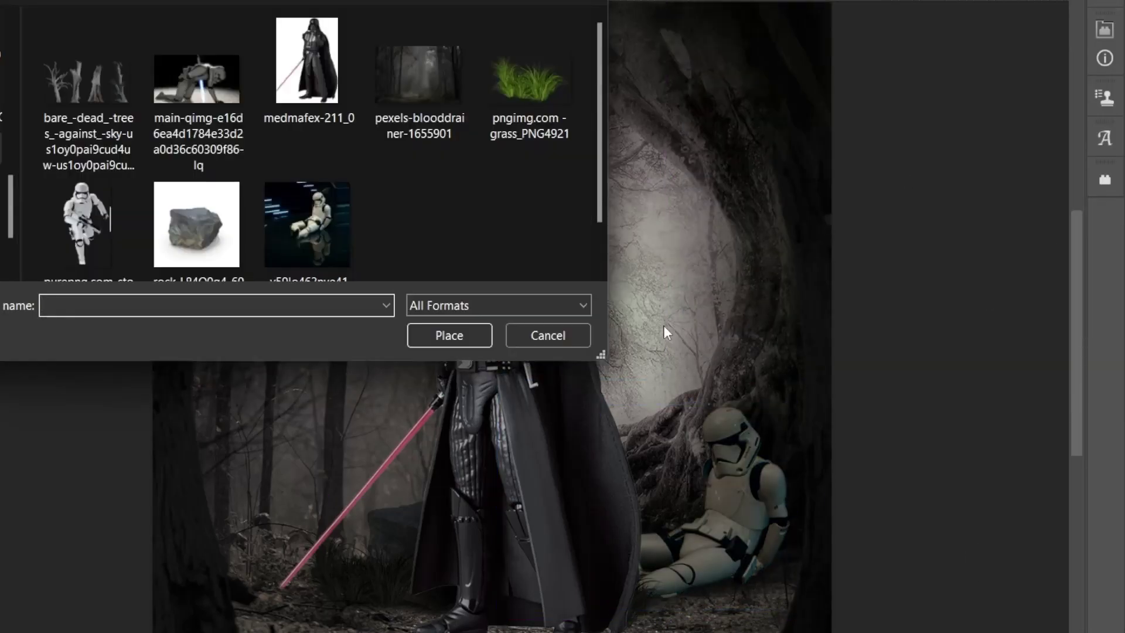
Place the kneeling stormtrooper image and scale it smaller.
{"action": "left_click", "coordinate": [202, 79]}
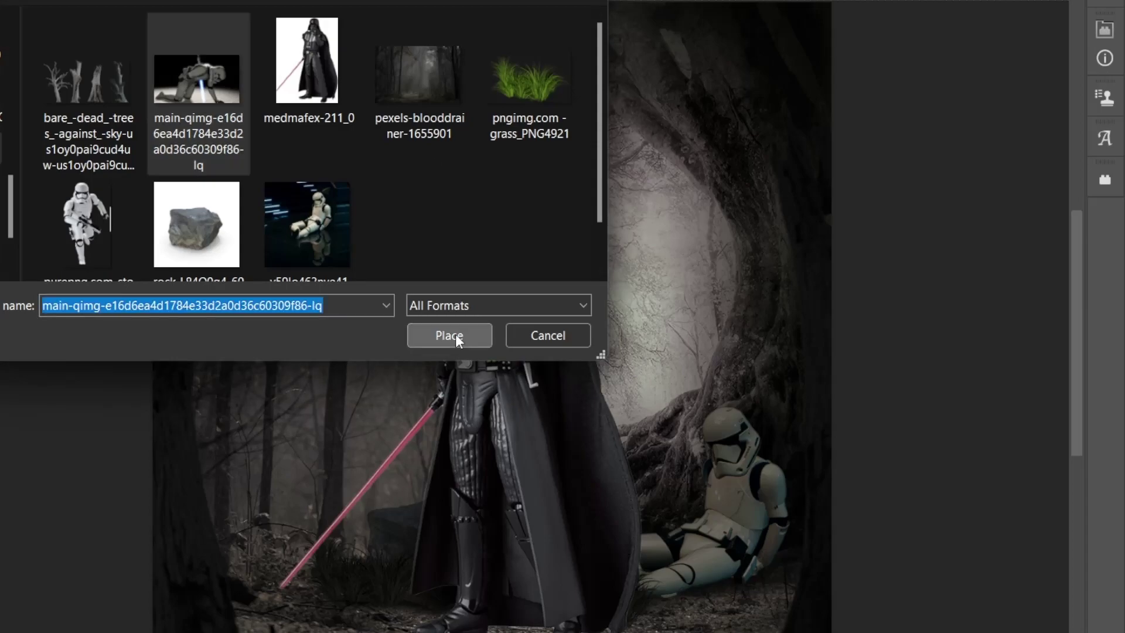
{"action": "left_click", "coordinate": [451, 334]}
{"action": "left_click", "coordinate": [700, 316]}
{"action": "left_click_drag", "start_coordinate": [823, 343], "coordinate": [668, 392]}
{"action": "key", "text": "Return"}
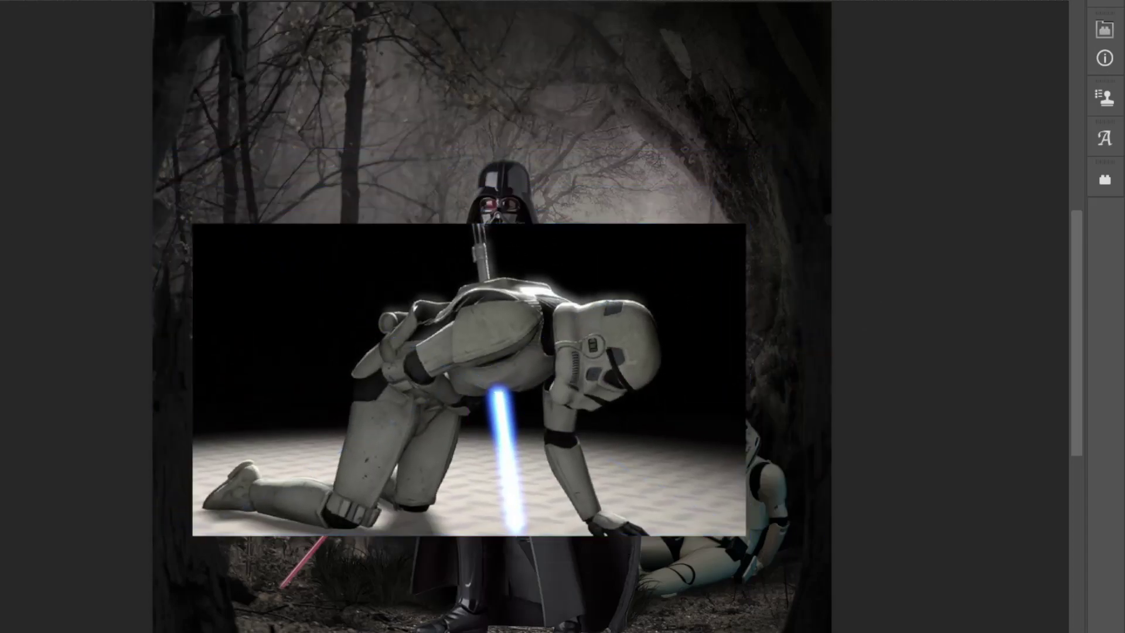
Pen-trace the kneeling stormtrooper and load the path as a selection.
{"action": "key", "text": "ctrl+plus"}
{"action": "scroll", "coordinate": [67, 421], "scroll_direction": "down", "scroll_amount": 3}
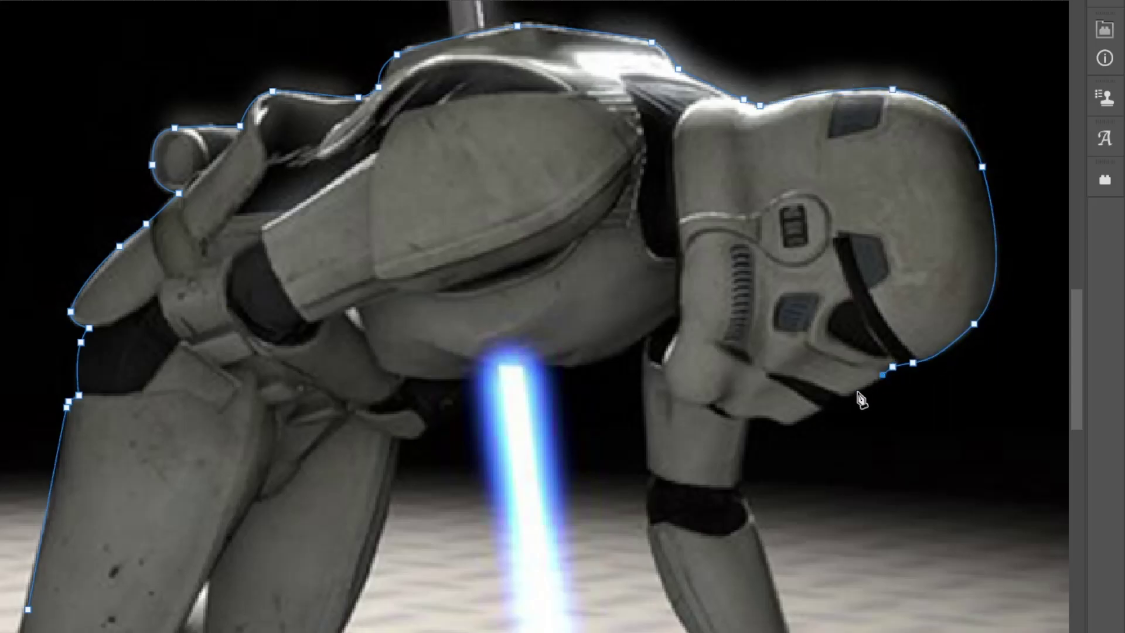
{"action": "left_click", "coordinate": [748, 423]}
{"action": "scroll", "coordinate": [745, 375], "scroll_direction": "down", "scroll_amount": 3}
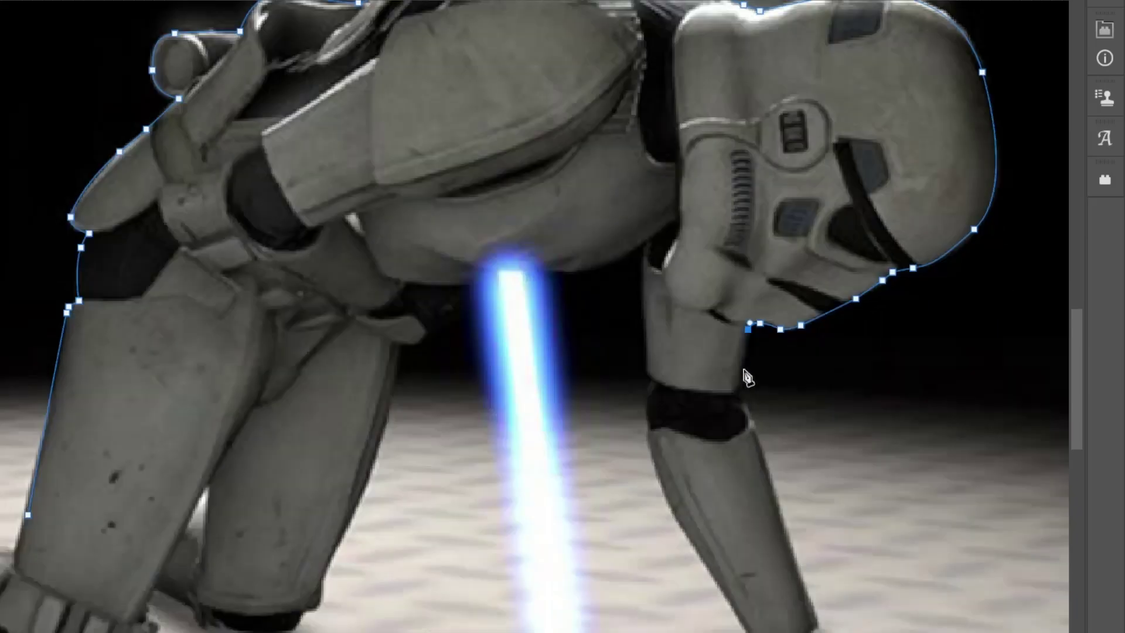
{"action": "left_click_drag", "start_coordinate": [752, 413], "coordinate": [754, 422]}
{"action": "scroll", "coordinate": [762, 422], "scroll_direction": "down", "scroll_amount": 4}
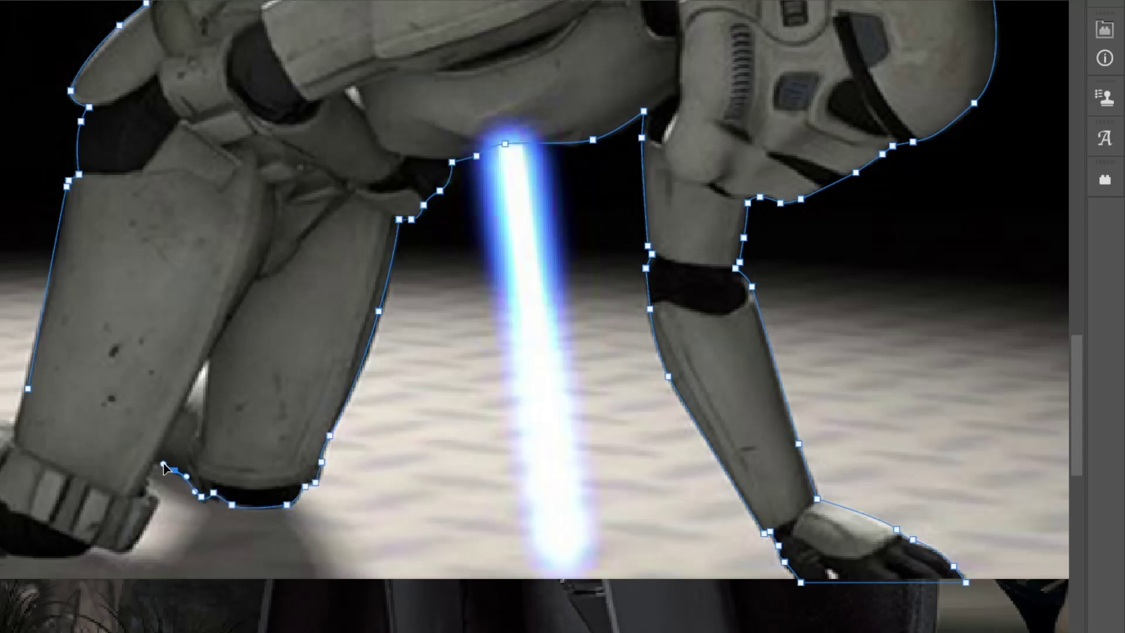
{"action": "scroll", "coordinate": [163, 506], "scroll_direction": "left", "scroll_amount": 5}
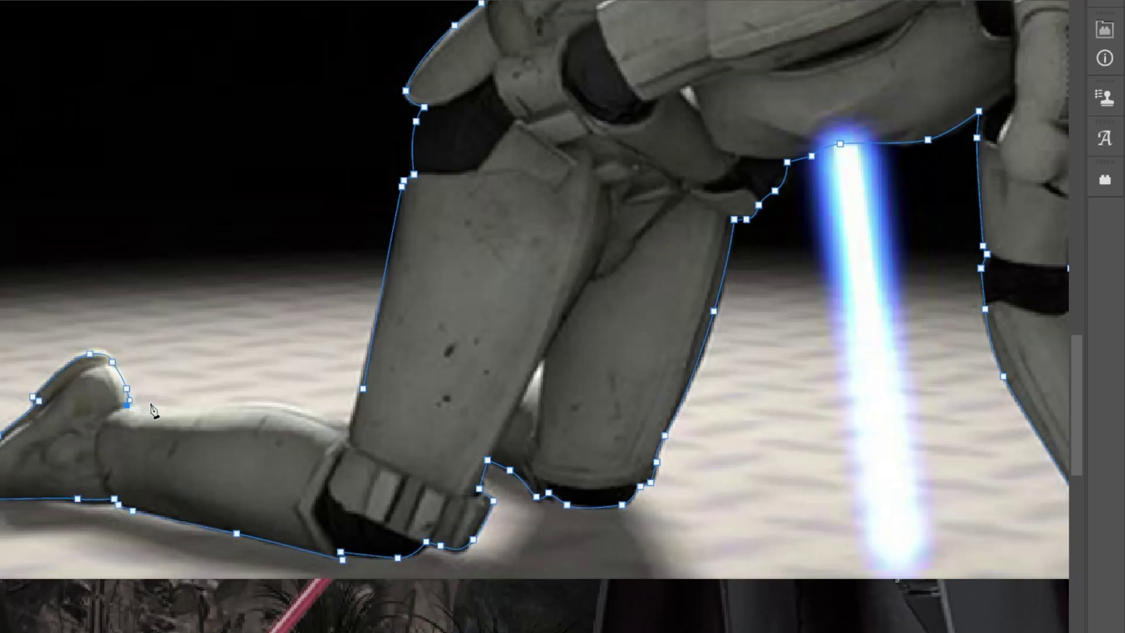
{"action": "key", "text": "ctrl+0"}
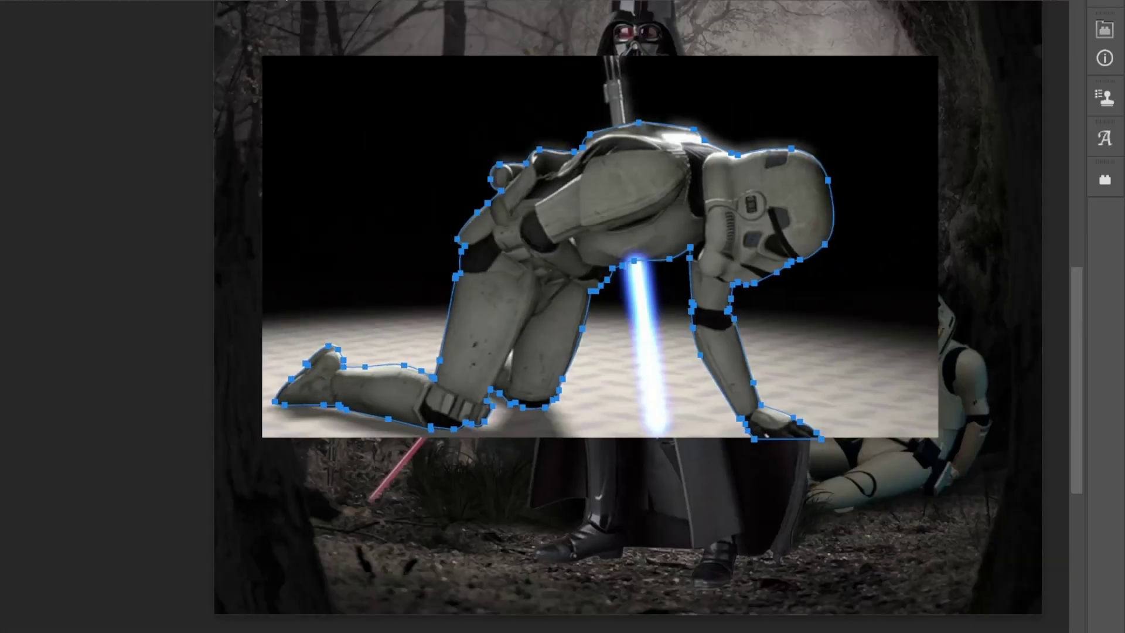
{"action": "key", "text": "ctrl+Return"}
Shrink the crouching stormtrooper, darken it with lower Levels output whites, and shift it left.
{"action": "key", "text": "ctrl+alt+r"}
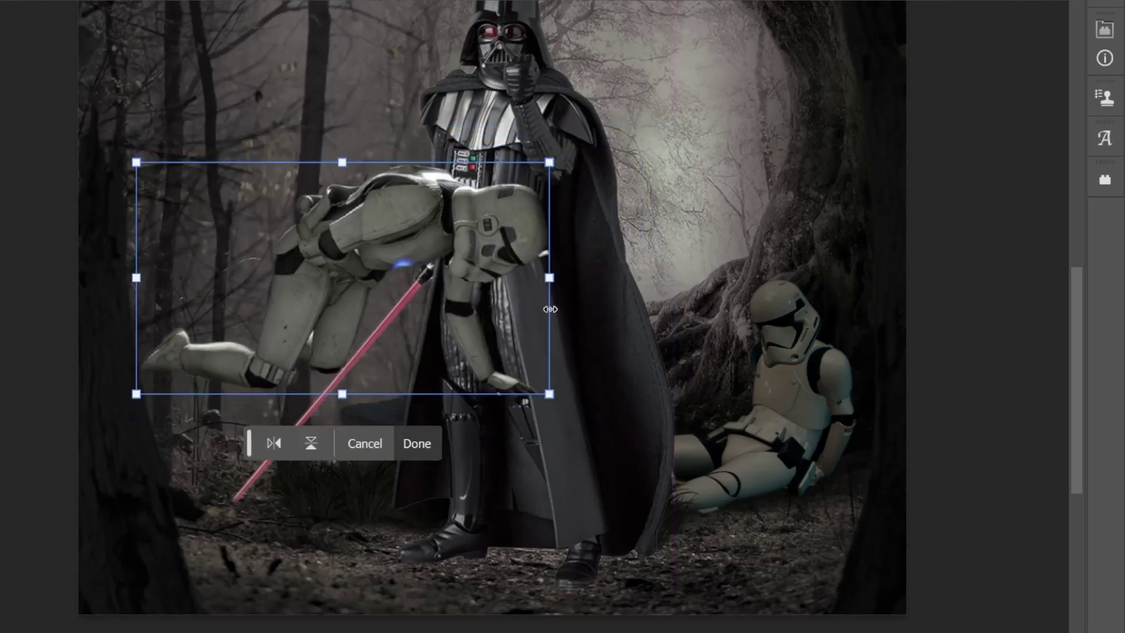
{"action": "mouse_move", "coordinate": [544, 328]}
{"action": "left_mouse_down"}
{"action": "mouse_move", "coordinate": [427, 414]}
{"action": "mouse_move", "coordinate": [440, 422]}
{"action": "left_mouse_up"}
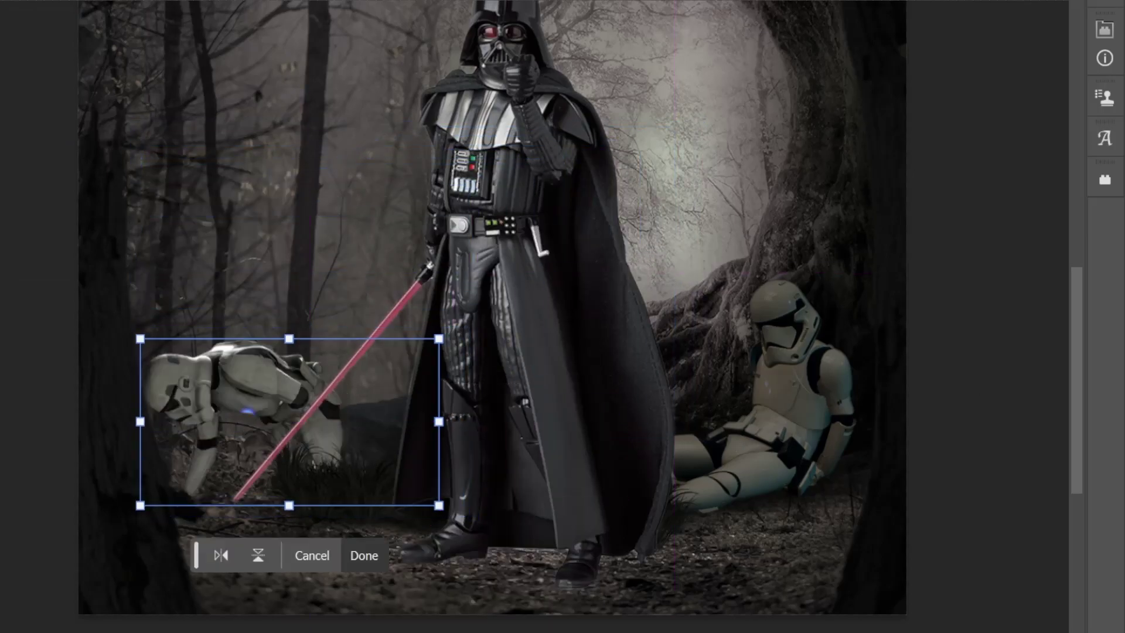
{"action": "key", "text": "Return"}
{"action": "key", "text": "ctrl+l"}
{"action": "left_click_drag", "start_coordinate": [1116, 276], "coordinate": [1054, 275]}
{"action": "key", "text": "Return"}
{"action": "key", "text": "ctrl+t"}
{"action": "left_click_drag", "start_coordinate": [264, 421], "coordinate": [251, 421]}
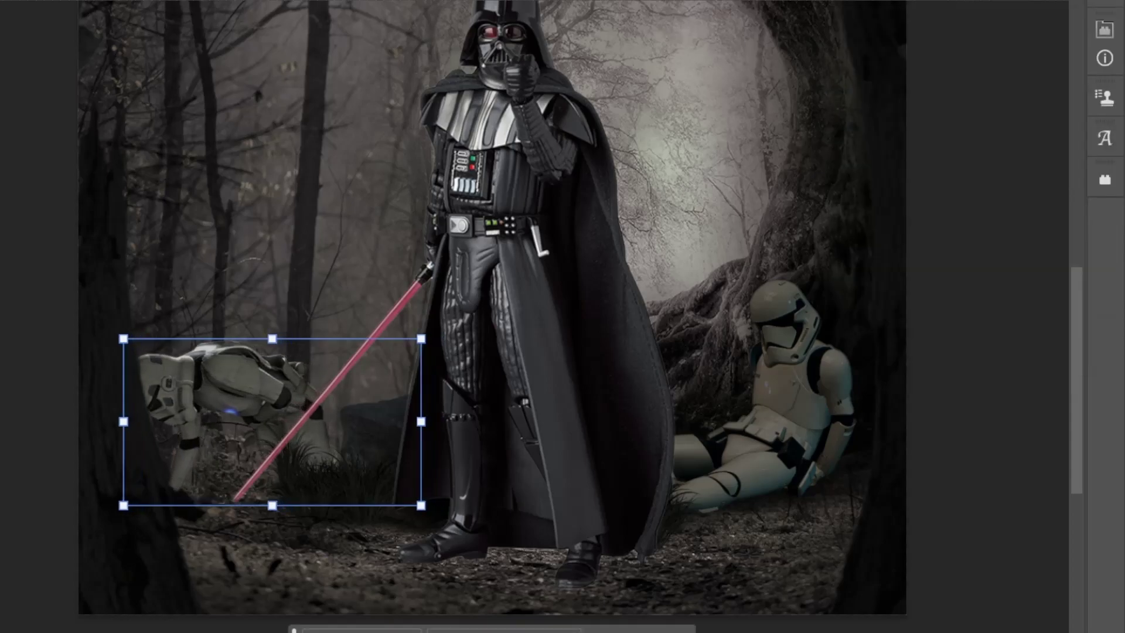
{"action": "key", "text": "Return"}
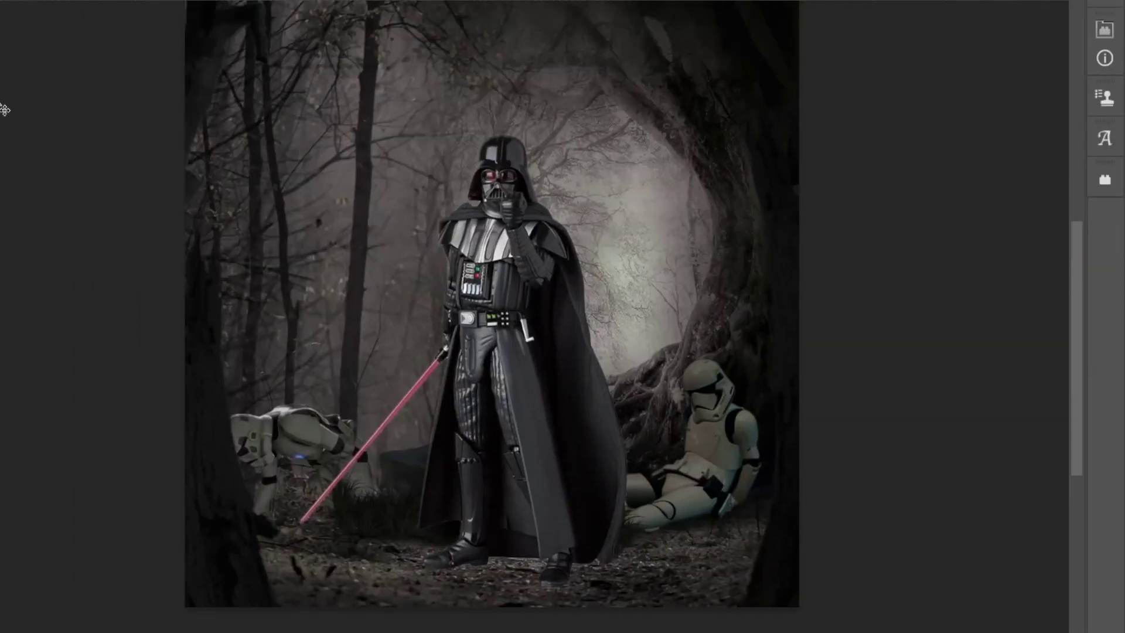
Place and enlarge grass clumps at the lower right and lower left of the forest floor.
{"action": "left_click_drag", "start_coordinate": [388, 522], "coordinate": [688, 568]}
{"action": "left_click", "coordinate": [660, 231]}
{"action": "left_click_drag", "start_coordinate": [758, 522], "coordinate": [788, 628]}
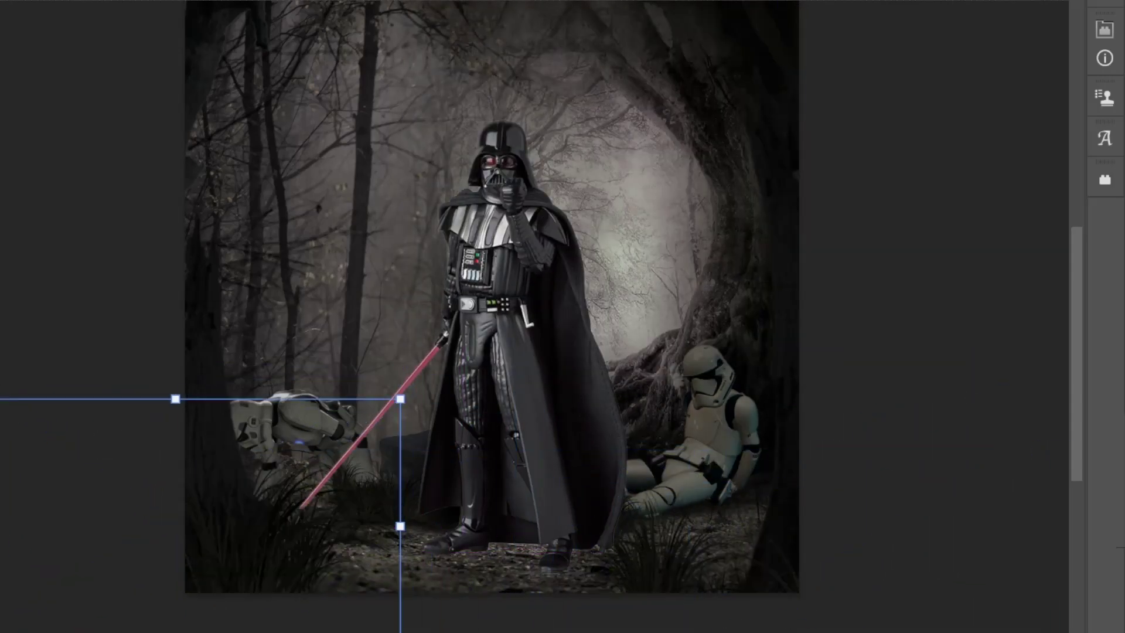
{"action": "left_click_drag", "start_coordinate": [485, 450], "coordinate": [485, 491]}
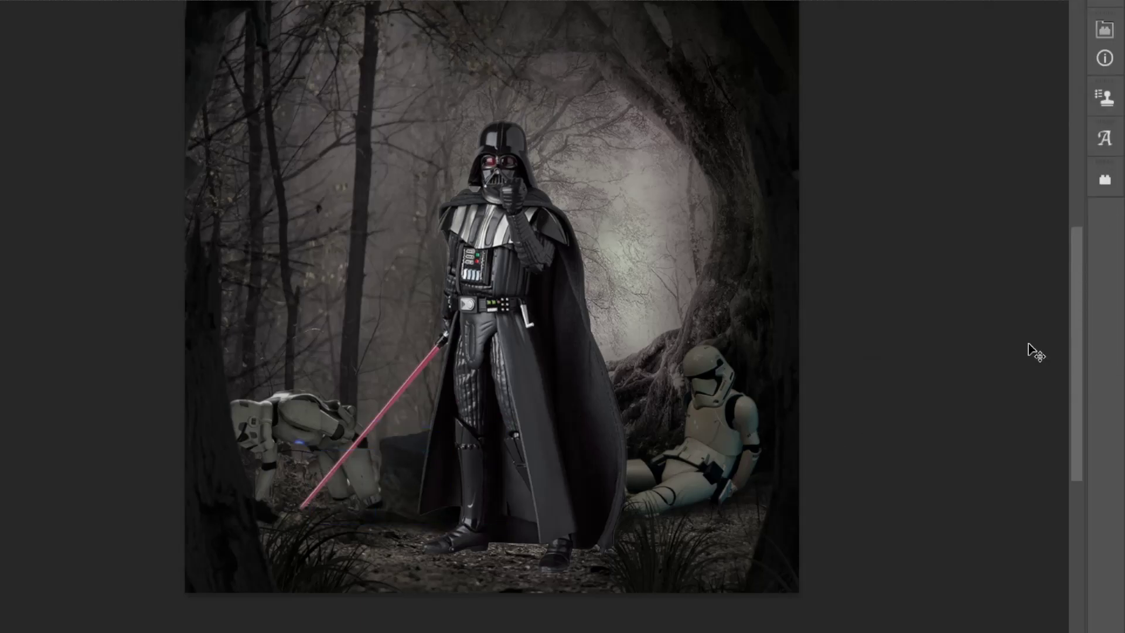
Paint a soft black shadow beneath Vader's feet with a flattened brush.
{"action": "right_click", "coordinate": [542, 533]}
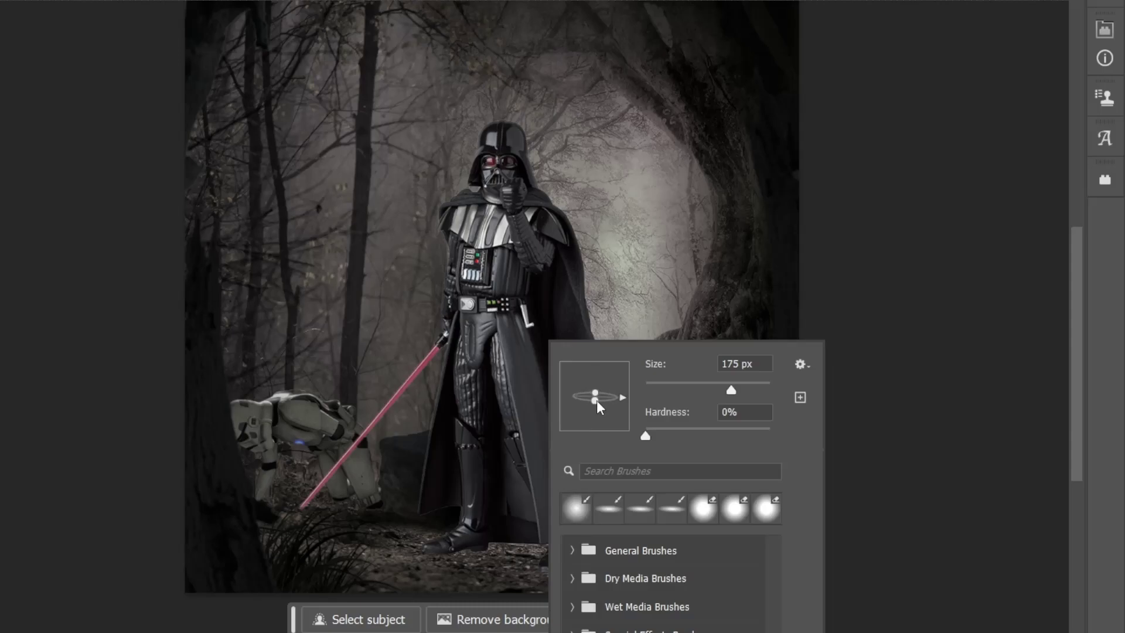
{"action": "left_click_drag", "start_coordinate": [487, 553], "coordinate": [621, 552]}
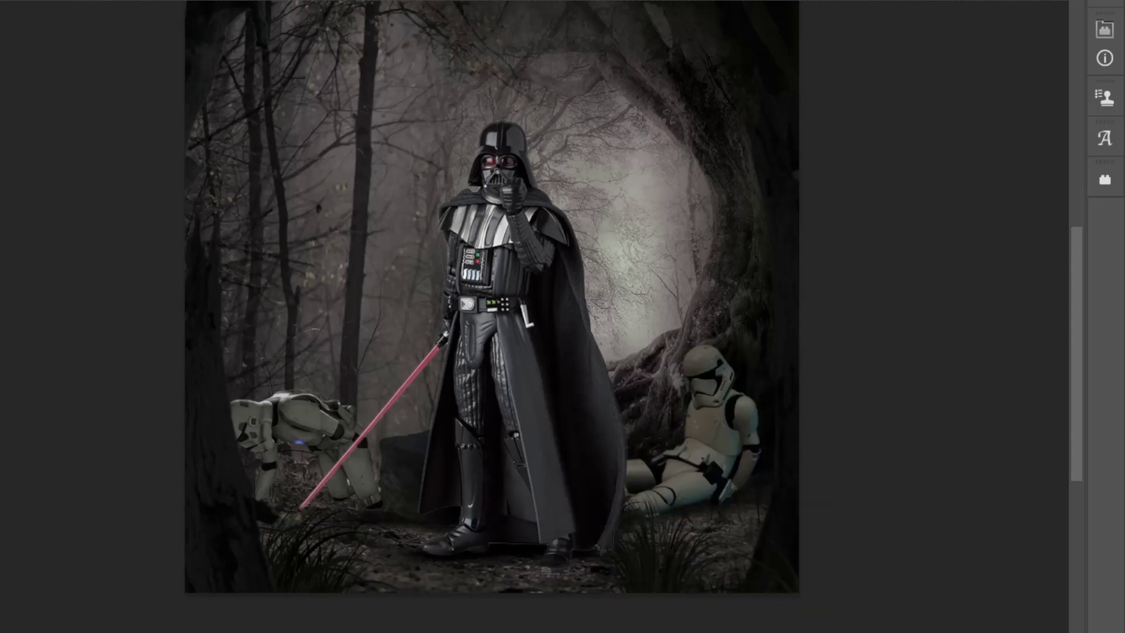
{"action": "scroll", "coordinate": [486, 342], "scroll_direction": "up", "scroll_amount": 5}
{"action": "scroll", "coordinate": [310, 560], "scroll_direction": "down", "scroll_amount": 10}
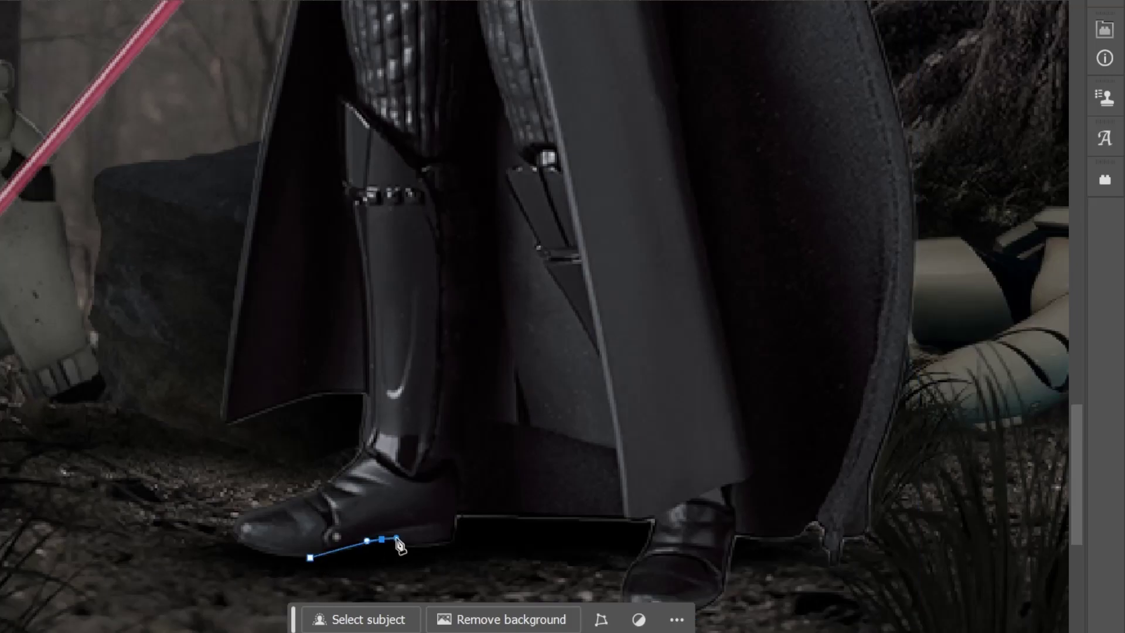
{"action": "scroll", "coordinate": [478, 551], "scroll_direction": "up", "scroll_amount": 3}
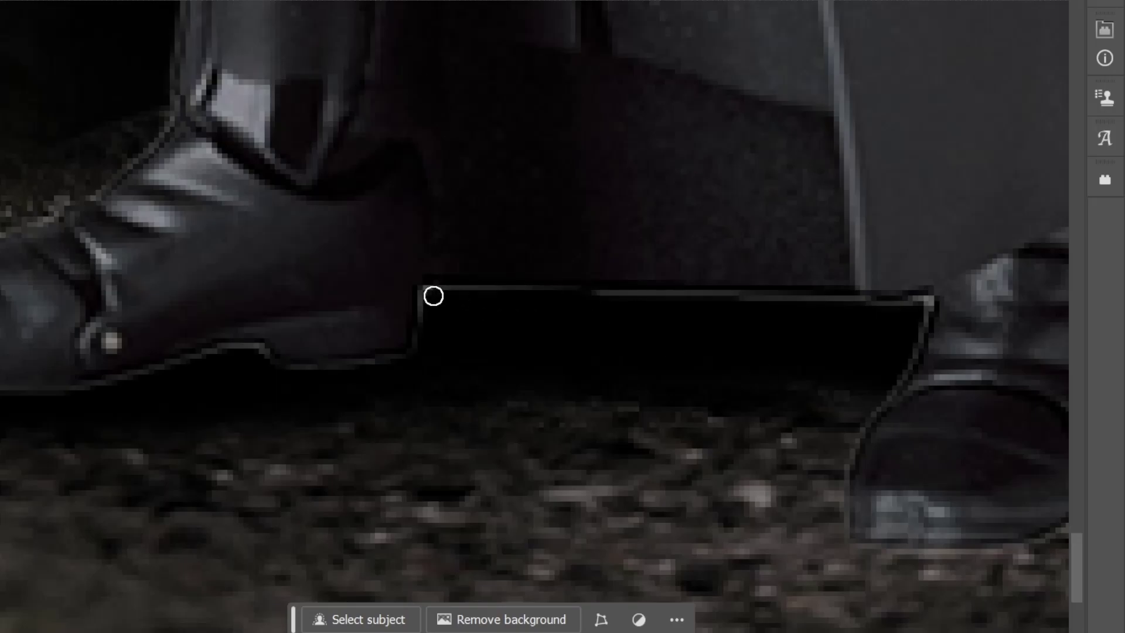
Darken the light upper edge of the shadow, then review the whole composite.
{"action": "left_click_drag", "start_coordinate": [433, 296], "coordinate": [852, 297]}
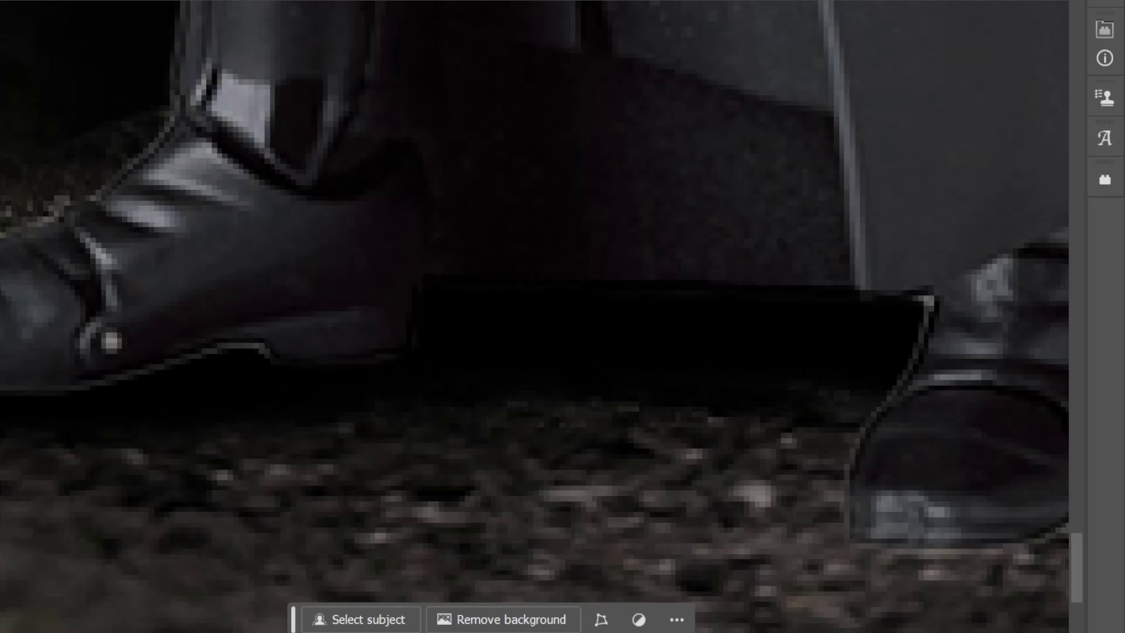
{"action": "scroll", "coordinate": [715, 354], "scroll_direction": "left", "scroll_amount": 5}
{"action": "scroll", "coordinate": [652, 317], "scroll_direction": "right", "scroll_amount": 5}
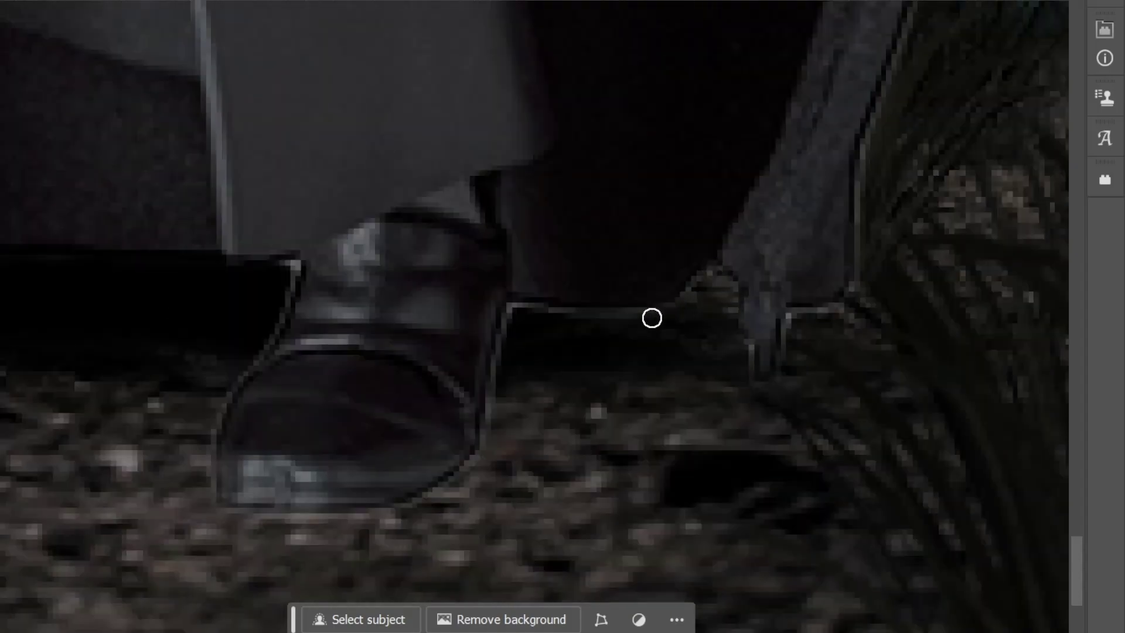
{"action": "scroll", "coordinate": [862, 298], "scroll_direction": "left", "scroll_amount": 5}
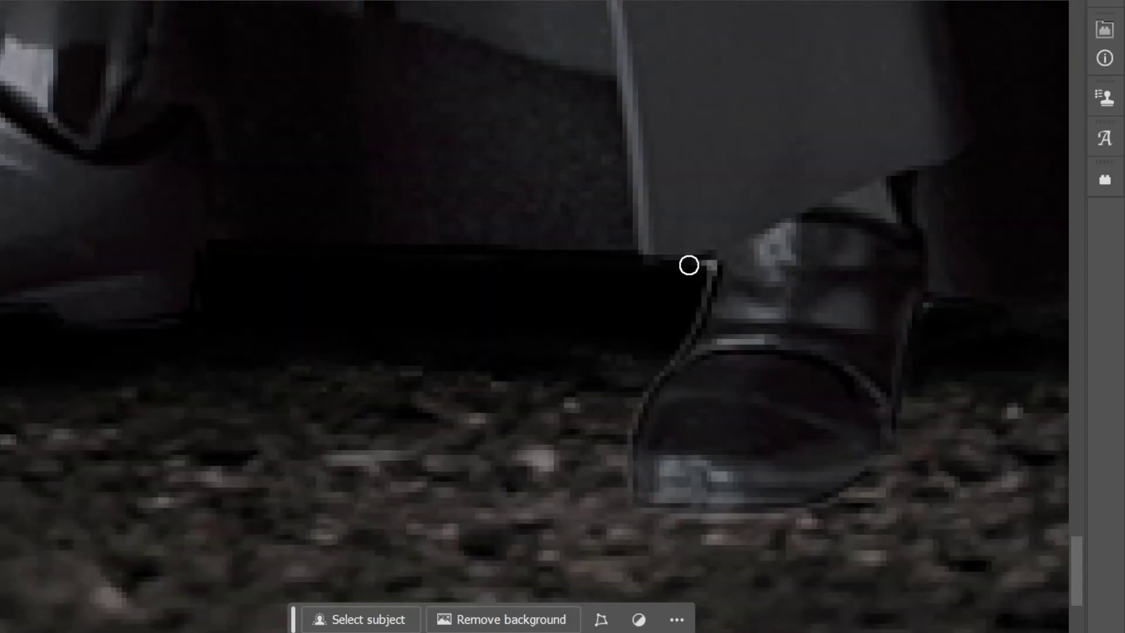
{"action": "scroll", "coordinate": [418, 267], "scroll_direction": "down", "scroll_amount": 5}
{"action": "scroll", "coordinate": [418, 267], "scroll_direction": "down", "scroll_amount": 2}
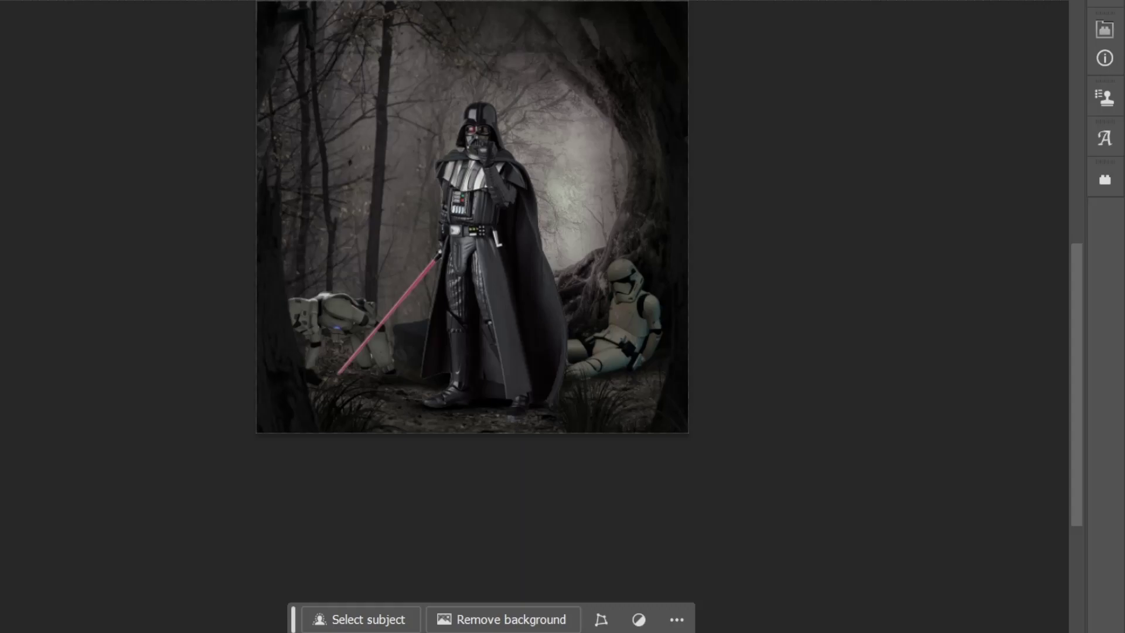
{"action": "scroll", "coordinate": [489, 328], "scroll_direction": "down", "scroll_amount": 5}
{"action": "scroll", "coordinate": [489, 328], "scroll_direction": "up", "scroll_amount": 8}
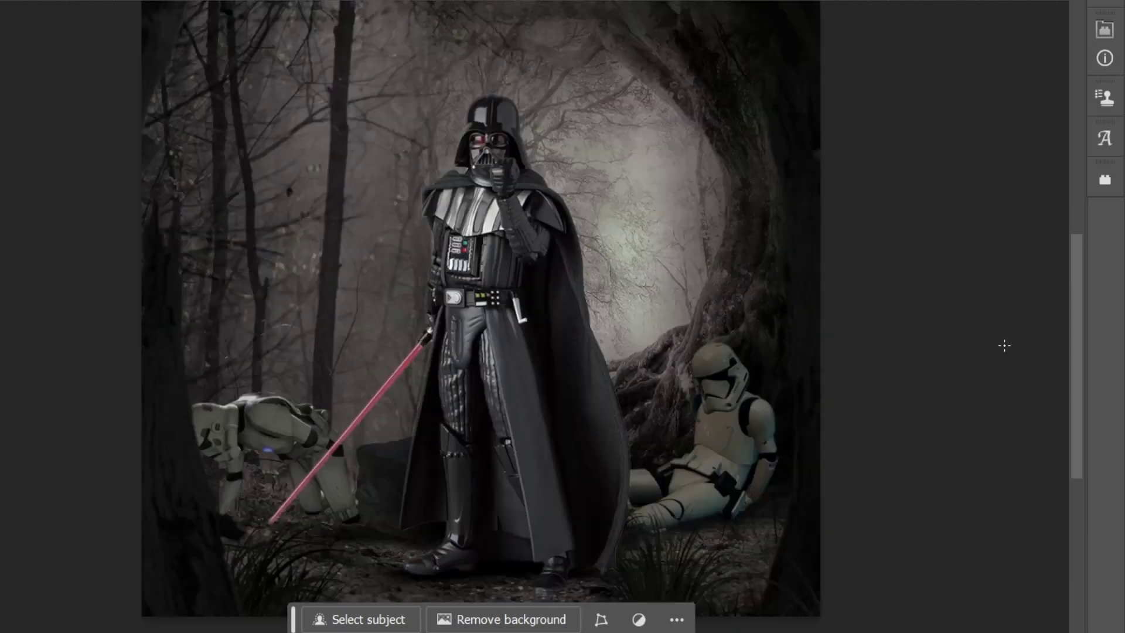
Adjust the brush size and softness, try darkening the ground around Vader's feet, then undo it.
{"action": "right_click", "coordinate": [456, 426]}
{"action": "key", "text": "Escape"}
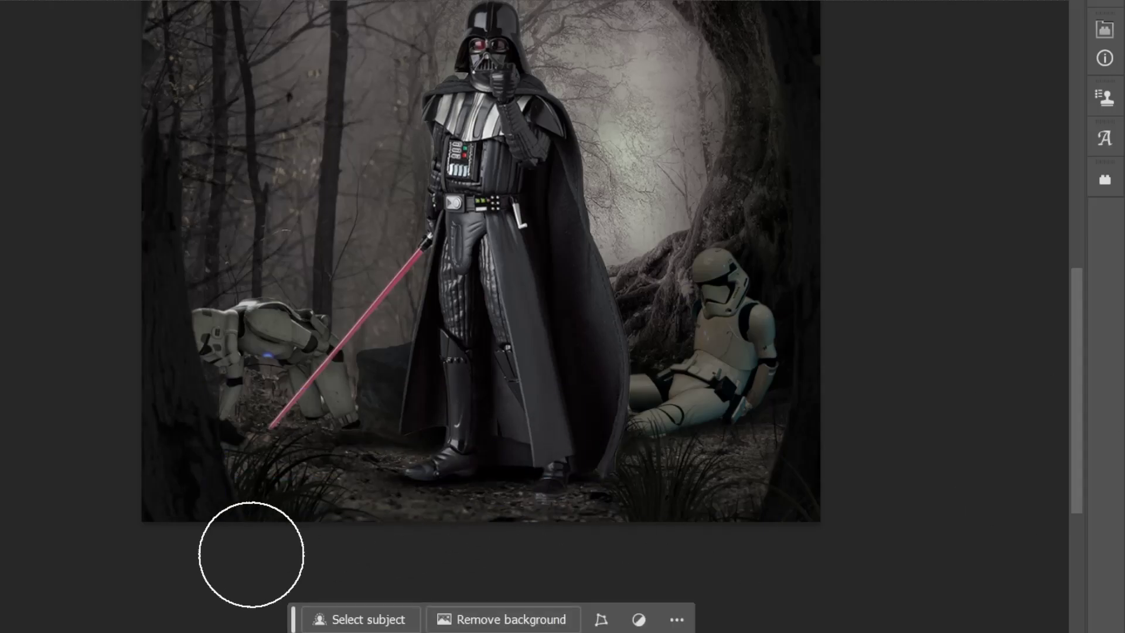
{"action": "key", "text": "bracketleft"}
{"action": "key", "text": "bracketleft"}
{"action": "mouse_move", "coordinate": [527, 464]}
{"action": "left_mouse_down"}
{"action": "mouse_move", "coordinate": [575, 492]}
{"action": "mouse_move", "coordinate": [347, 493]}
{"action": "left_mouse_up"}
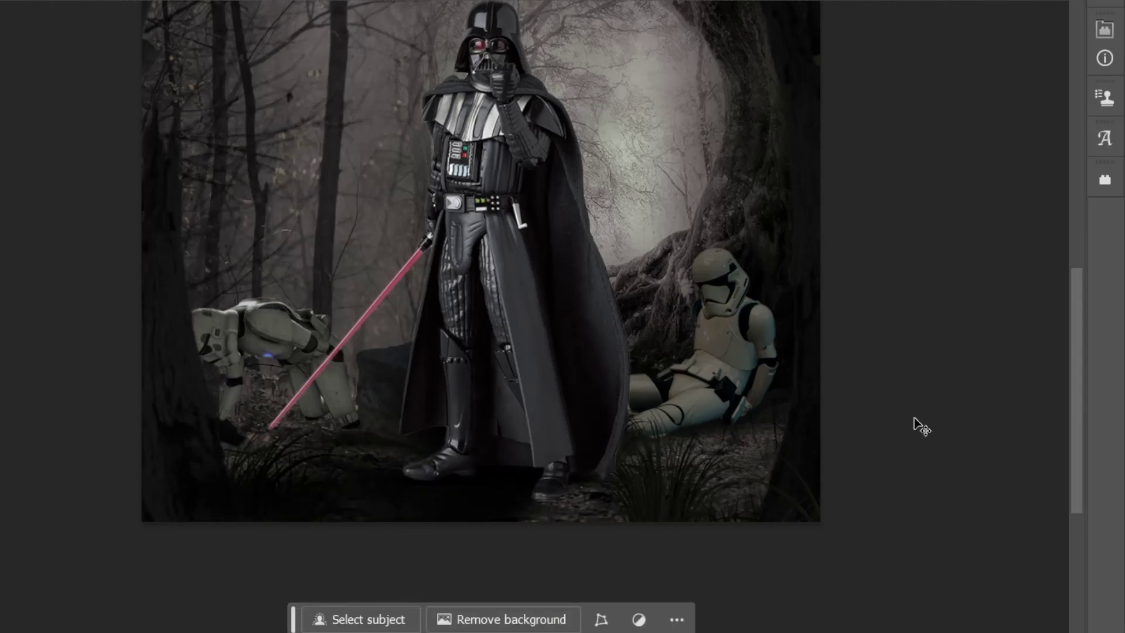
{"action": "key", "text": "ctrl+z"}
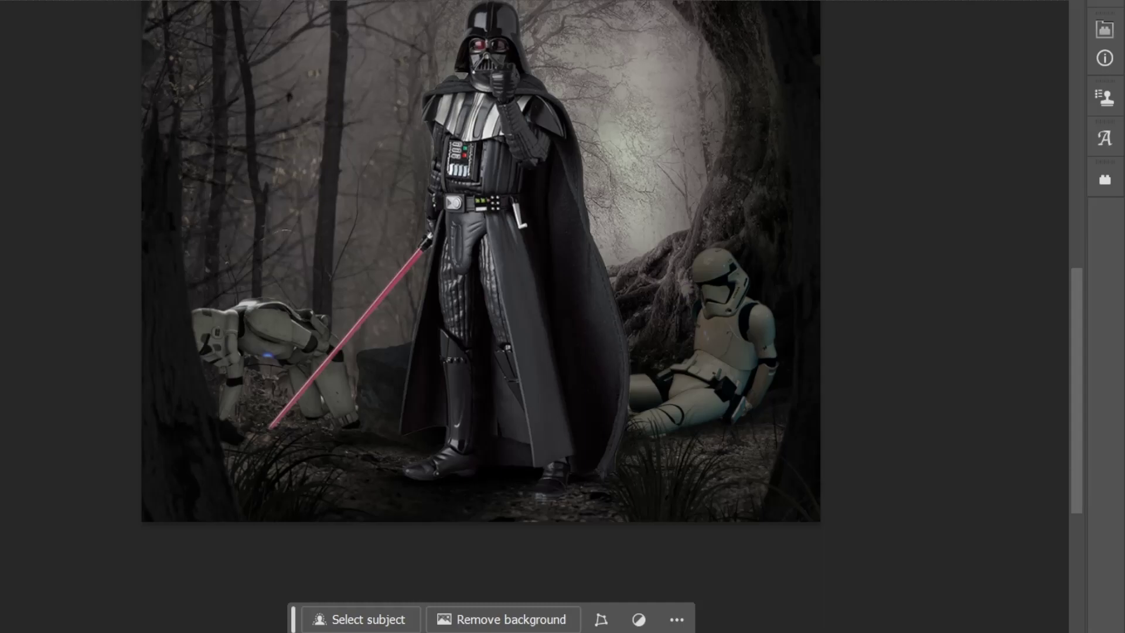
Paint a large soft white glow into the mist behind the stormtroopers.
{"action": "key", "text": "bracketright"}
{"action": "key", "text": "bracketright"}
{"action": "key", "text": "bracketright"}
{"action": "left_click_drag", "start_coordinate": [613, 350], "coordinate": [648, 226]}
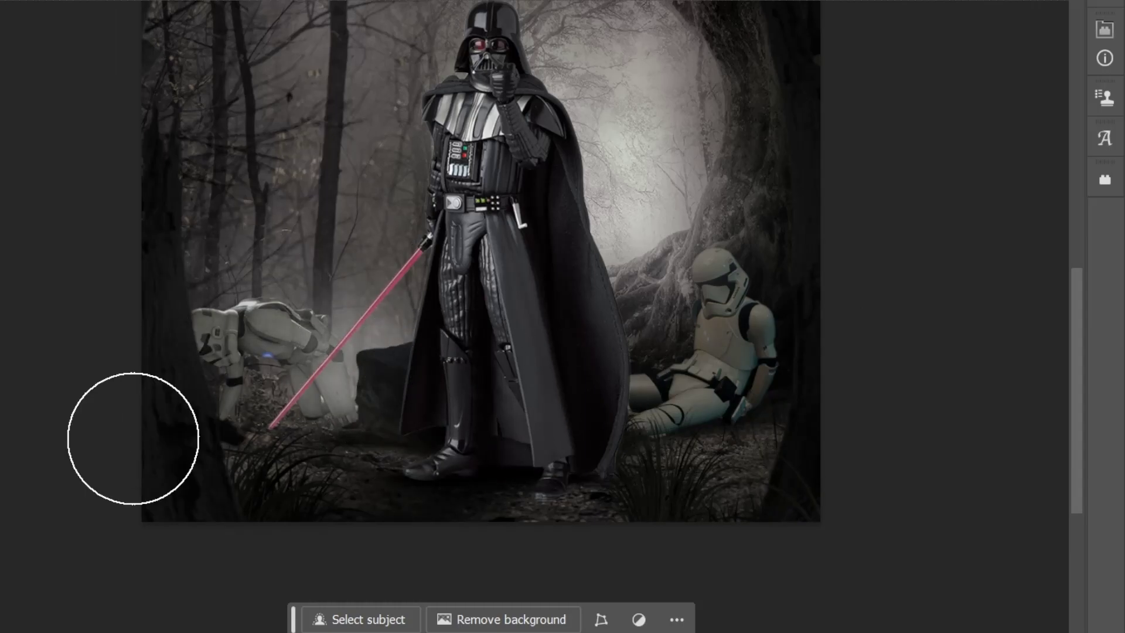
{"action": "key", "text": "v"}
{"action": "scroll", "coordinate": [5, 211], "scroll_direction": "up", "scroll_amount": 3}
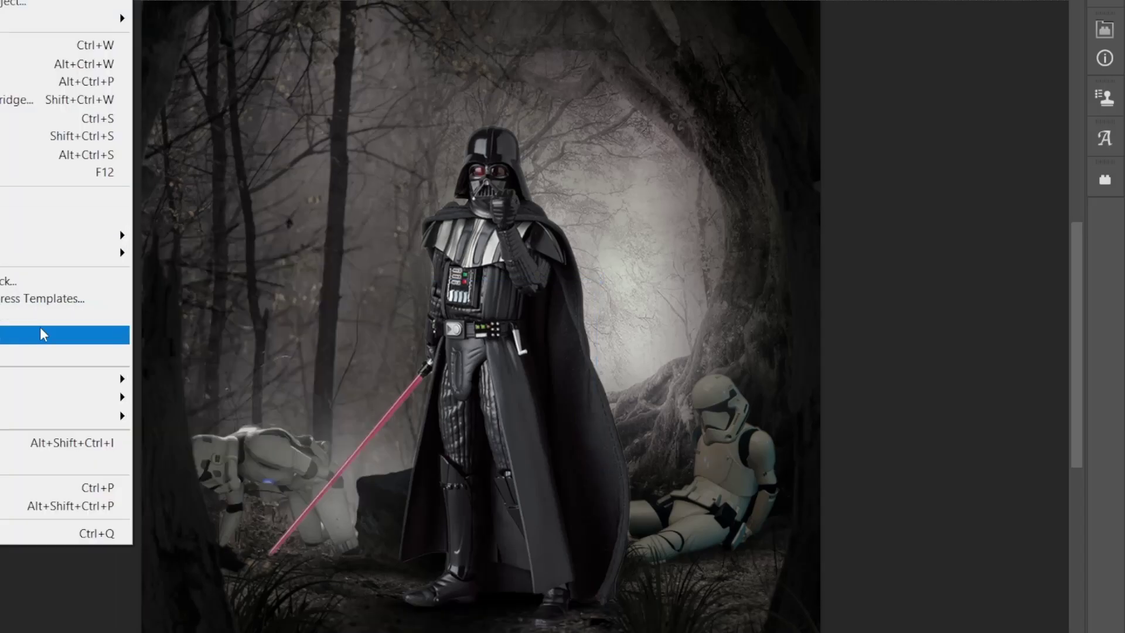
Place an embedded fog image from the MASTER PNG folder and position it over the scene.
{"action": "left_click", "coordinate": [40, 328]}
{"action": "scroll", "coordinate": [598, 271], "scroll_direction": "down", "scroll_amount": 2}
{"action": "scroll", "coordinate": [599, 268], "scroll_direction": "down", "scroll_amount": 10}
{"action": "scroll", "coordinate": [598, 269], "scroll_direction": "down", "scroll_amount": 10}
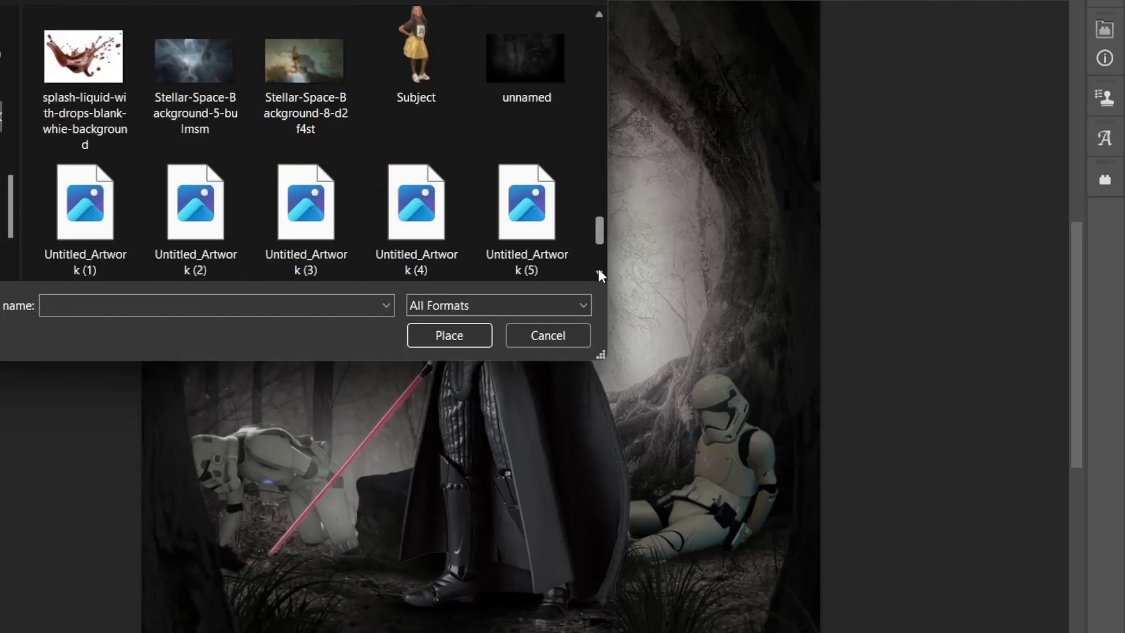
{"action": "left_click_drag", "start_coordinate": [598, 269], "coordinate": [589, 36]}
{"action": "left_click", "coordinate": [9, 194]}
{"action": "double_click", "coordinate": [122, 182]}
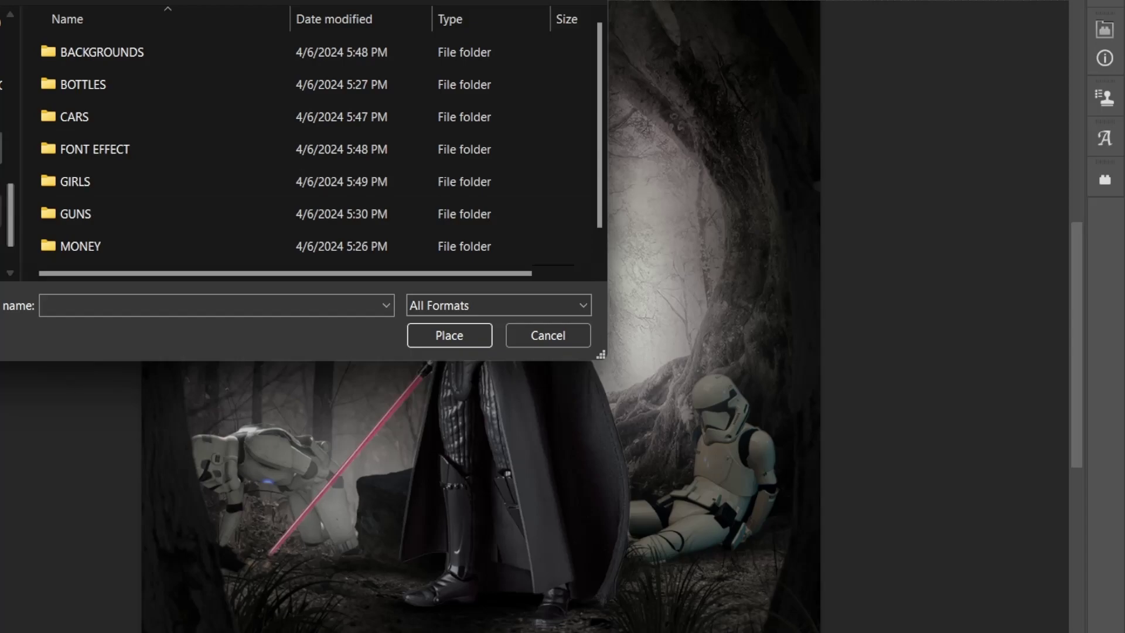
{"action": "left_click", "coordinate": [475, 335]}
{"action": "left_click", "coordinate": [701, 246]}
{"action": "left_click_drag", "start_coordinate": [293, 418], "coordinate": [212, 486]}
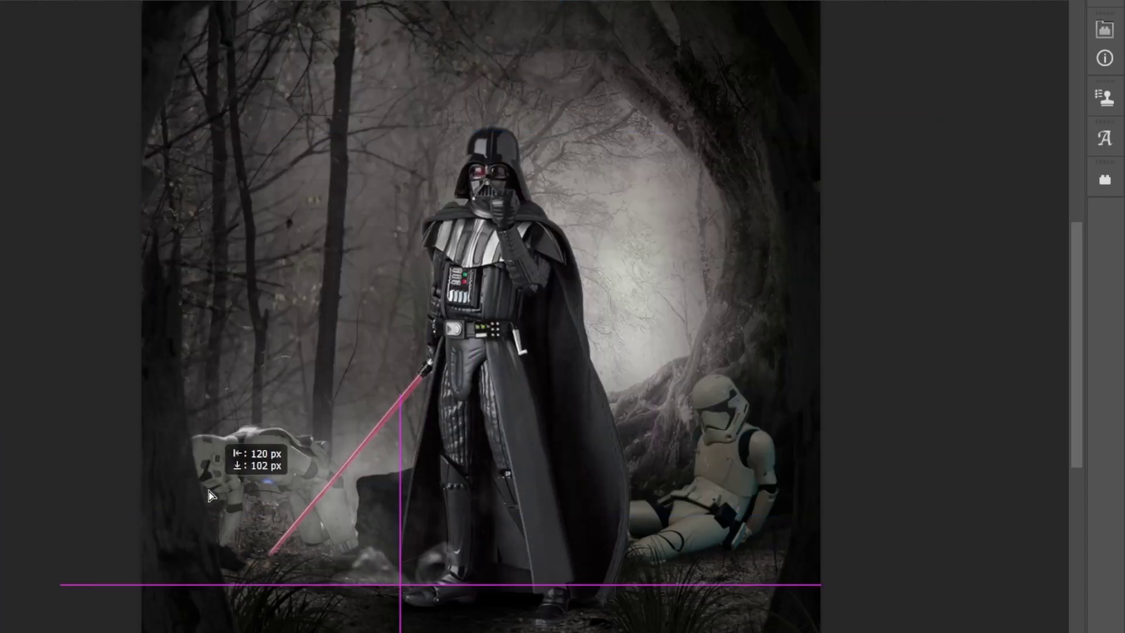
{"action": "left_click_drag", "start_coordinate": [446, 491], "coordinate": [811, 472]}
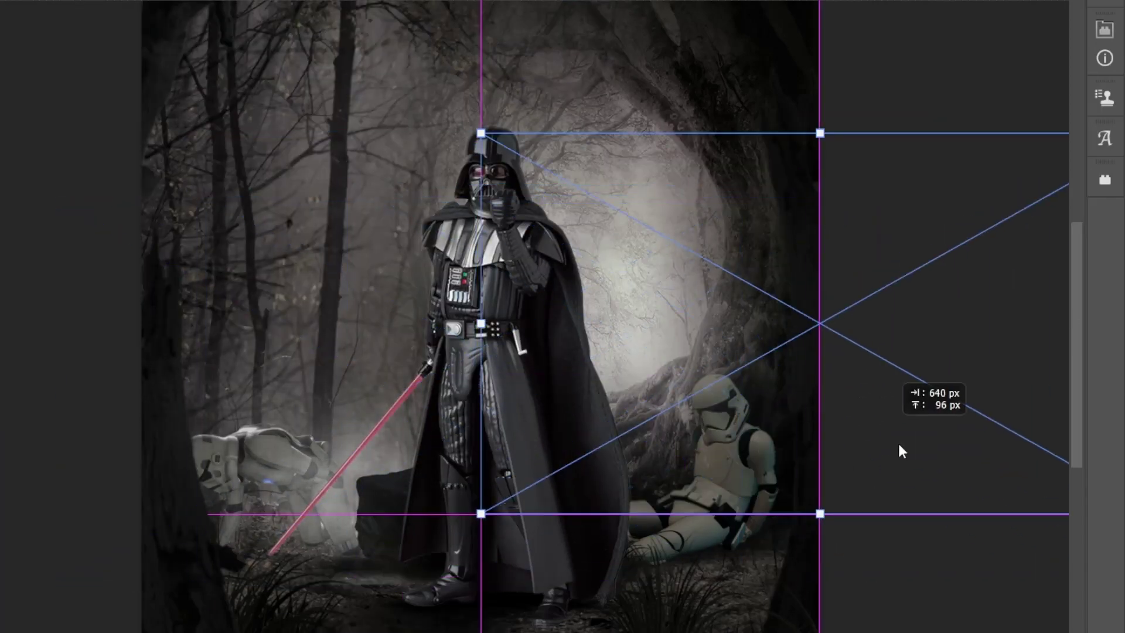
{"action": "key", "text": "Return"}
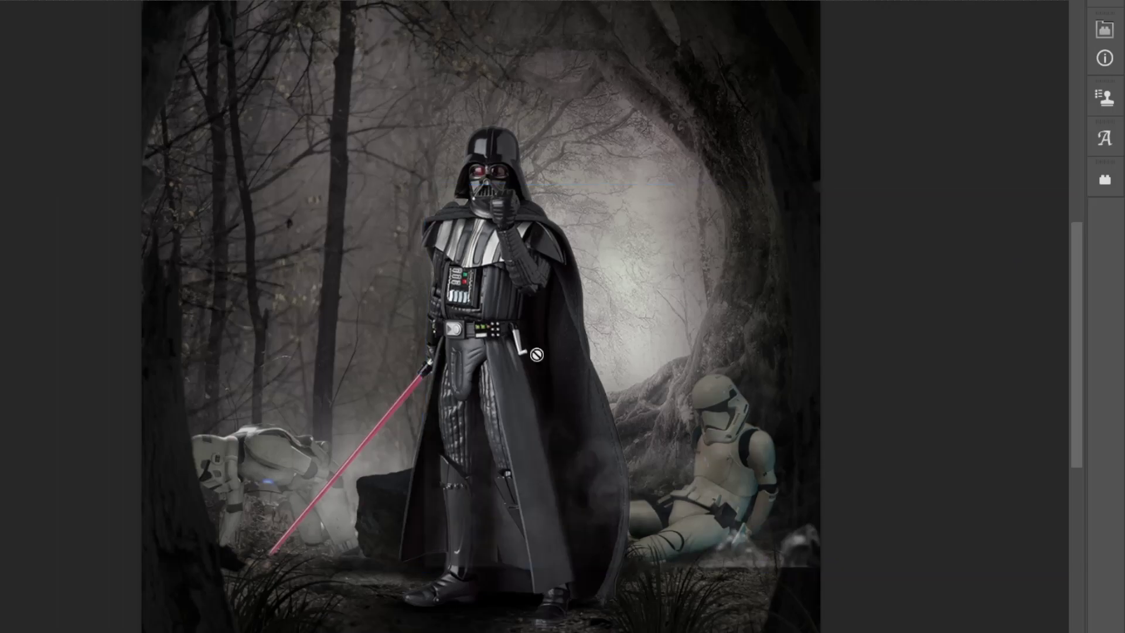
Try moving the layer up and left with Free Transform, then cancel.
{"action": "key", "text": "ctrl+t"}
{"action": "left_click_drag", "start_coordinate": [494, 557], "coordinate": [436, 363]}
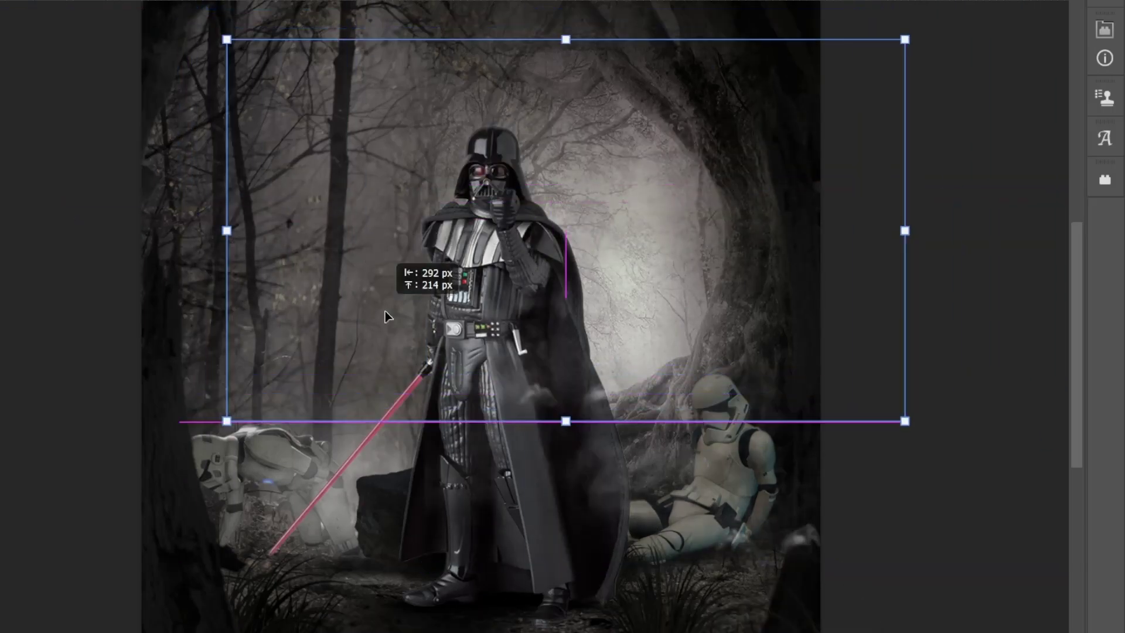
{"action": "key", "text": "Escape"}
{"action": "scroll", "coordinate": [151, 187], "scroll_direction": "up", "scroll_amount": 1}
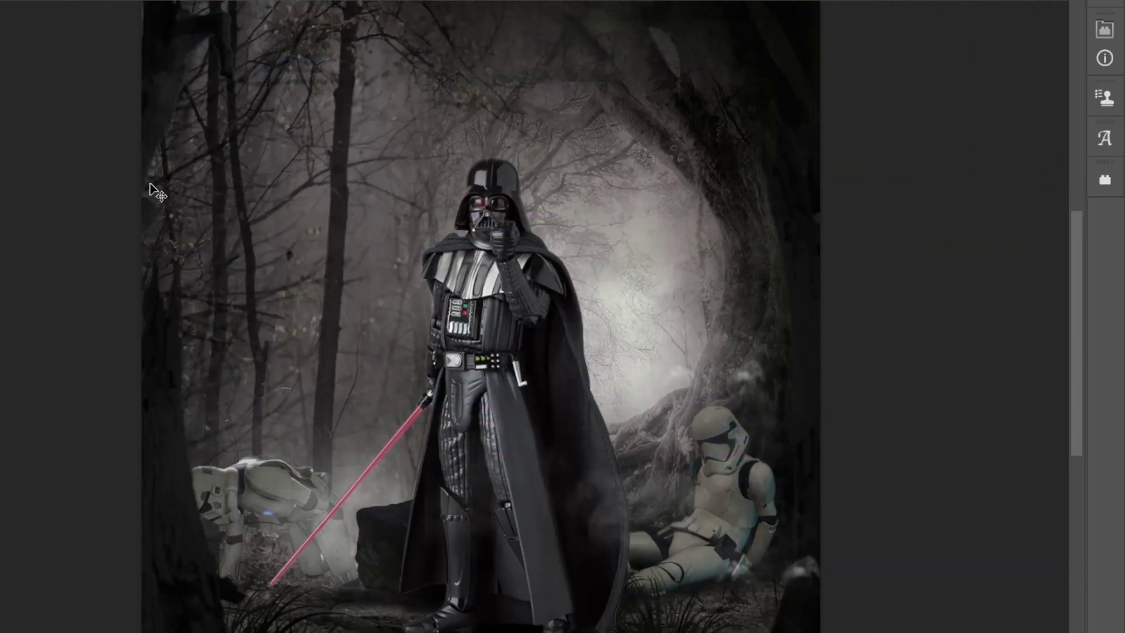
Darken Vader with Levels output white 71, then paint the darkening back onto his body.
{"action": "key", "text": "ctrl+l"}
{"action": "left_click_drag", "start_coordinate": [1116, 275], "coordinate": [934, 276]}
{"action": "key", "text": "Return"}
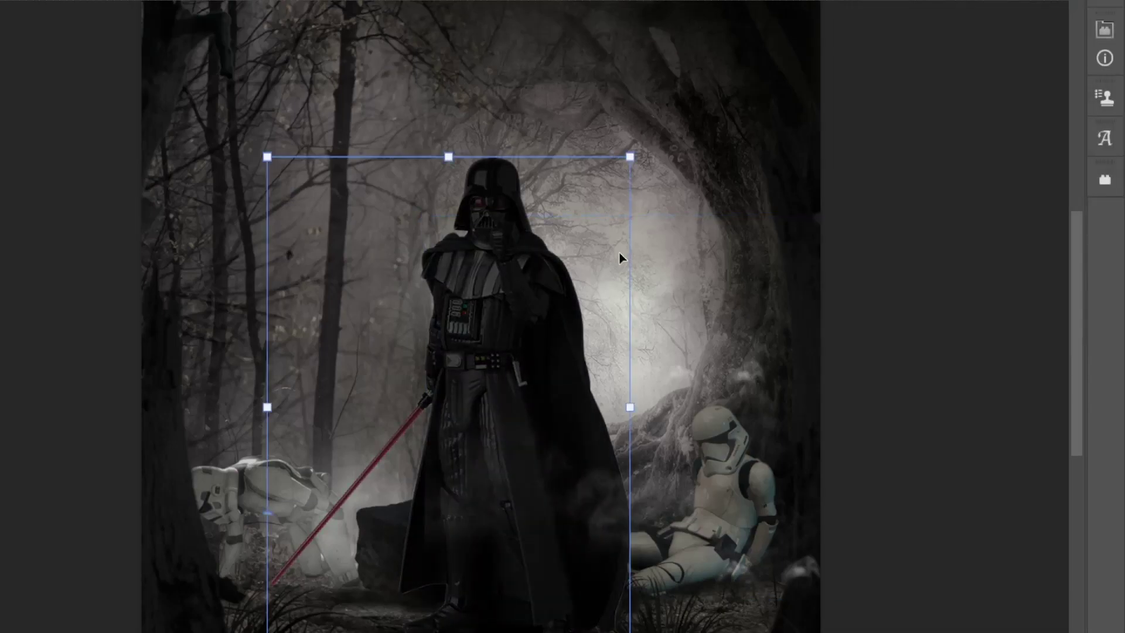
{"action": "key", "text": "ctrl+z"}
{"action": "mouse_move", "coordinate": [482, 482]}
{"action": "left_mouse_down"}
{"action": "mouse_move", "coordinate": [514, 615]}
{"action": "mouse_move", "coordinate": [518, 404]}
{"action": "mouse_move", "coordinate": [490, 220]}
{"action": "mouse_move", "coordinate": [575, 482]}
{"action": "mouse_move", "coordinate": [525, 158]}
{"action": "mouse_move", "coordinate": [686, 459]}
{"action": "mouse_move", "coordinate": [617, 306]}
{"action": "mouse_move", "coordinate": [654, 419]}
{"action": "left_mouse_up"}
Zoom out to fit the whole image on screen to check Vader's darkening.
{"action": "scroll", "coordinate": [623, 465], "scroll_direction": "up", "scroll_amount": 5}
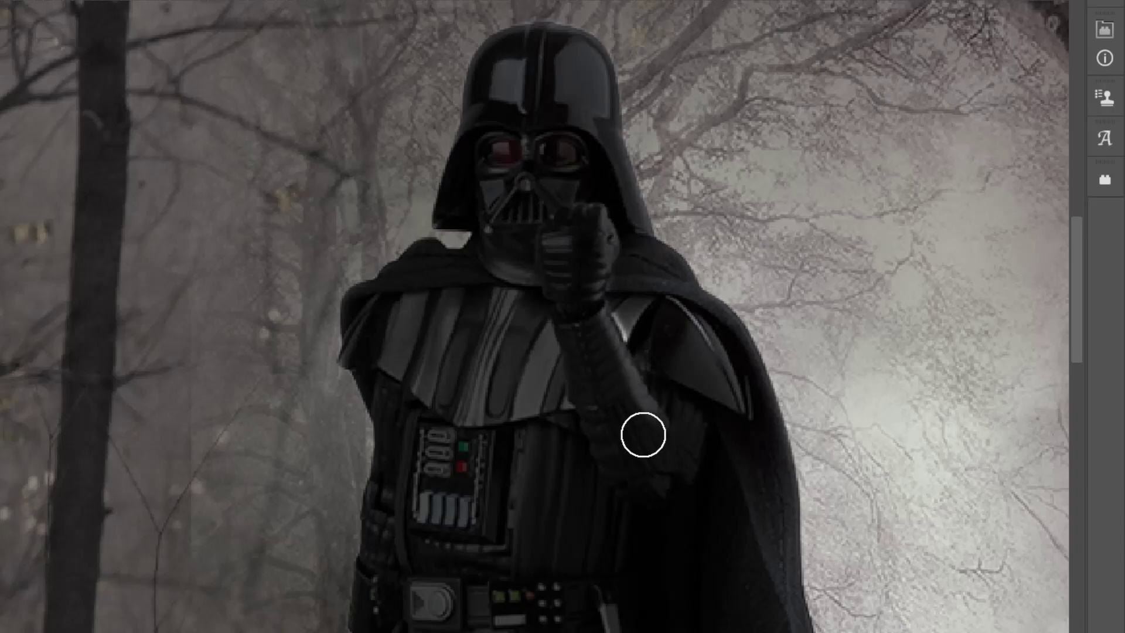
{"action": "key", "text": "ctrl+0"}
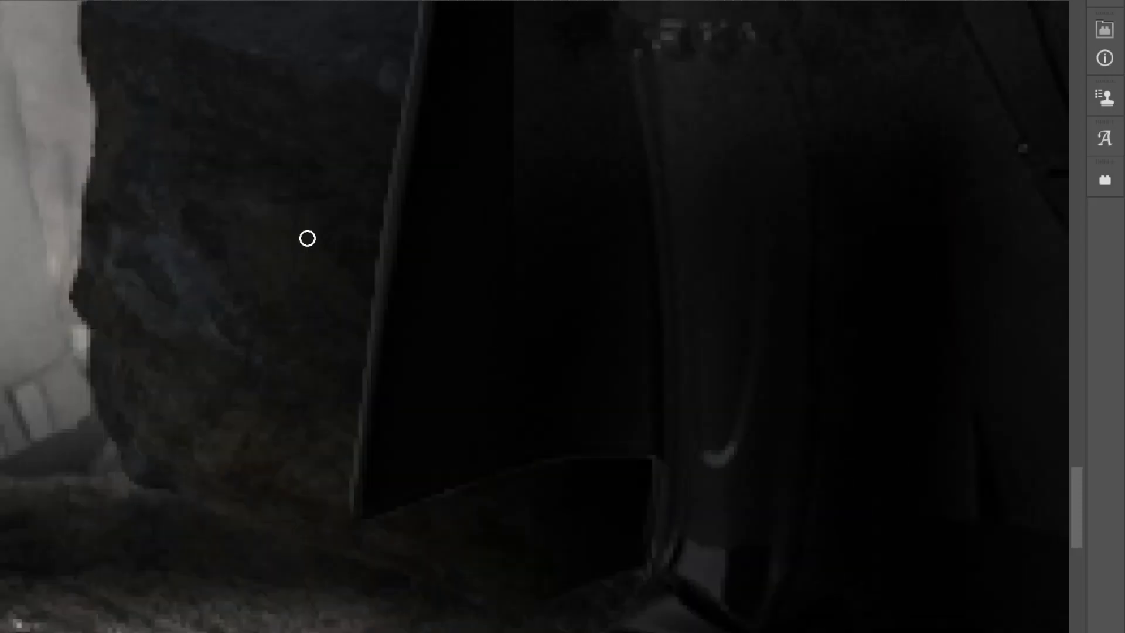
{"action": "scroll", "coordinate": [306, 236], "scroll_direction": "down", "scroll_amount": 5}
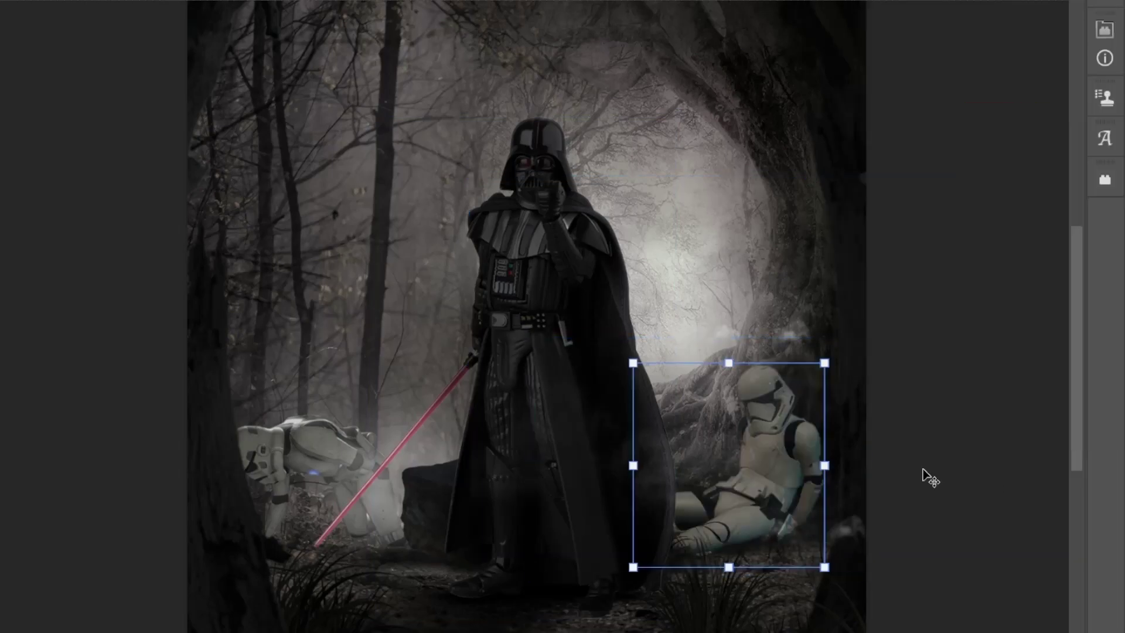
Brush over the right stormtrooper to darken it.
{"action": "key", "text": "Return"}
{"action": "key", "text": "b"}
{"action": "left_click_drag", "start_coordinate": [803, 394], "coordinate": [779, 482]}
{"action": "left_click_drag", "start_coordinate": [803, 396], "coordinate": [879, 466]}
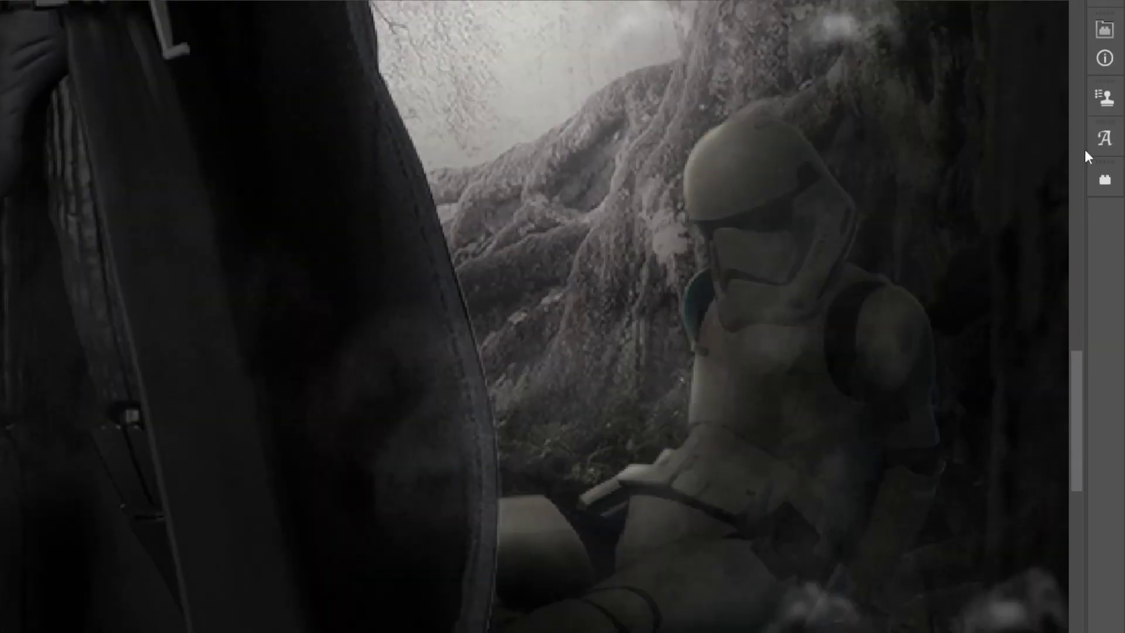
Reveal the helmet edge beside the teal area with a smaller soft brush.
{"action": "scroll", "coordinate": [762, 200], "scroll_direction": "up", "scroll_amount": 5}
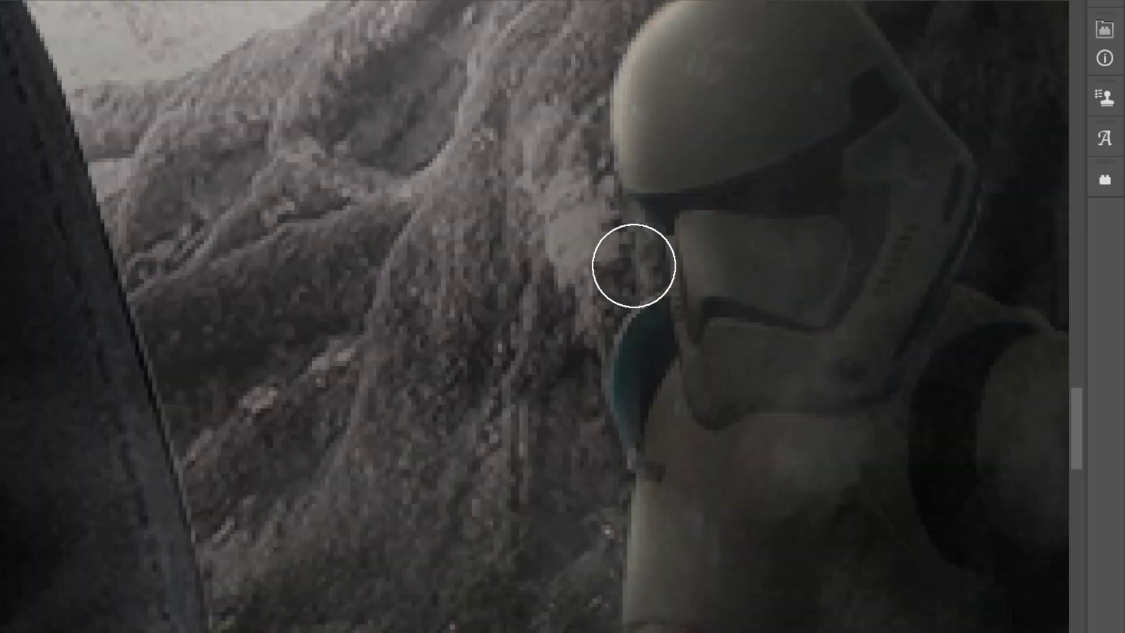
{"action": "key", "text": "bracketleft"}
{"action": "key", "text": "bracketleft"}
{"action": "key", "text": "bracketleft"}
{"action": "left_click_drag", "start_coordinate": [673, 284], "coordinate": [696, 402]}
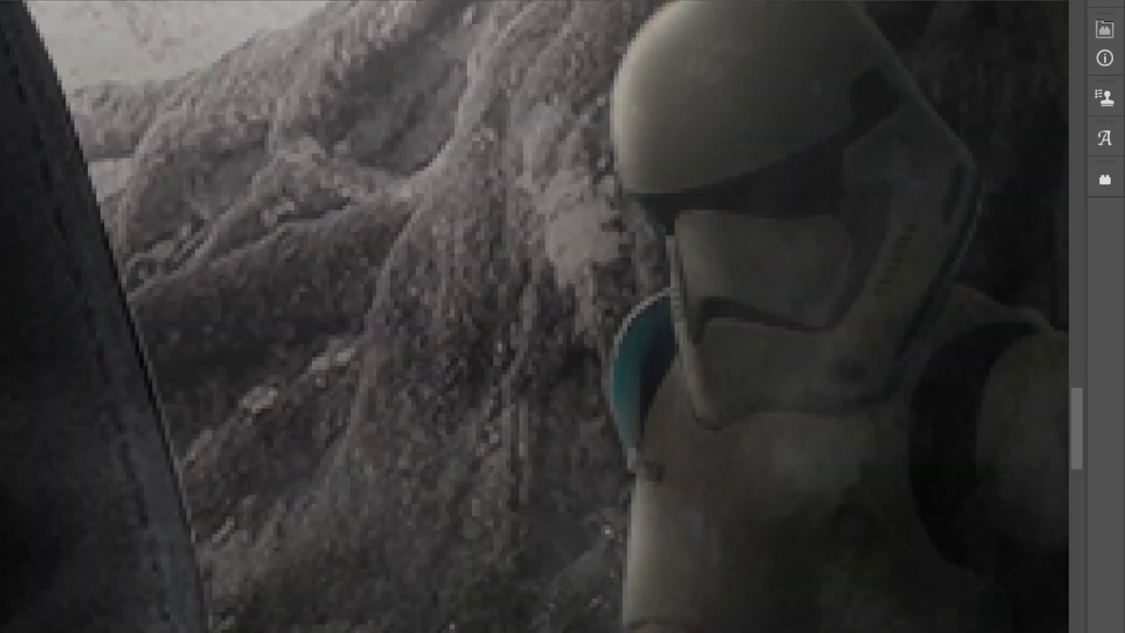
{"action": "scroll", "coordinate": [534, 316], "scroll_direction": "down", "scroll_amount": 5}
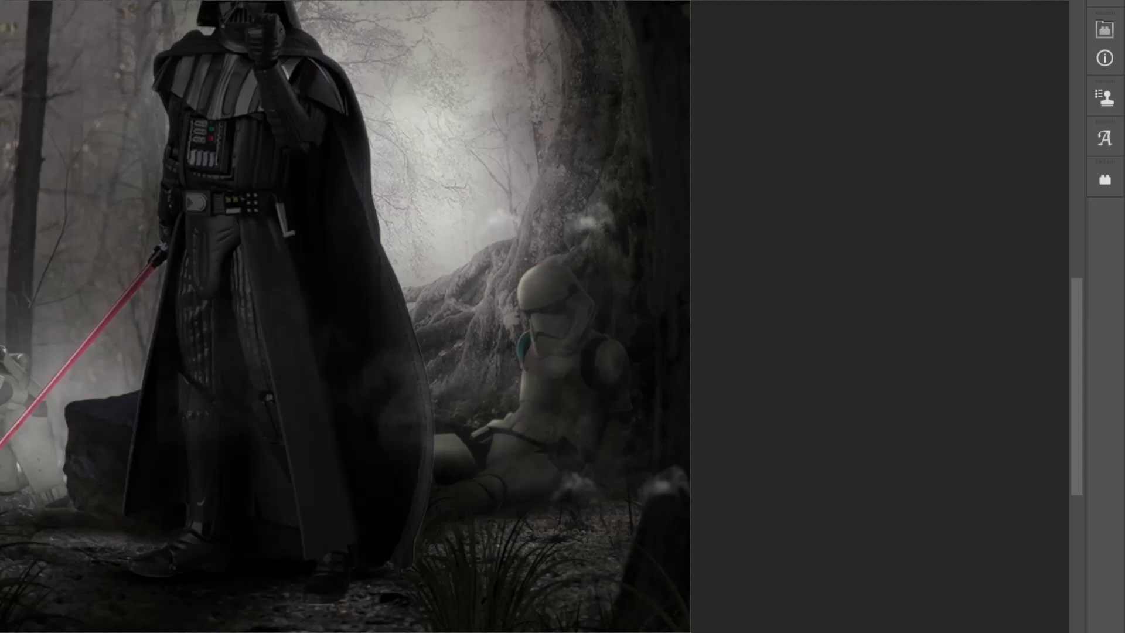
{"action": "key", "text": "bracketright"}
{"action": "key", "text": "bracketright"}
{"action": "key", "text": "bracketright"}
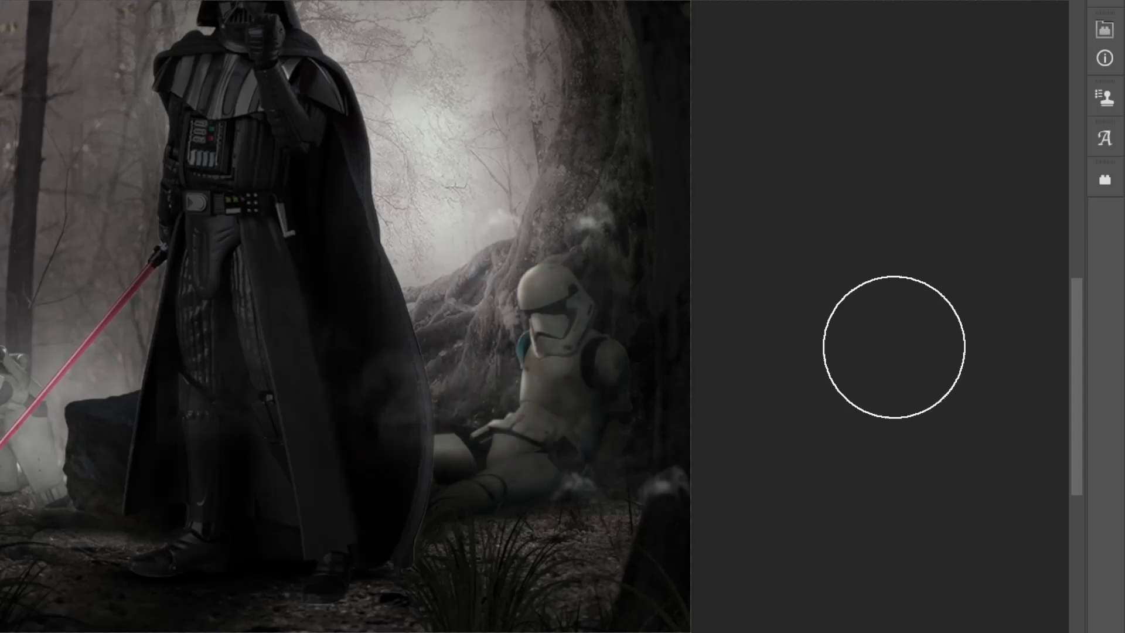
{"action": "key", "text": "ctrl+0"}
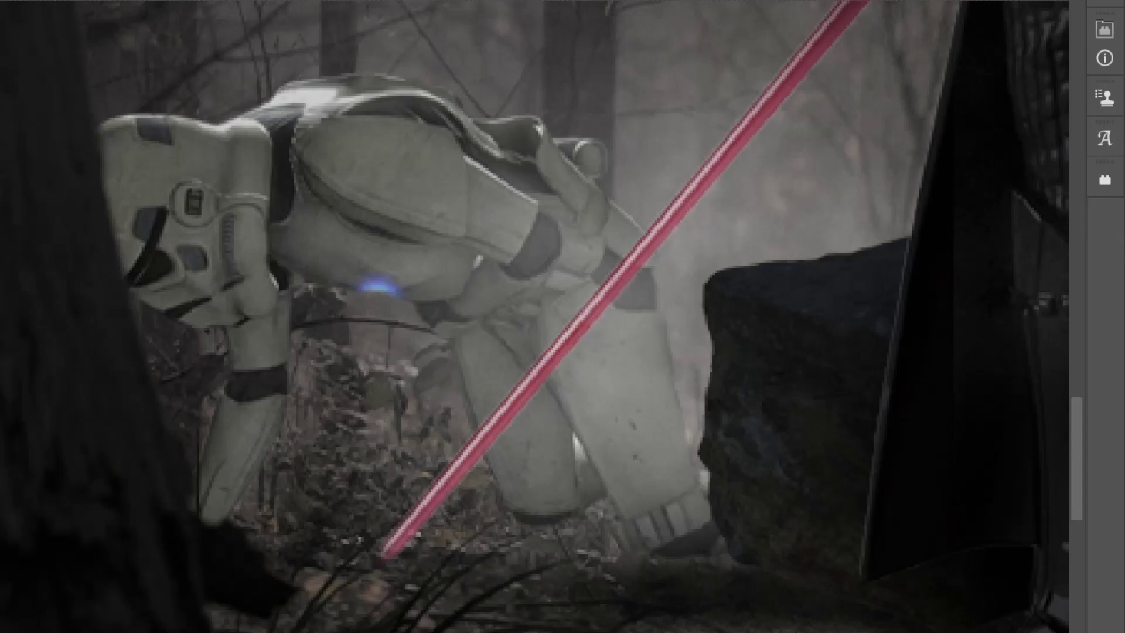
Darken the crouching trooper's body from helmet to legs with a soft brush.
{"action": "right_click", "coordinate": [434, 427]}
{"action": "left_click_drag", "start_coordinate": [495, 363], "coordinate": [495, 389]}
{"action": "key", "text": "Return"}
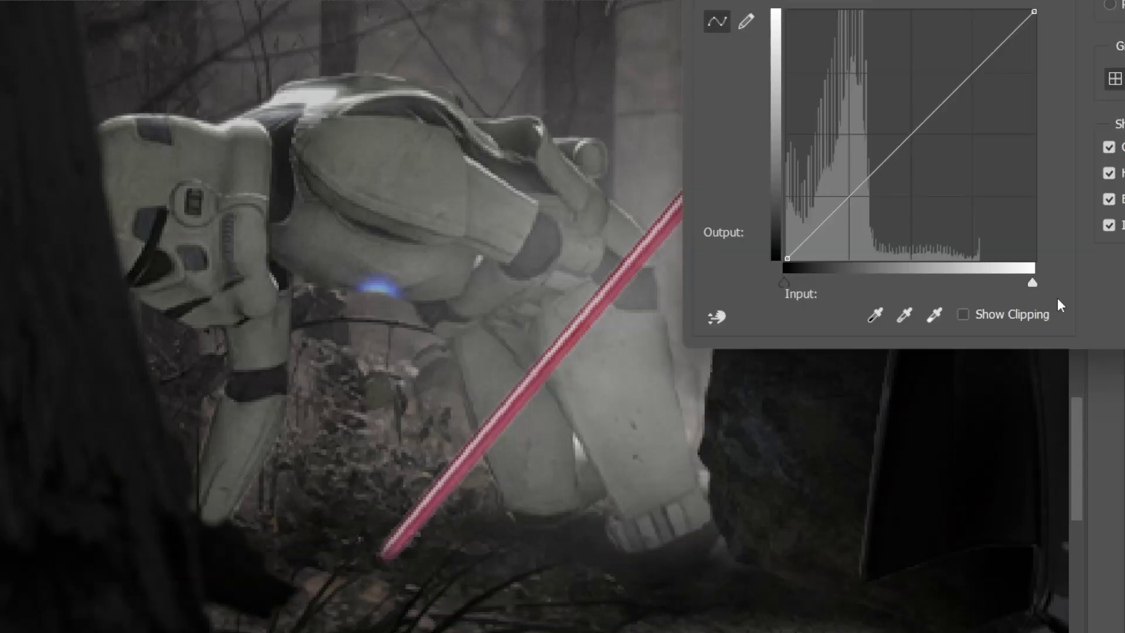
{"action": "left_click_drag", "start_coordinate": [167, 231], "coordinate": [506, 473]}
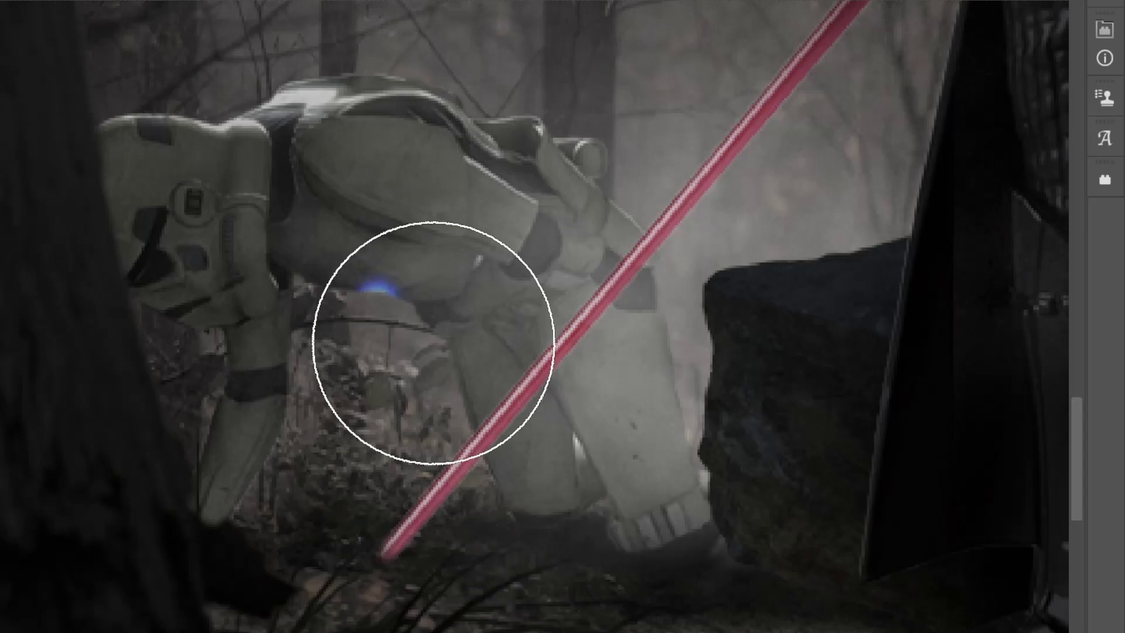
{"action": "key", "text": "bracketright"}
{"action": "key", "text": "bracketright"}
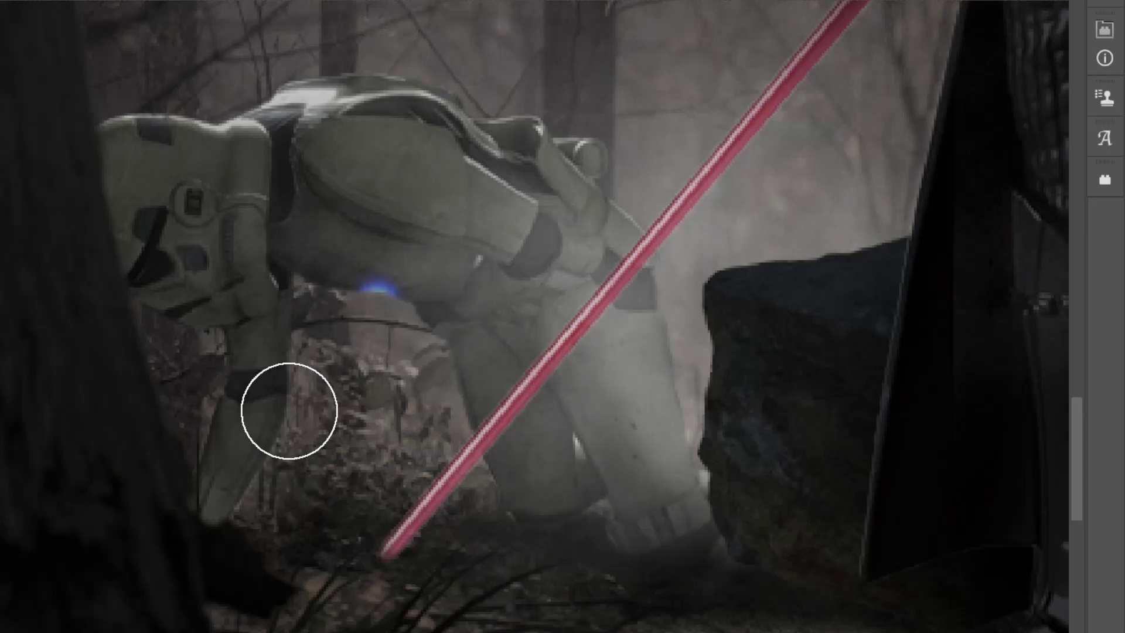
{"action": "key", "text": "bracketright"}
{"action": "key", "text": "bracketright"}
{"action": "key", "text": "bracketright"}
Brighten the trooper with Levels and lighten the armour's top and diagonal plate edges.
{"action": "key", "text": "ctrl+l"}
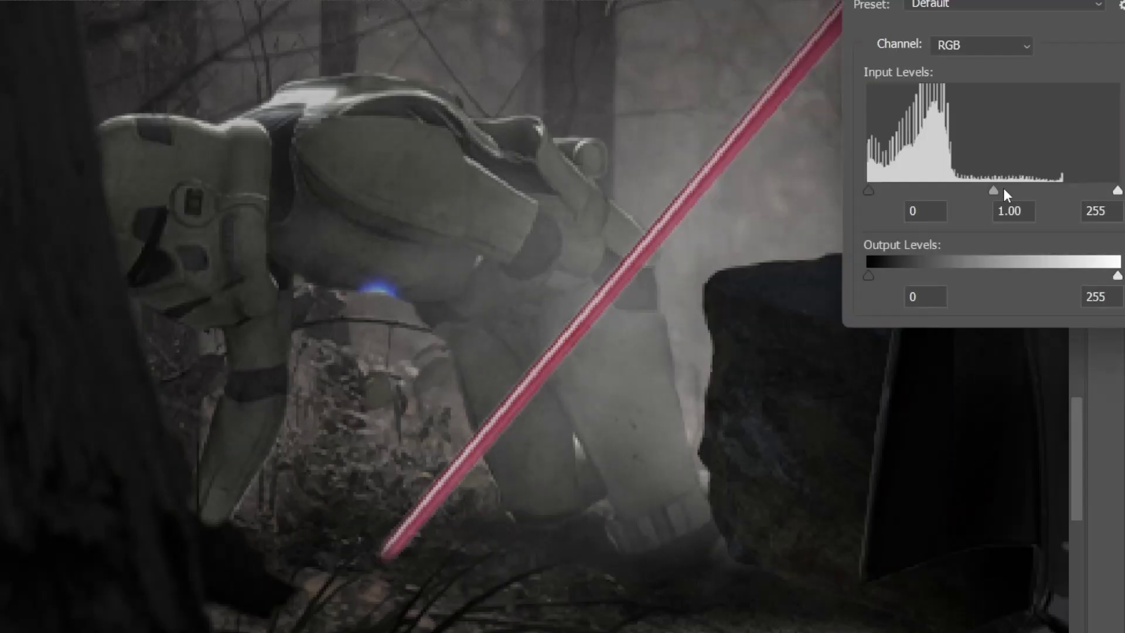
{"action": "left_click_drag", "start_coordinate": [1003, 188], "coordinate": [1049, 185]}
{"action": "key", "text": "Return"}
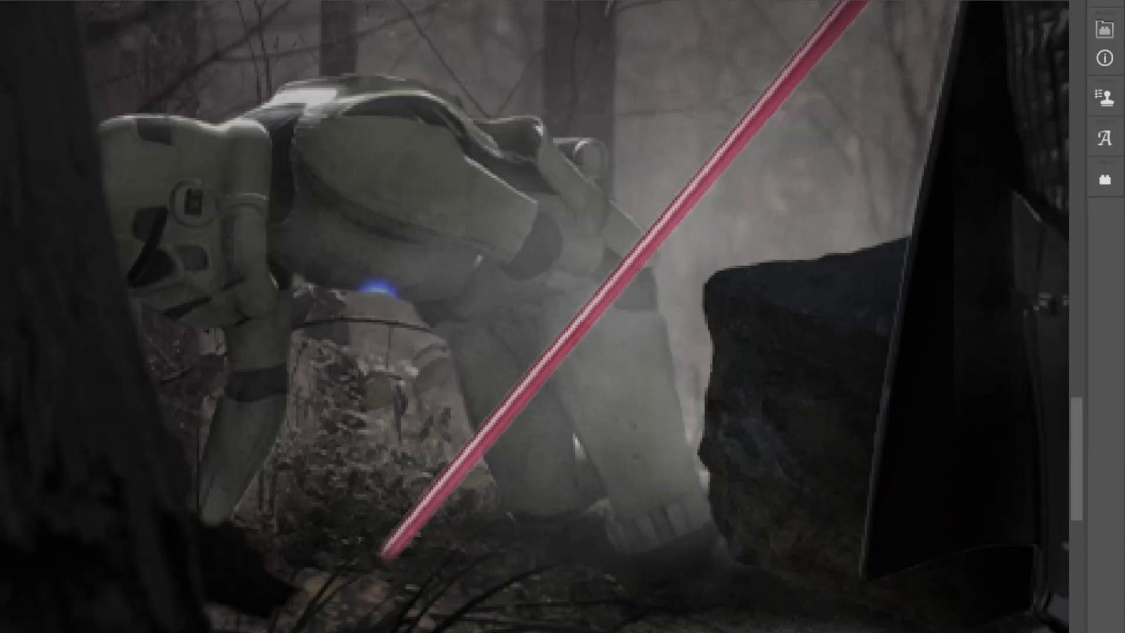
{"action": "scroll", "coordinate": [501, 339], "scroll_direction": "up", "scroll_amount": 2}
{"action": "key", "text": "bracketleft"}
{"action": "key", "text": "bracketleft"}
{"action": "key", "text": "bracketleft"}
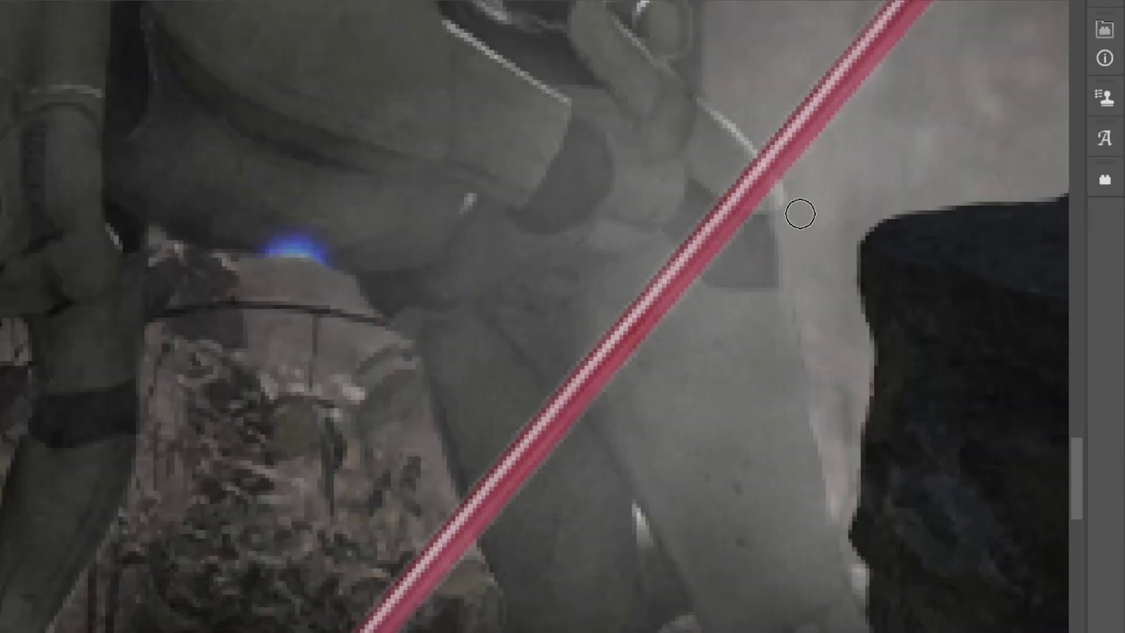
{"action": "scroll", "coordinate": [798, 214], "scroll_direction": "up", "scroll_amount": 5}
{"action": "left_click_drag", "start_coordinate": [225, 167], "coordinate": [439, 158]}
{"action": "key", "text": "bracketright"}
{"action": "key", "text": "bracketright"}
{"action": "key", "text": "bracketright"}
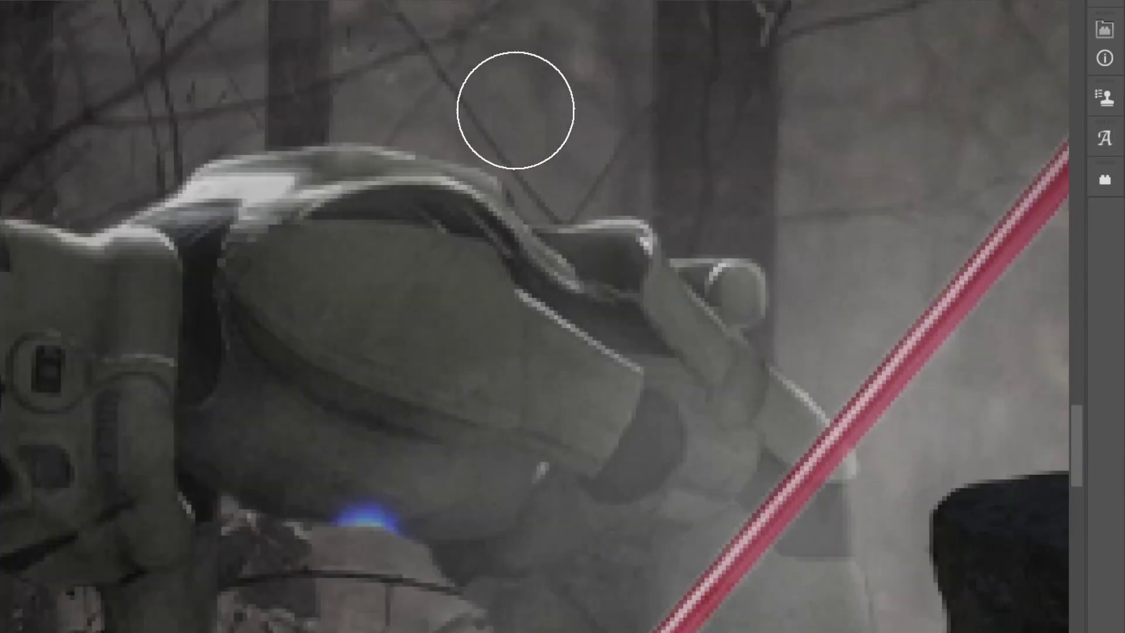
{"action": "left_click_drag", "start_coordinate": [527, 299], "coordinate": [611, 451]}
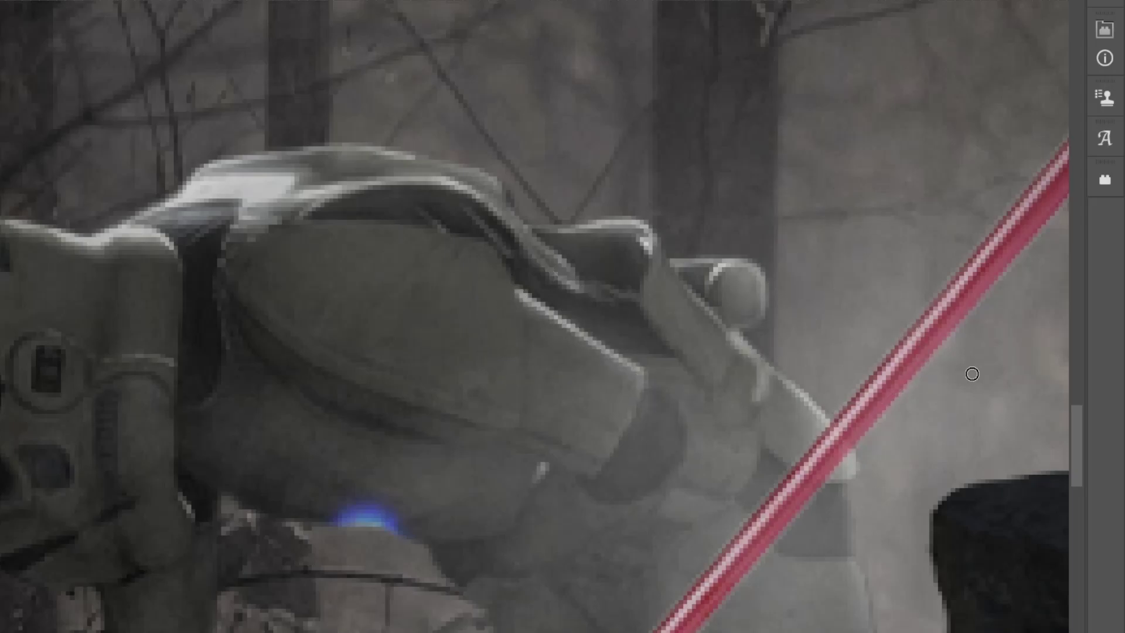
Copy an armour area near the blue glow to a new layer and move it over the glow.
{"action": "key", "text": "ctrl+0"}
{"action": "scroll", "coordinate": [972, 374], "scroll_direction": "up", "scroll_amount": 10}
{"action": "scroll", "coordinate": [961, 498], "scroll_direction": "down", "scroll_amount": 6}
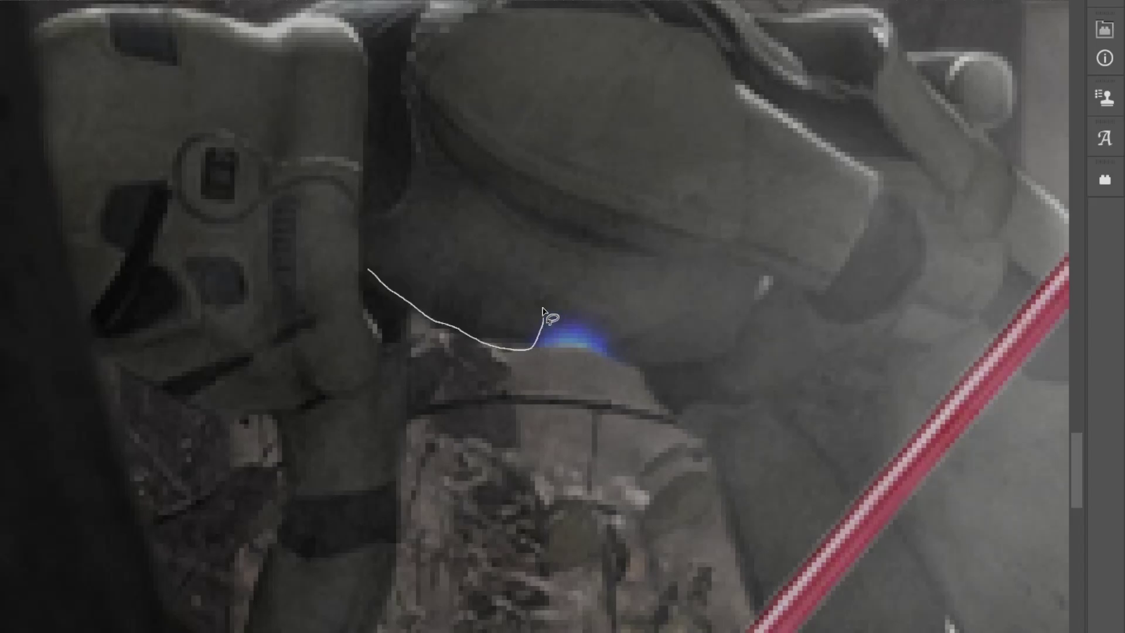
{"action": "left_click_drag", "start_coordinate": [542, 310], "coordinate": [476, 251]}
{"action": "right_click", "coordinate": [477, 251]}
{"action": "left_click", "coordinate": [527, 381]}
{"action": "left_click_drag", "start_coordinate": [555, 325], "coordinate": [573, 329]}
{"action": "key", "text": "Return"}
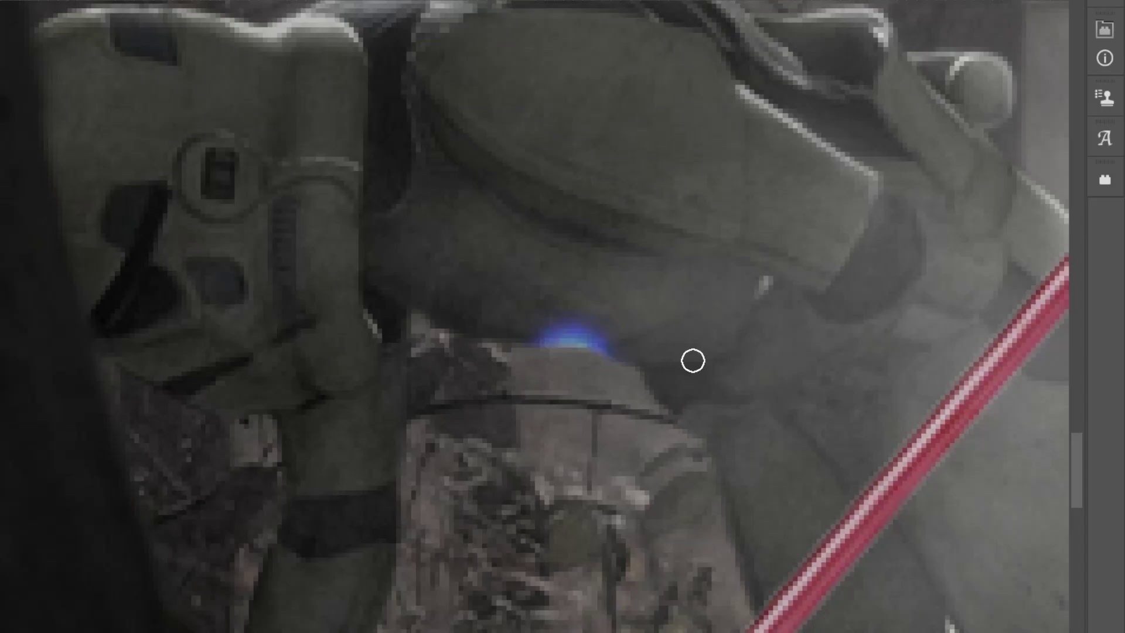
{"action": "left_click_drag", "start_coordinate": [540, 316], "coordinate": [410, 258]}
Warp the armour patch so it fits over the blue glow.
{"action": "key", "text": "ctrl+t"}
{"action": "left_click_drag", "start_coordinate": [460, 322], "coordinate": [543, 355]}
{"action": "right_click", "coordinate": [648, 328]}
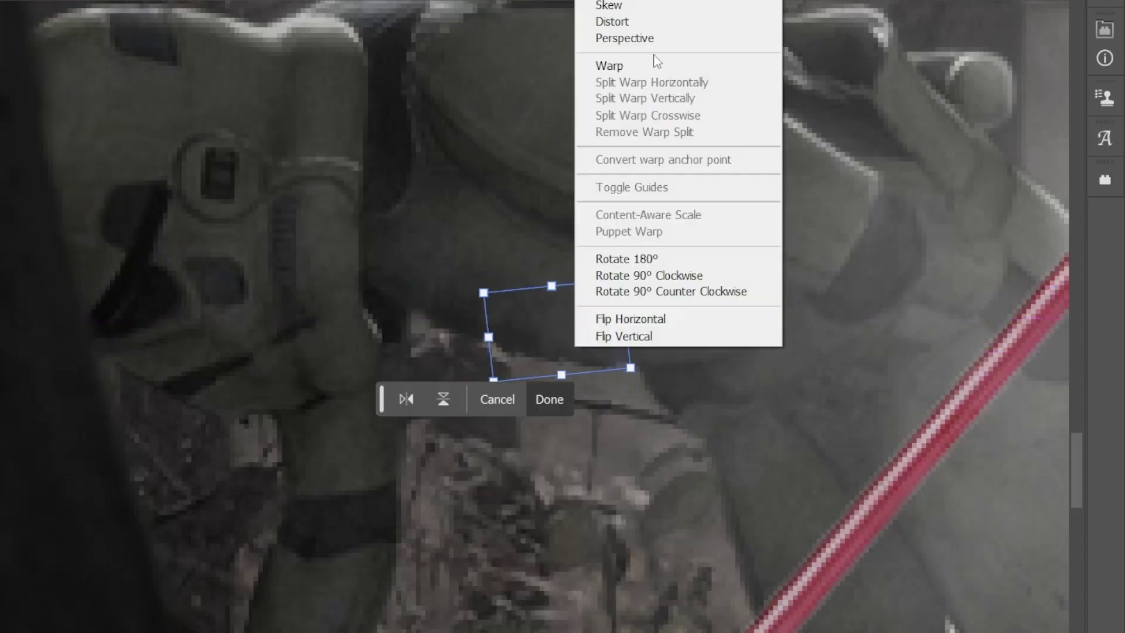
{"action": "left_click", "coordinate": [618, 60]}
{"action": "left_click_drag", "start_coordinate": [627, 376], "coordinate": [662, 372]}
{"action": "key", "text": "Return"}
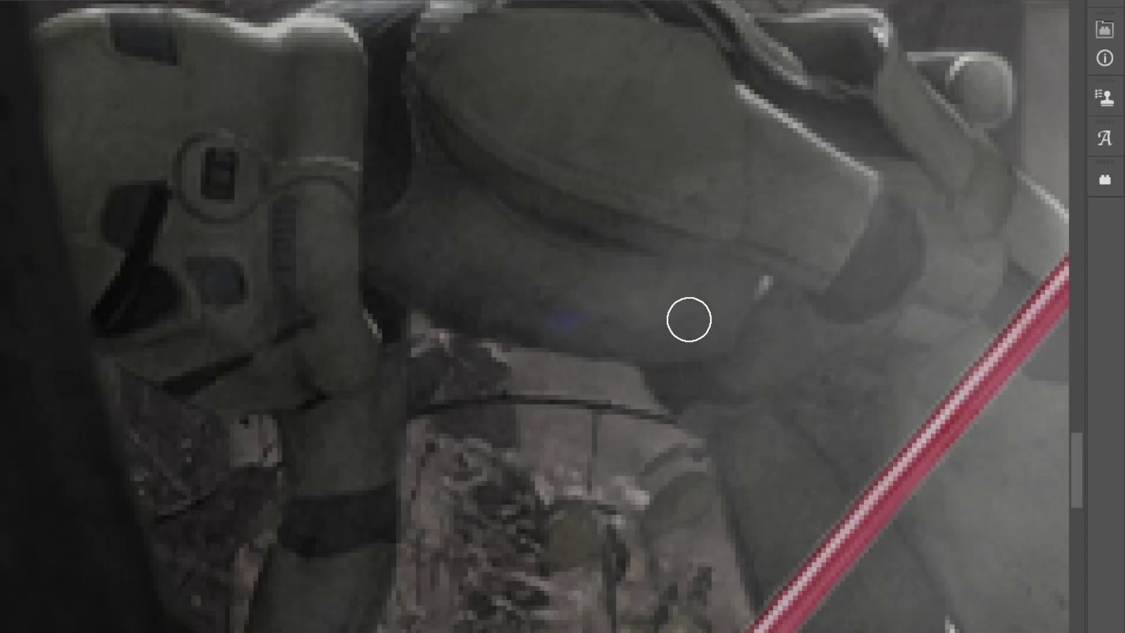
{"action": "scroll", "coordinate": [460, 350], "scroll_direction": "down", "scroll_amount": 5}
Try glowing strokes along the lightsaber blade, comparing it with and without glow.
{"action": "scroll", "coordinate": [586, 293], "scroll_direction": "up", "scroll_amount": 3}
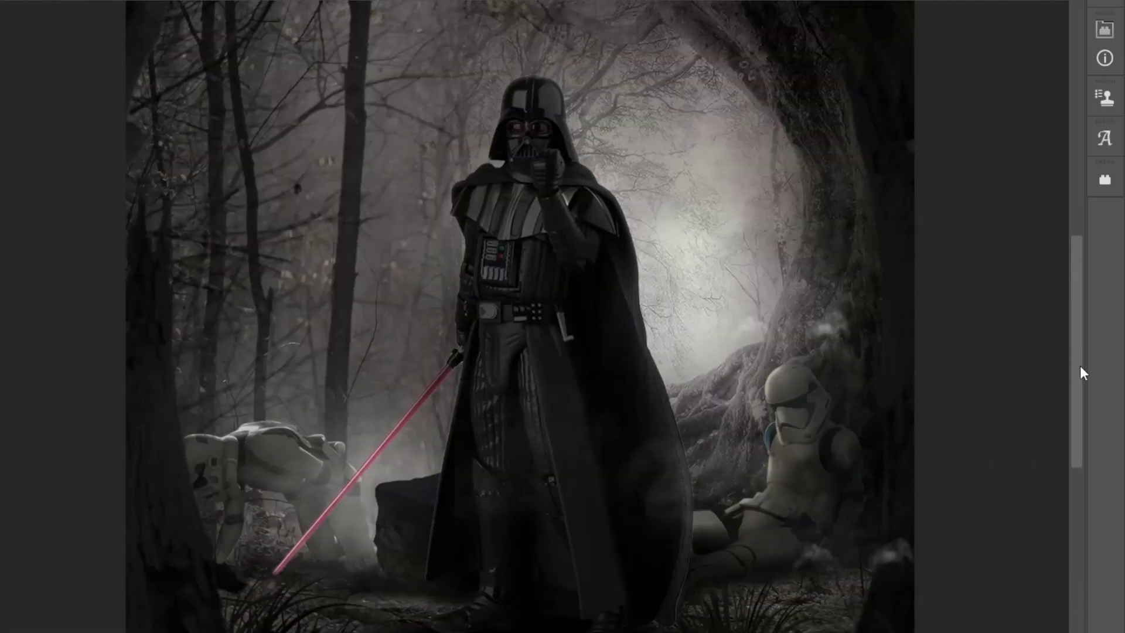
{"action": "key", "text": "ctrl+t"}
{"action": "key", "text": "Return"}
{"action": "key", "text": "Return"}
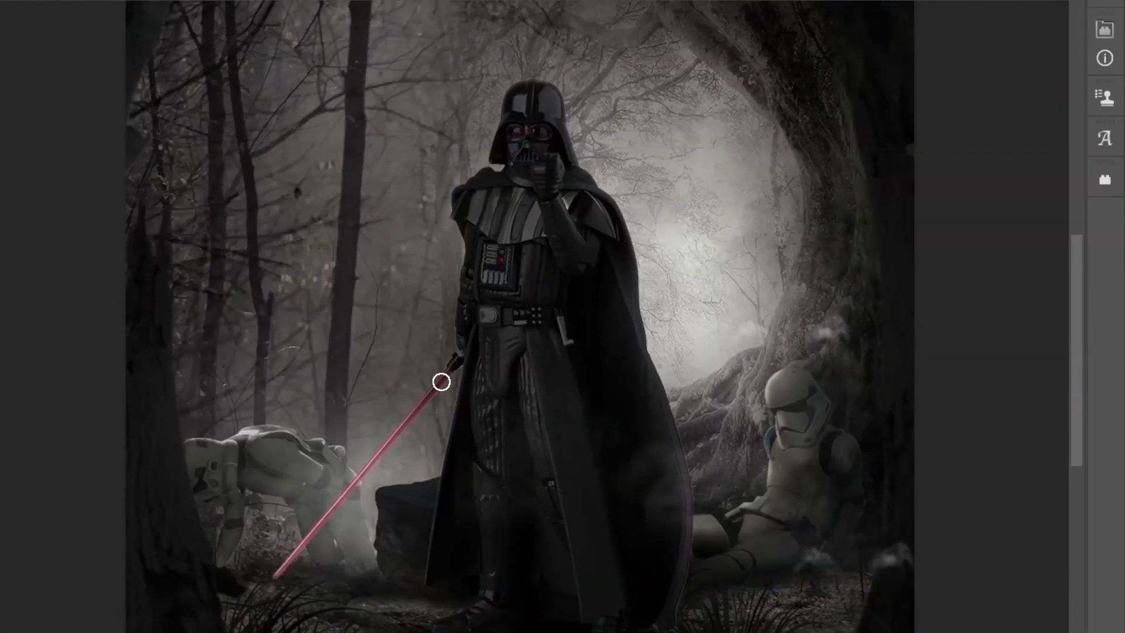
{"action": "left_click", "coordinate": [274, 580], "text": "shift"}
{"action": "key", "text": "ctrl+z"}
{"action": "key", "text": "ctrl+z"}
{"action": "key", "text": "ctrl+z"}
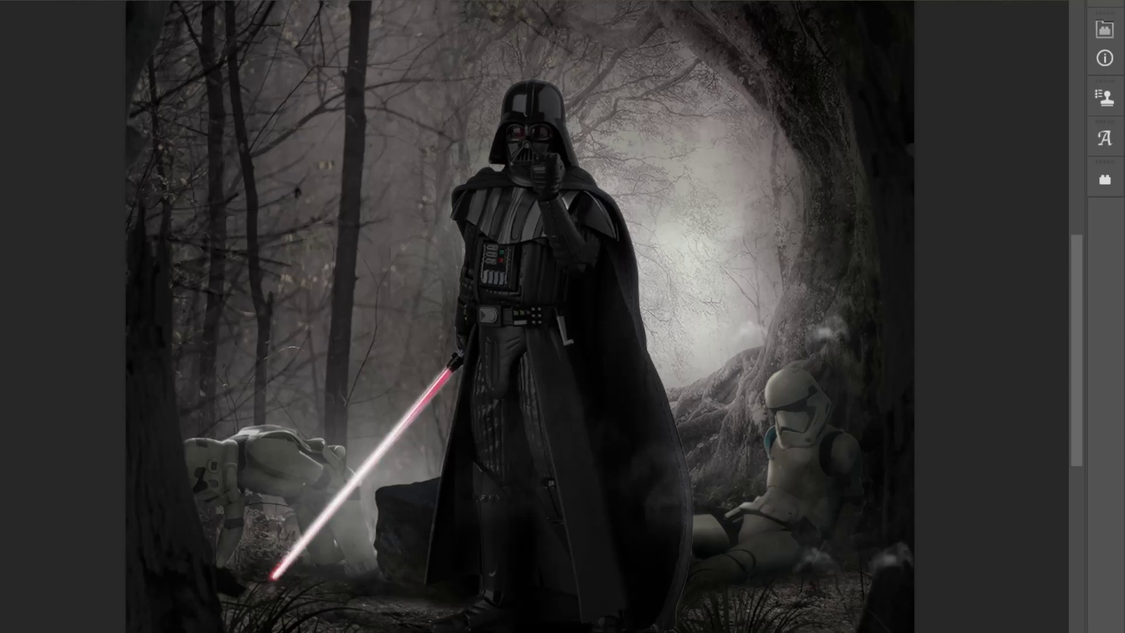
{"action": "key", "text": "ctrl+z"}
{"action": "key", "text": "ctrl+z"}
{"action": "key", "text": "ctrl+z"}
{"action": "key", "text": "ctrl+z"}
{"action": "key", "text": "ctrl+z"}
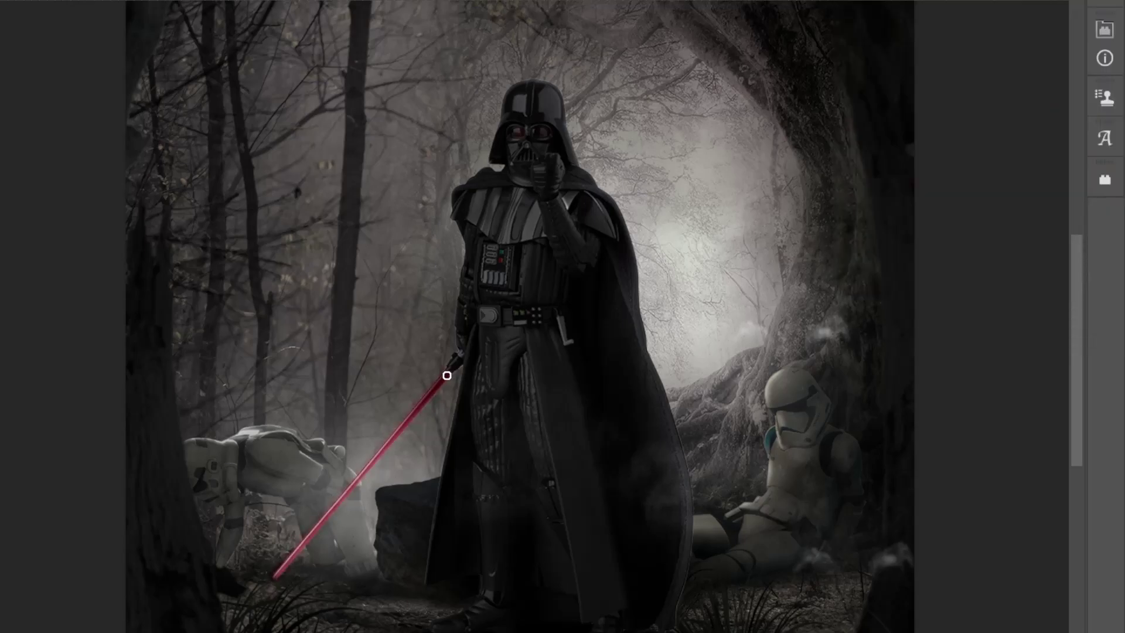
{"action": "left_click", "coordinate": [278, 576]}
{"action": "key", "text": "ctrl+z"}
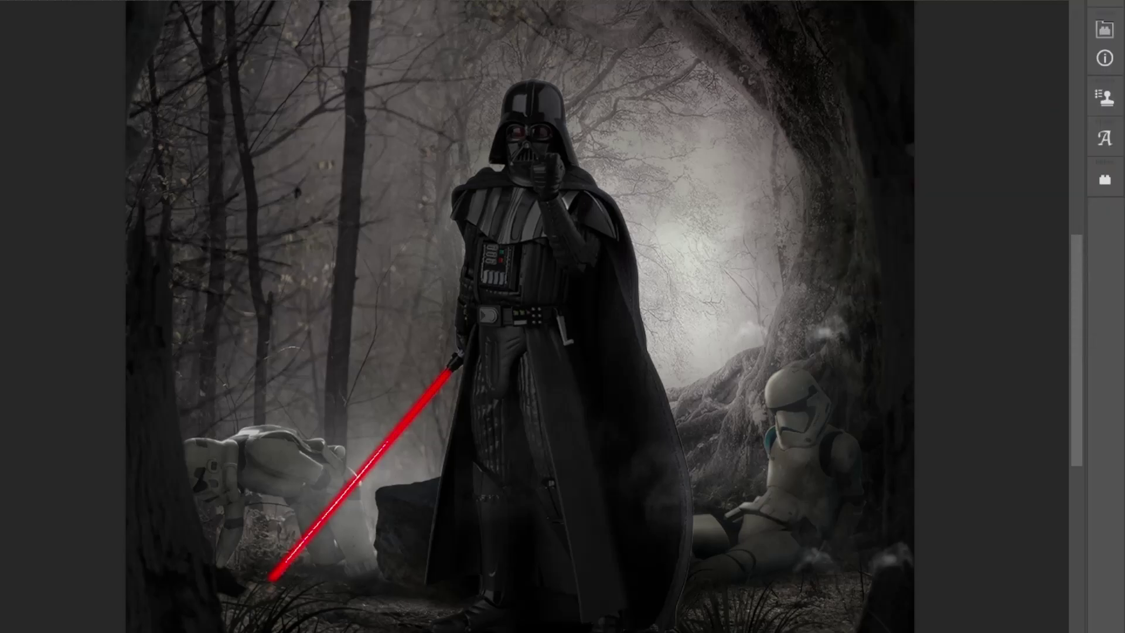
{"action": "key", "text": "ctrl+z"}
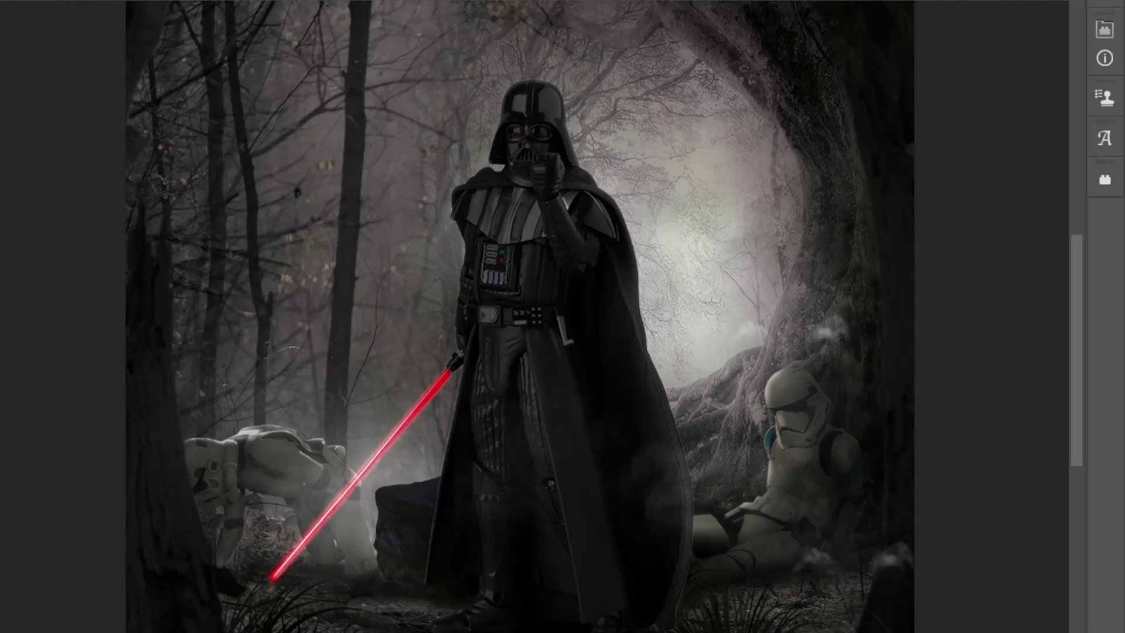
Paint the red blade glow, free-transform it, and add a thick bright red stroke.
{"action": "left_click", "coordinate": [443, 371]}
{"action": "left_click", "coordinate": [264, 581], "text": "shift"}
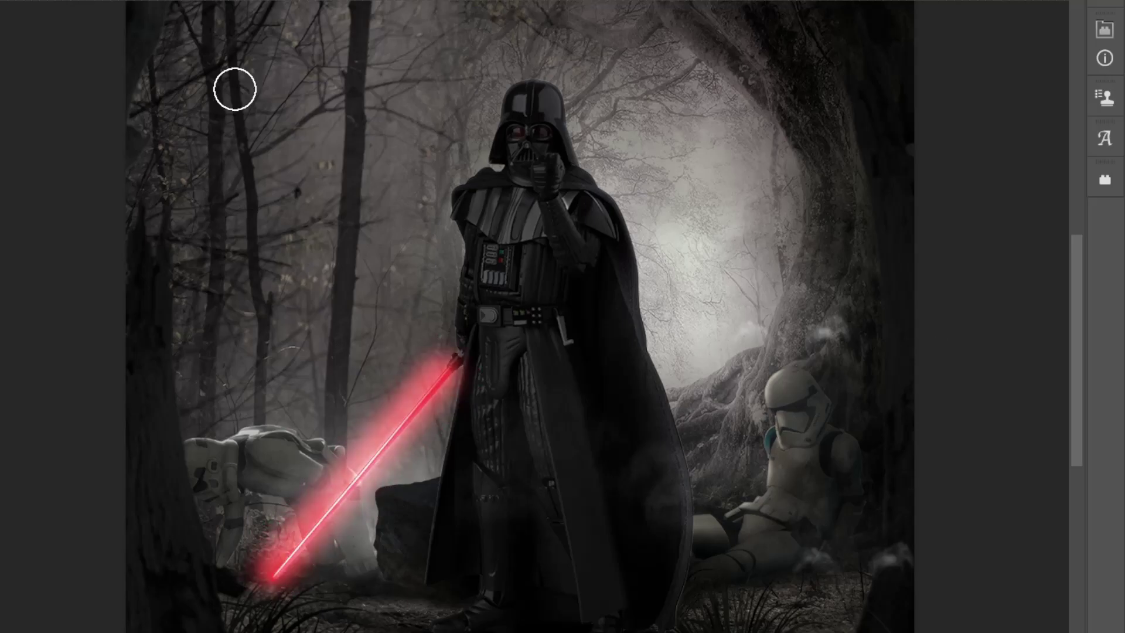
{"action": "key", "text": "ctrl+t"}
{"action": "key", "text": "Return"}
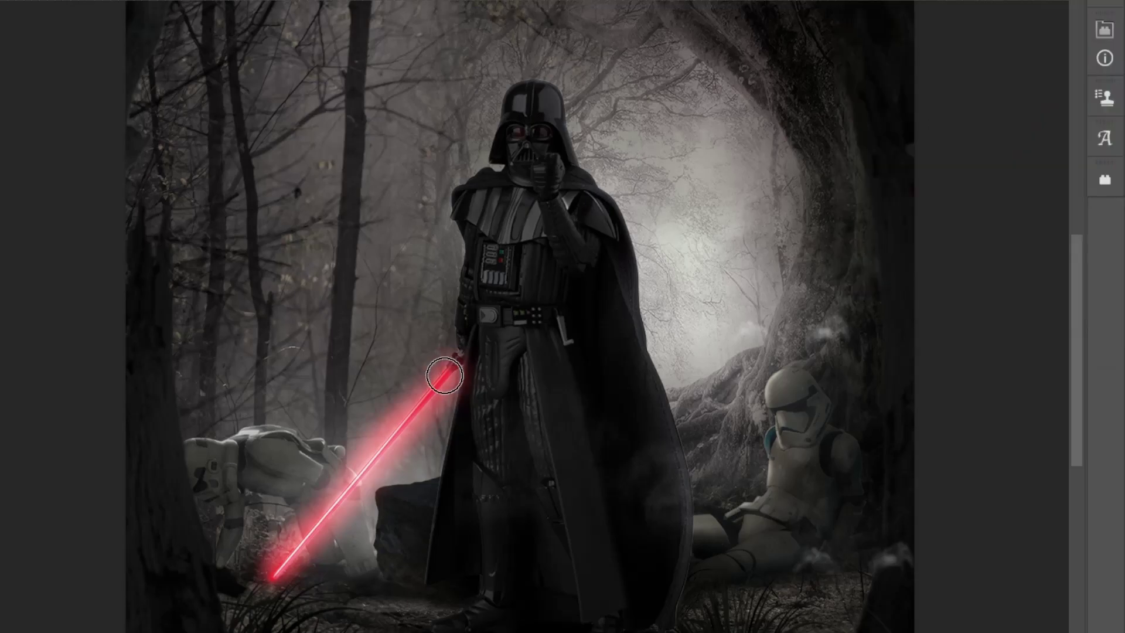
{"action": "left_click", "coordinate": [448, 370]}
{"action": "left_click", "coordinate": [272, 577], "text": "shift"}
Paint red light onto Vader's cloak, both stormtroopers and the crouching trooper's helmet edges.
{"action": "mouse_move", "coordinate": [546, 470]}
{"action": "left_mouse_down"}
{"action": "mouse_move", "coordinate": [346, 464]}
{"action": "mouse_move", "coordinate": [357, 519]}
{"action": "left_mouse_up"}
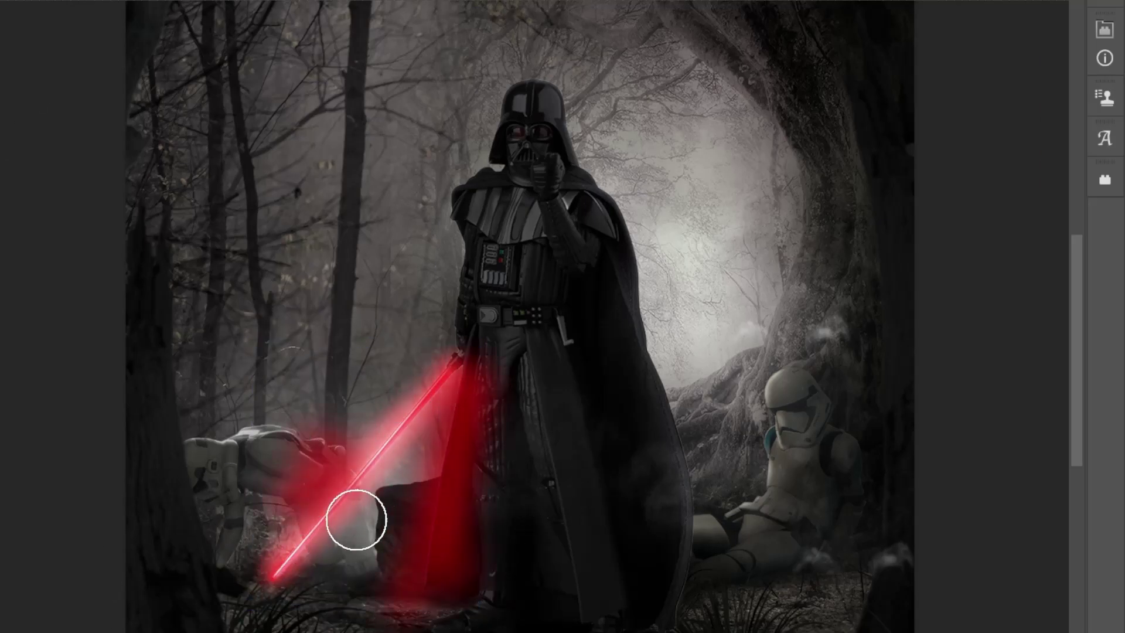
{"action": "left_click_drag", "start_coordinate": [703, 498], "coordinate": [731, 409]}
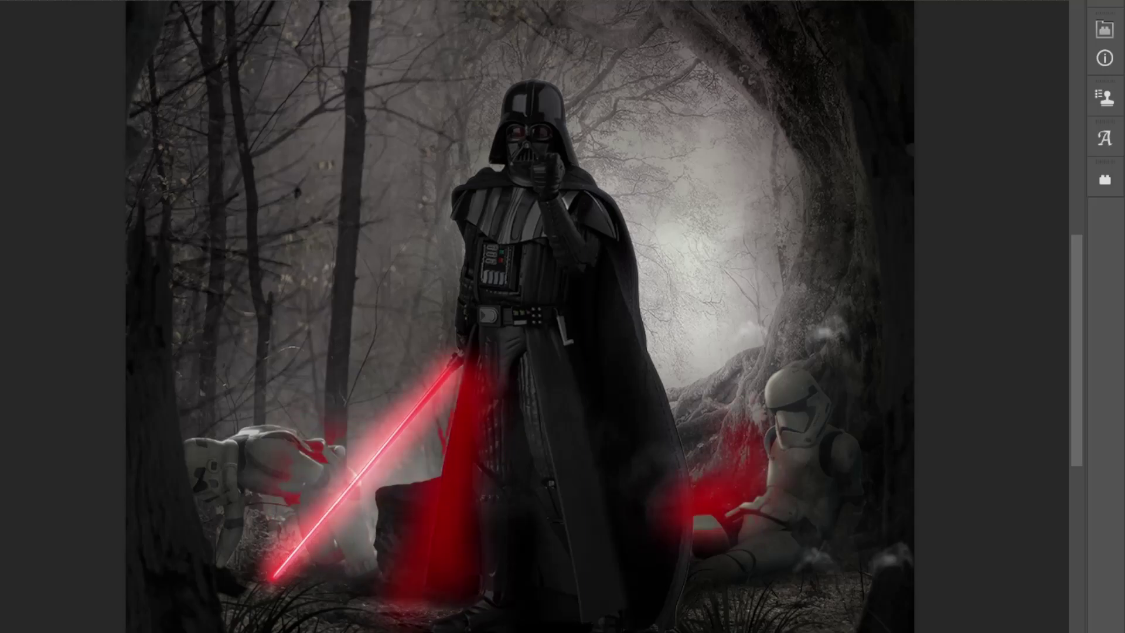
{"action": "scroll", "coordinate": [402, 427], "scroll_direction": "up", "scroll_amount": 3}
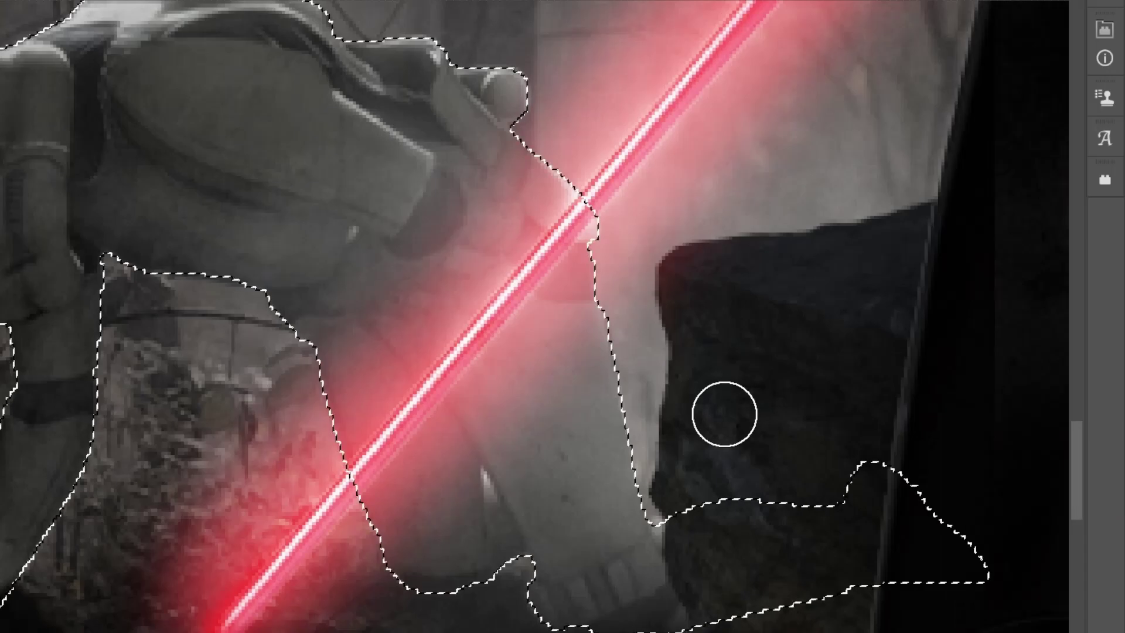
{"action": "left_click_drag", "start_coordinate": [516, 94], "coordinate": [439, 32]}
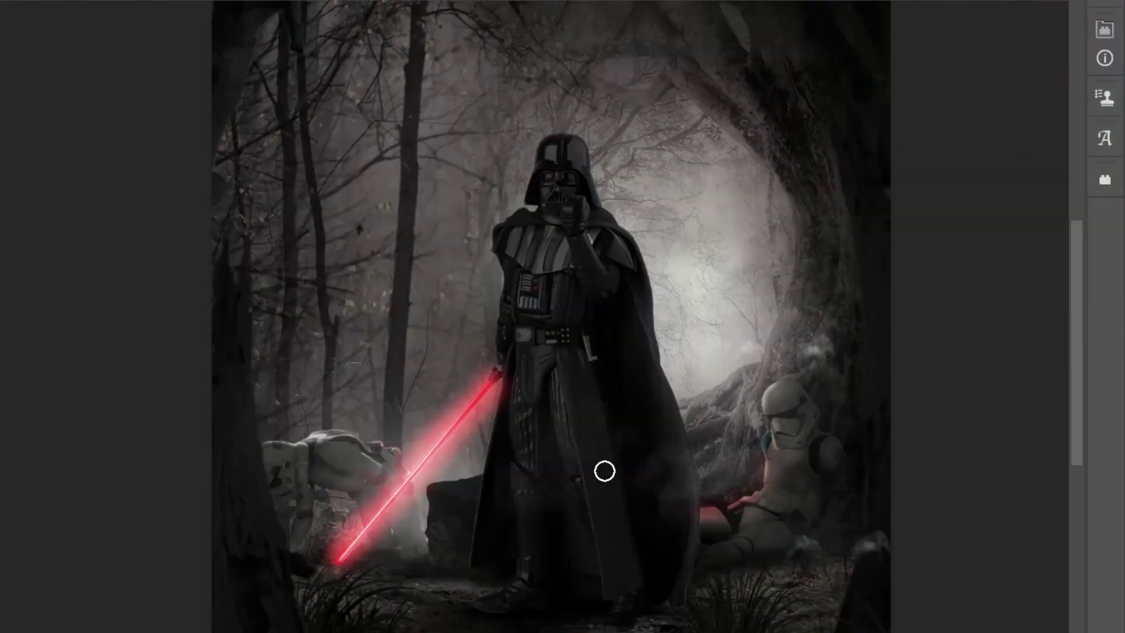
Paint red light along the image's left edge and bottom-right corner.
{"action": "right_click", "coordinate": [351, 600]}
{"action": "key", "text": "Escape"}
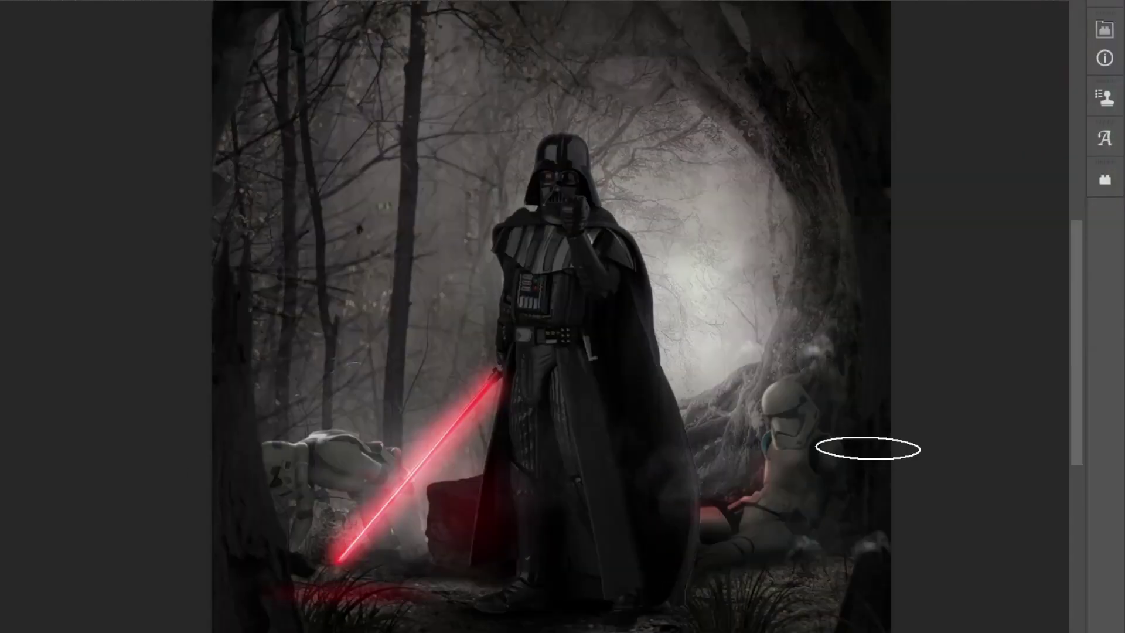
{"action": "right_click", "coordinate": [867, 448]}
{"action": "left_click_drag", "start_coordinate": [221, 381], "coordinate": [246, 621]}
{"action": "left_click_drag", "start_coordinate": [867, 544], "coordinate": [883, 623]}
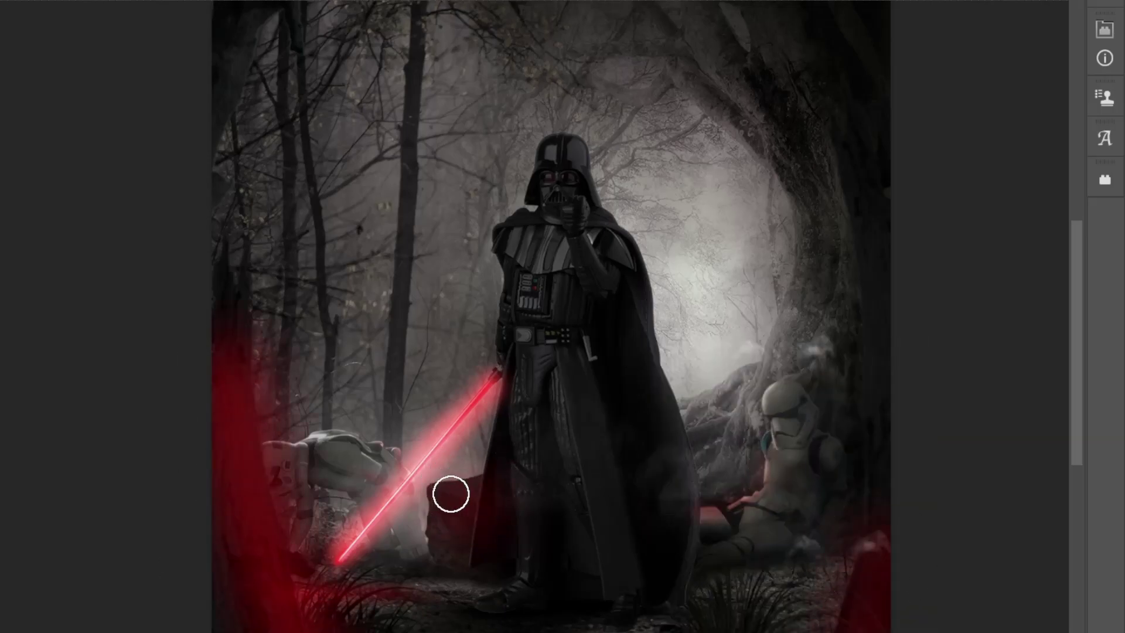
Add a vertical strip of red light left of Vader and compare with the mask overlay toggled.
{"action": "scroll", "coordinate": [707, 362], "scroll_direction": "up", "scroll_amount": 5}
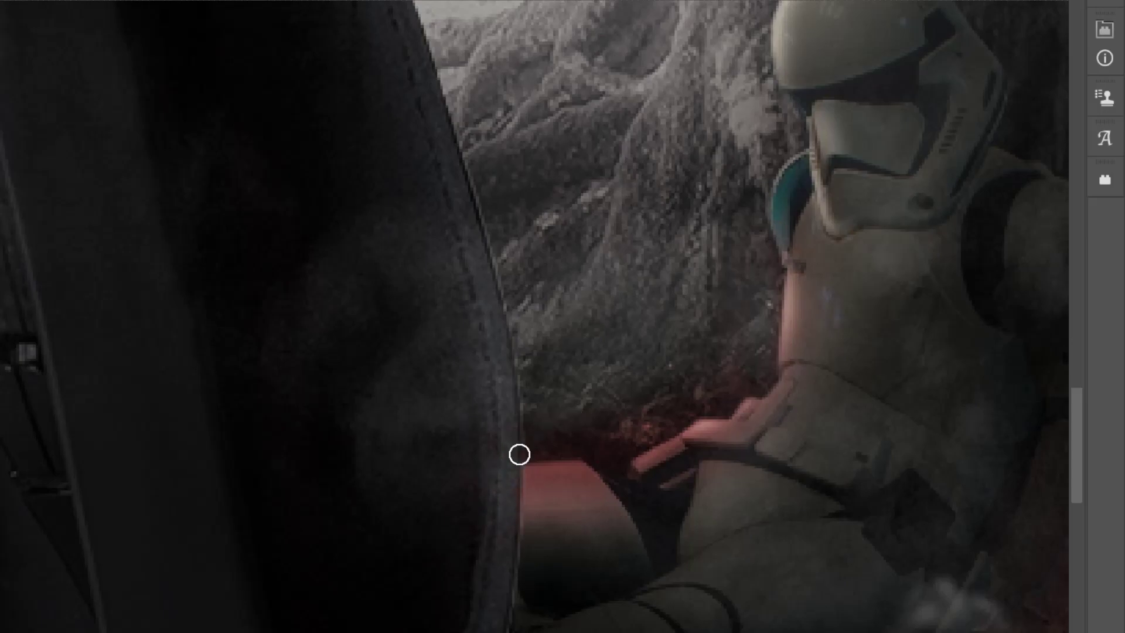
{"action": "key", "text": "ctrl+0"}
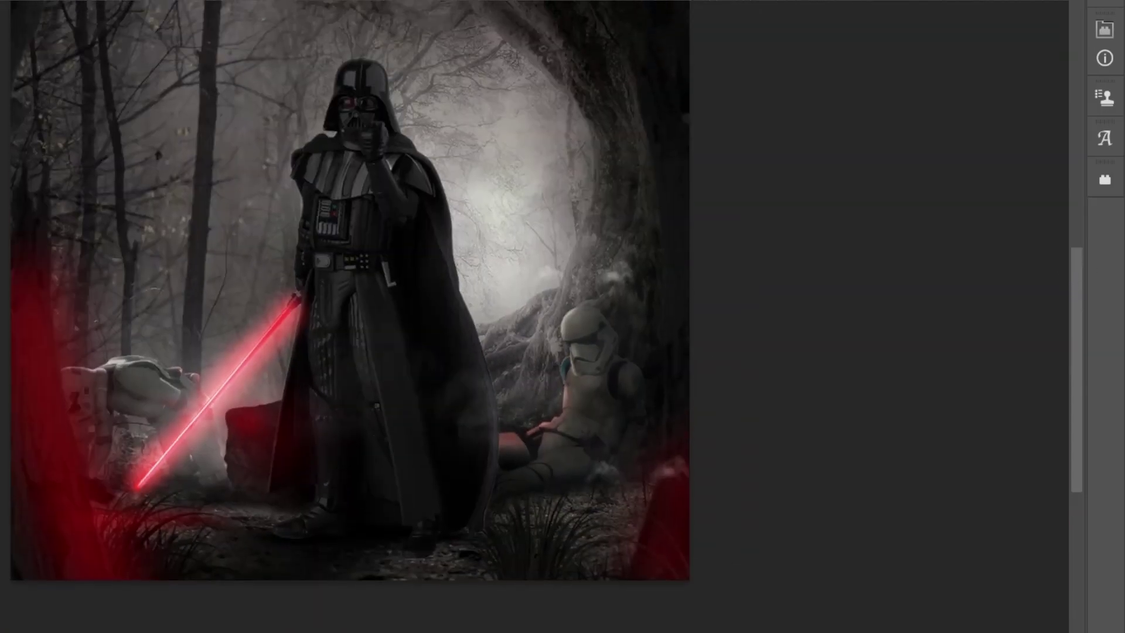
{"action": "left_click_drag", "start_coordinate": [218, 202], "coordinate": [207, 399]}
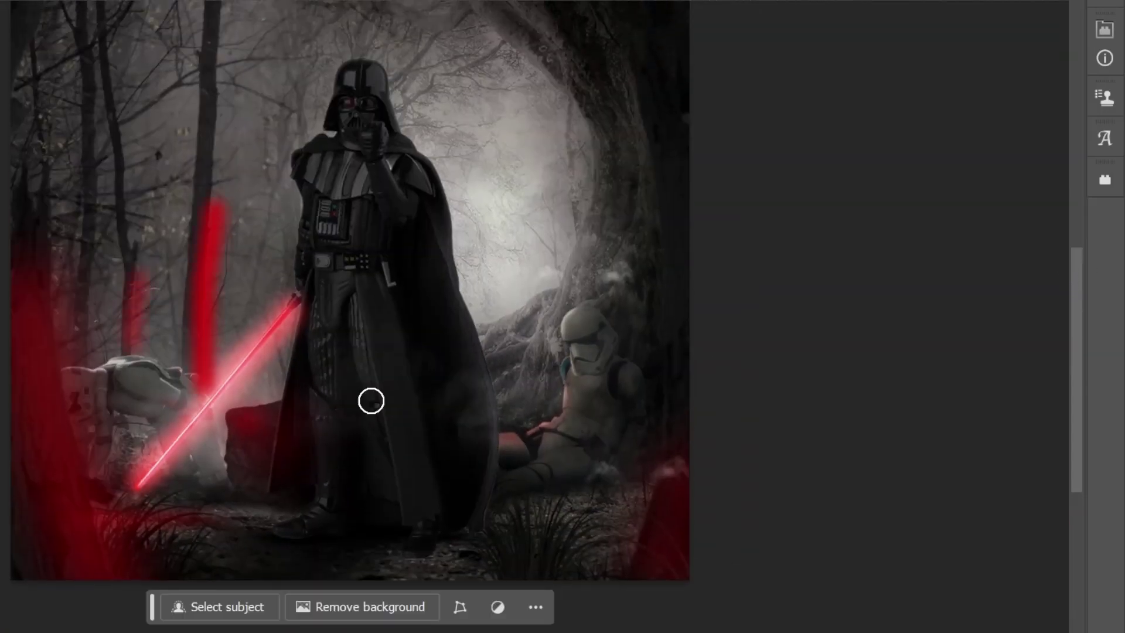
{"action": "key", "text": "backslash"}
{"action": "key", "text": "backslash"}
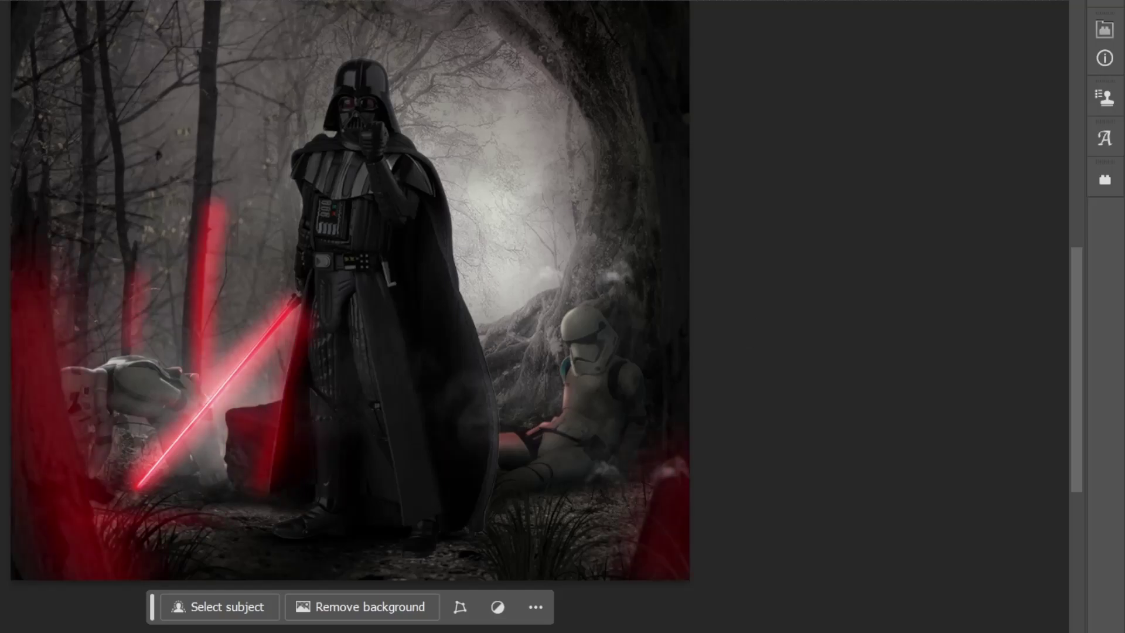
{"action": "key", "text": "backslash"}
{"action": "key", "text": "backslash"}
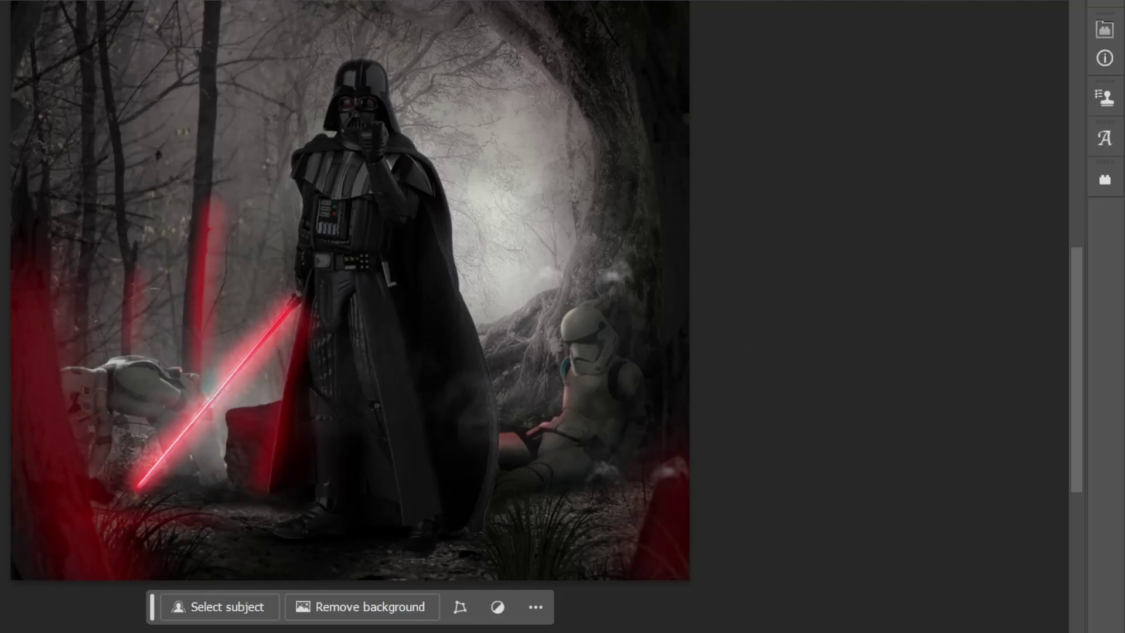
{"action": "key", "text": "backslash"}
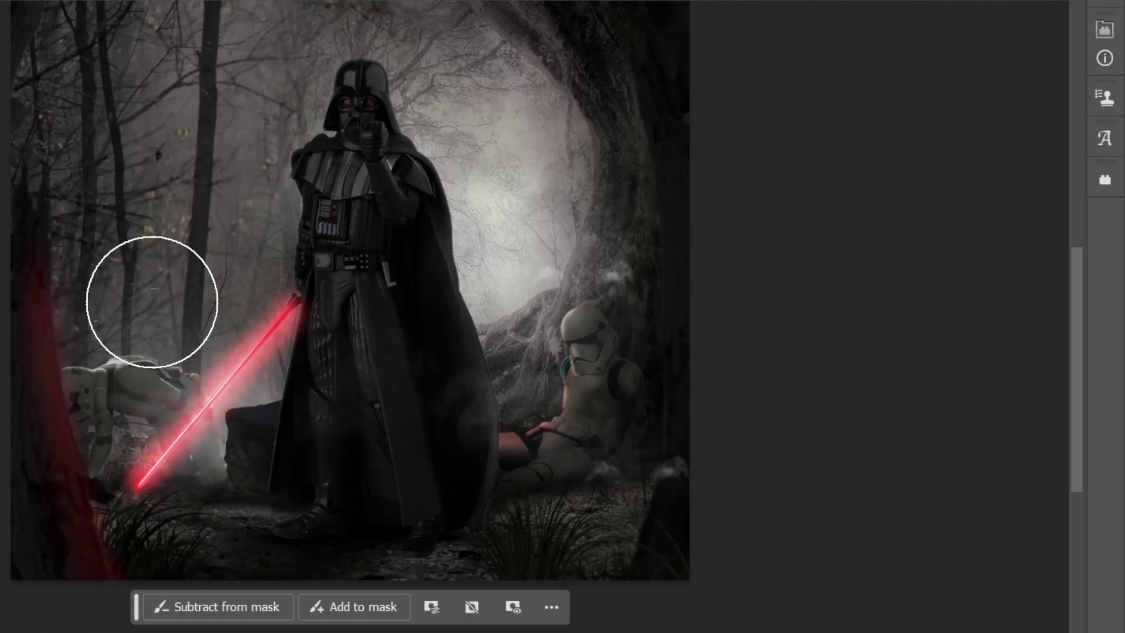
With a smaller brush, mask the red rim light off the rock's top edge.
{"action": "key", "text": "bracketleft"}
{"action": "key", "text": "bracketleft"}
{"action": "key", "text": "bracketleft"}
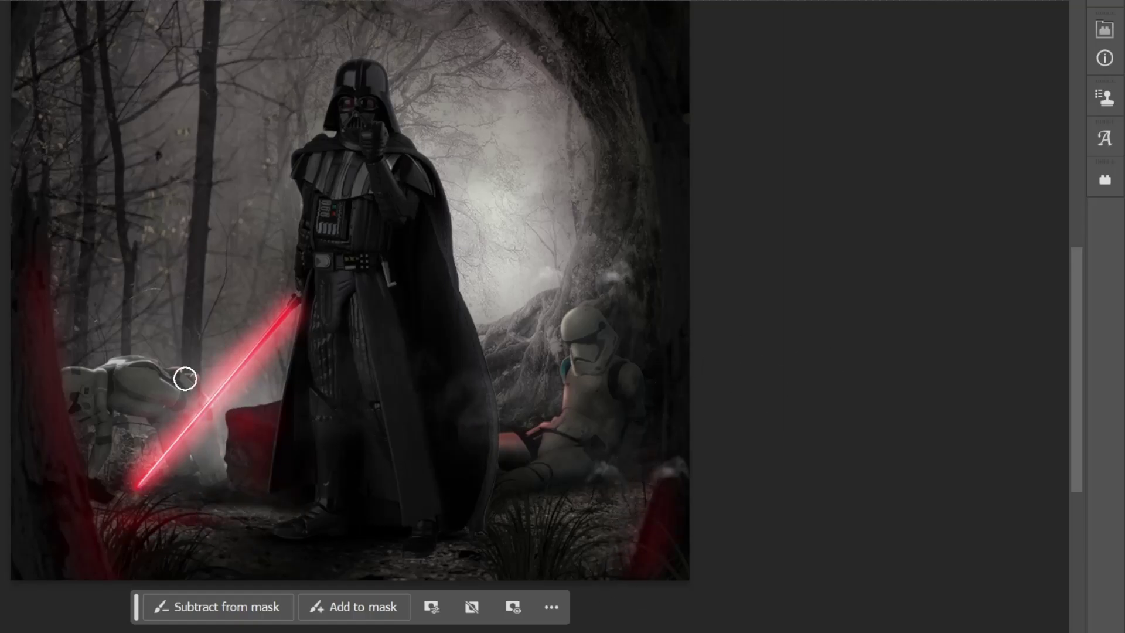
{"action": "scroll", "coordinate": [279, 477], "scroll_direction": "up", "scroll_amount": 5}
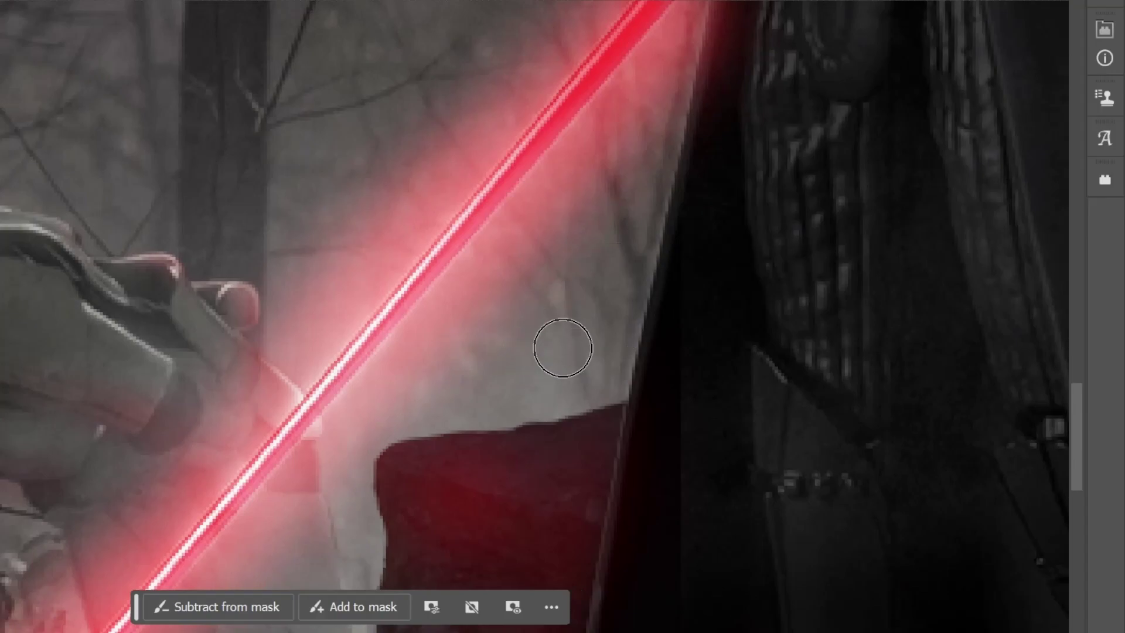
{"action": "scroll", "coordinate": [347, 437], "scroll_direction": "up", "scroll_amount": 2}
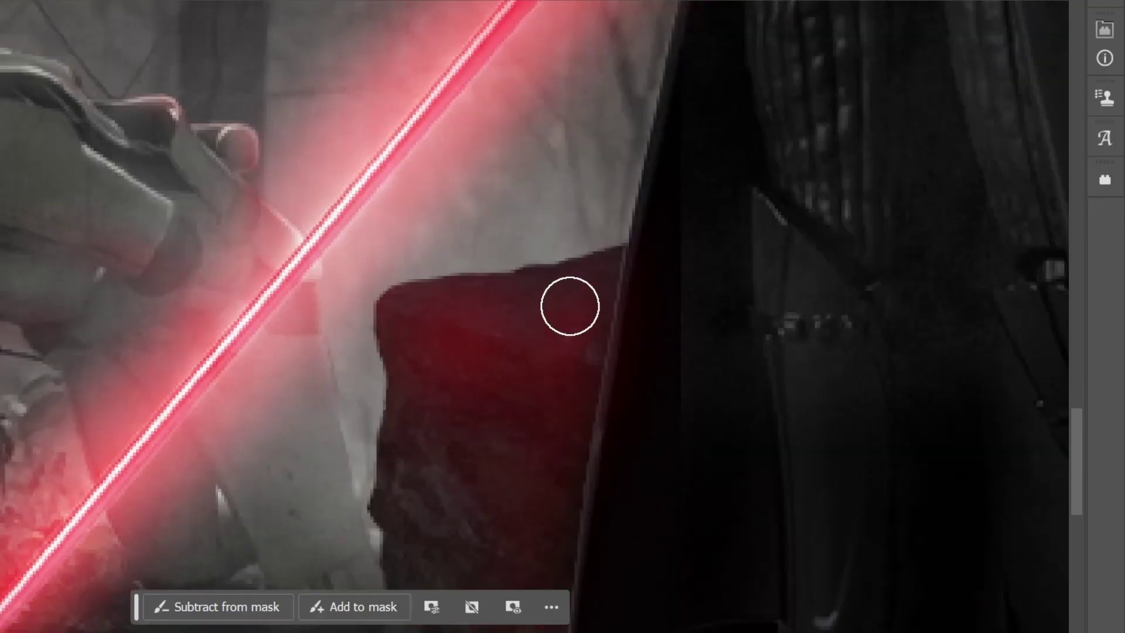
{"action": "left_click_drag", "start_coordinate": [632, 256], "coordinate": [415, 293]}
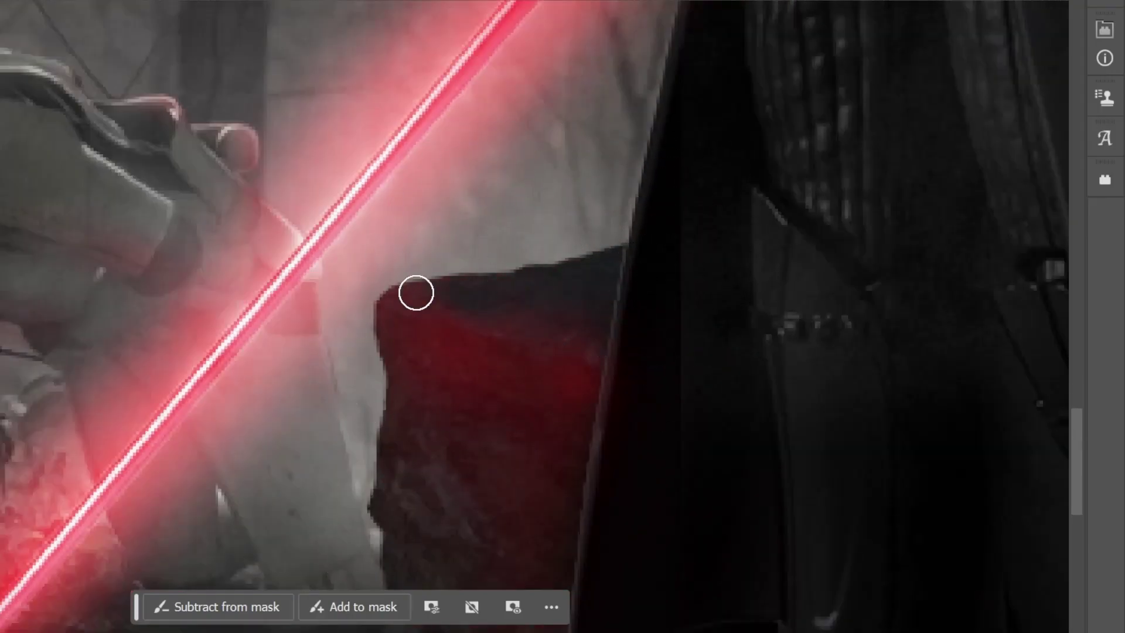
Resize the brush while zooming along Vader's cloak edge to refine the rim-light mask.
{"action": "key", "text": "bracketright"}
{"action": "key", "text": "bracketright"}
{"action": "key", "text": "bracketright"}
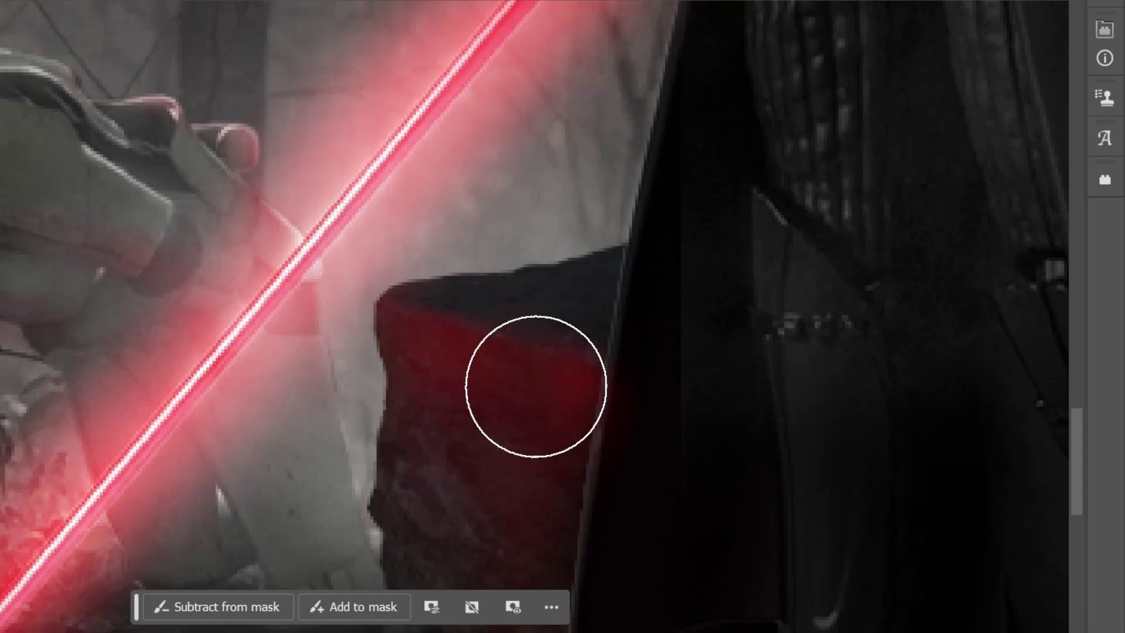
{"action": "scroll", "coordinate": [107, 304], "scroll_direction": "down", "scroll_amount": 5}
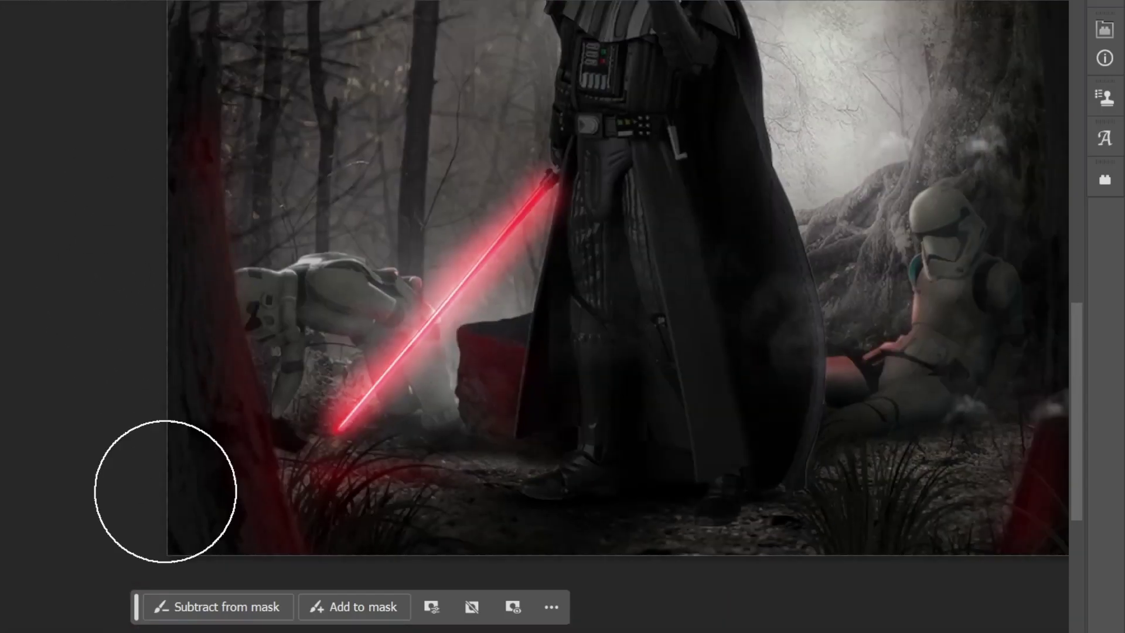
{"action": "scroll", "coordinate": [585, 292], "scroll_direction": "right", "scroll_amount": 3}
{"action": "scroll", "coordinate": [276, 346], "scroll_direction": "up", "scroll_amount": 5}
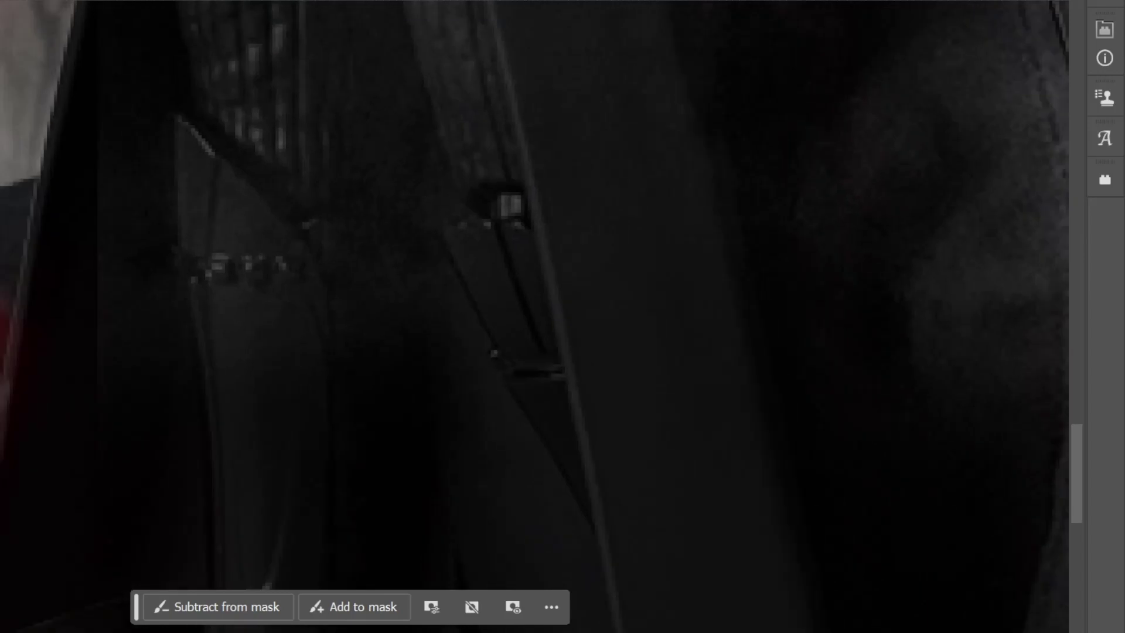
{"action": "key", "text": "bracketleft"}
{"action": "key", "text": "bracketleft"}
{"action": "key", "text": "bracketleft"}
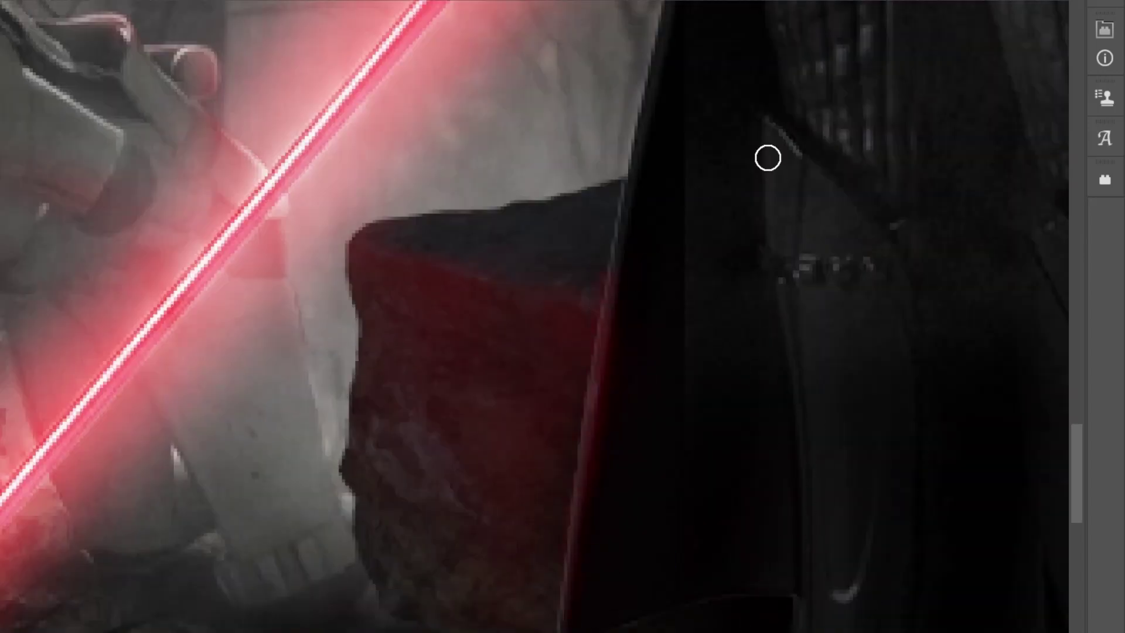
{"action": "key", "text": "bracketright"}
{"action": "key", "text": "bracketright"}
{"action": "key", "text": "bracketright"}
{"action": "scroll", "coordinate": [811, 226], "scroll_direction": "up", "scroll_amount": 5}
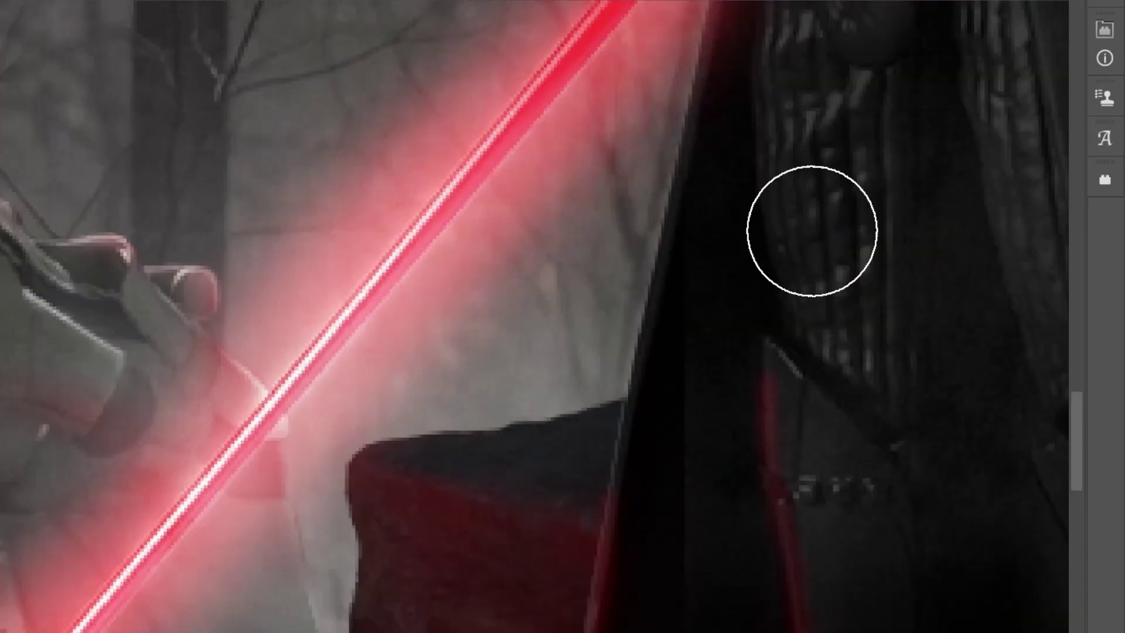
{"action": "scroll", "coordinate": [812, 226], "scroll_direction": "up", "scroll_amount": 5}
{"action": "scroll", "coordinate": [522, 75], "scroll_direction": "down", "scroll_amount": 5}
{"action": "scroll", "coordinate": [482, 143], "scroll_direction": "up", "scroll_amount": 5}
{"action": "scroll", "coordinate": [594, 406], "scroll_direction": "up", "scroll_amount": 5}
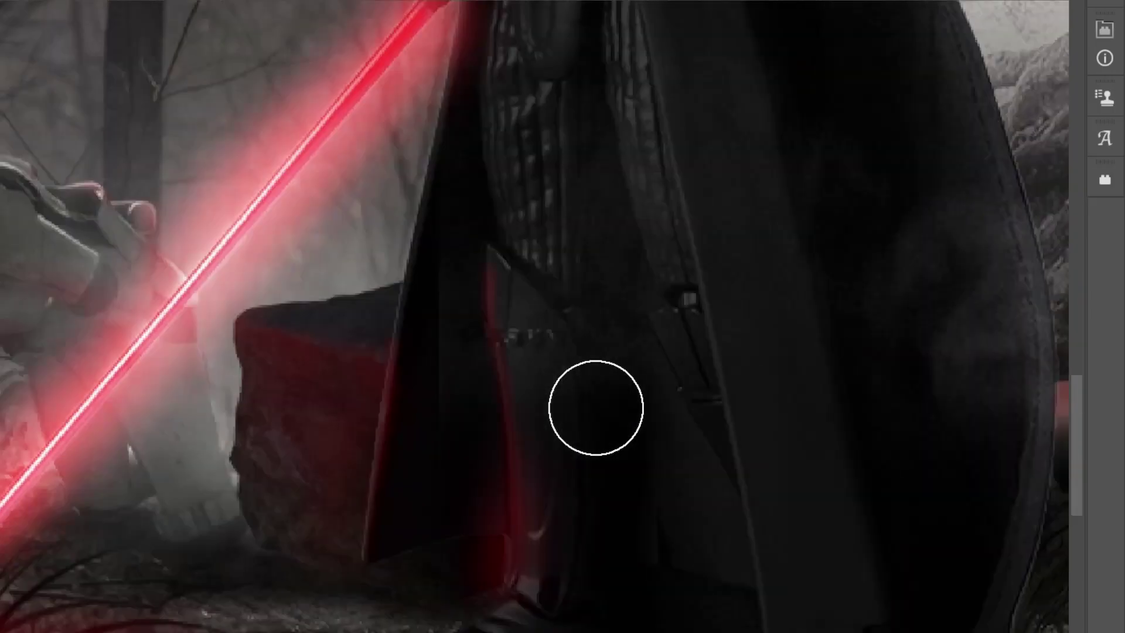
{"action": "scroll", "coordinate": [633, 421], "scroll_direction": "down", "scroll_amount": 2}
{"action": "key", "text": "bracketleft"}
{"action": "key", "text": "bracketleft"}
{"action": "key", "text": "bracketleft"}
{"action": "scroll", "coordinate": [484, 121], "scroll_direction": "up", "scroll_amount": 2}
{"action": "scroll", "coordinate": [446, 222], "scroll_direction": "up", "scroll_amount": 5}
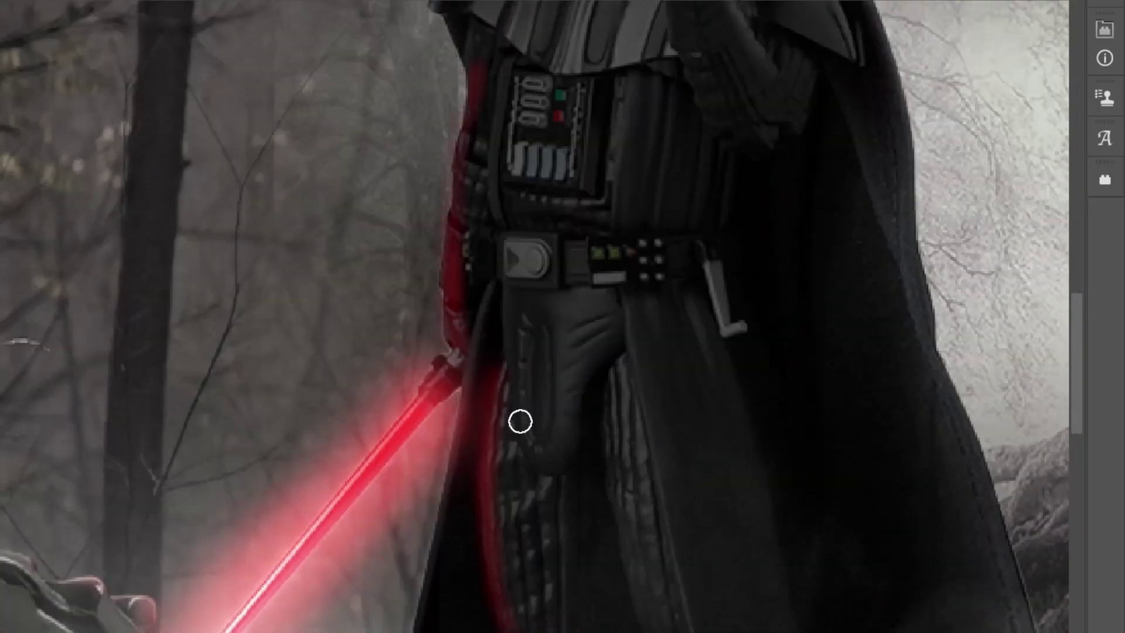
{"action": "scroll", "coordinate": [477, 253], "scroll_direction": "down", "scroll_amount": 5}
{"action": "scroll", "coordinate": [469, 121], "scroll_direction": "up", "scroll_amount": 5}
{"action": "scroll", "coordinate": [464, 130], "scroll_direction": "down", "scroll_amount": 3}
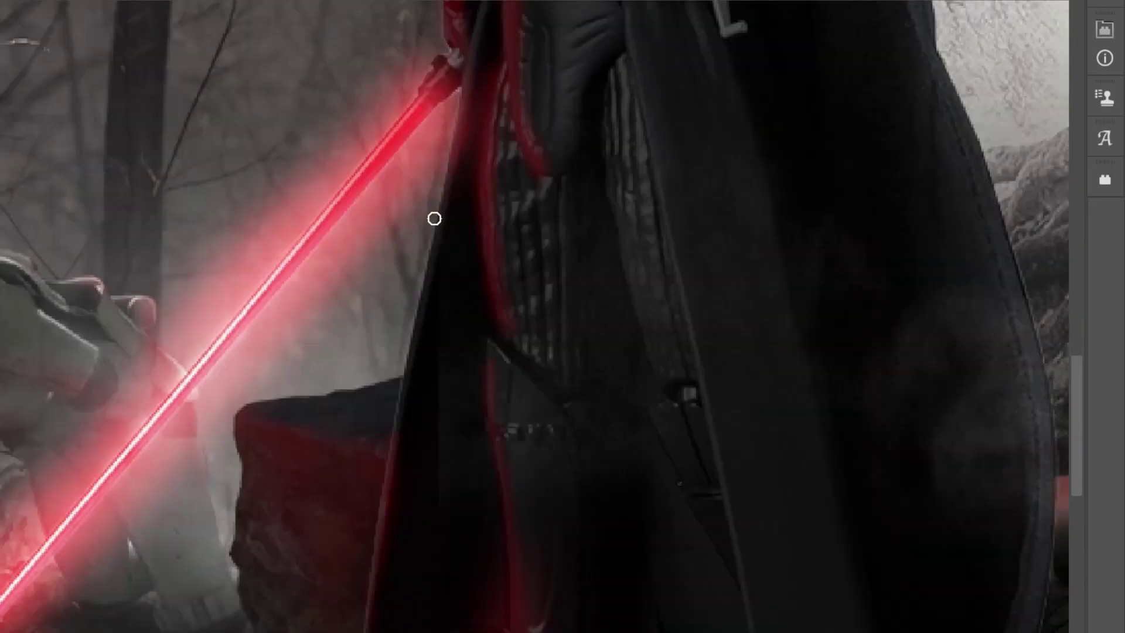
{"action": "scroll", "coordinate": [552, 346], "scroll_direction": "down", "scroll_amount": 4}
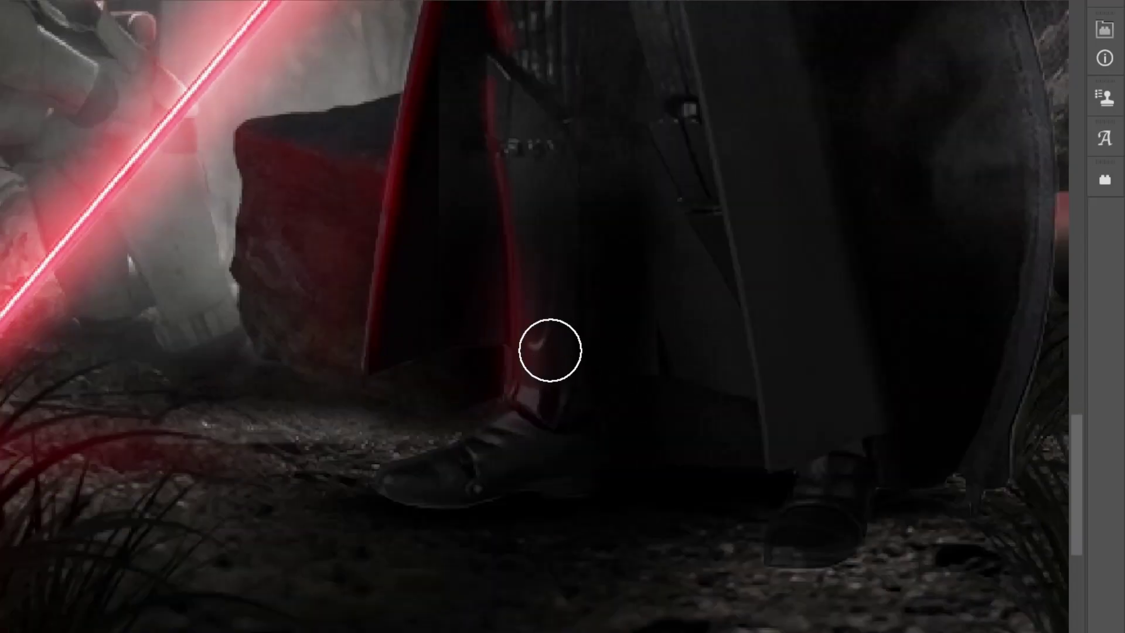
{"action": "scroll", "coordinate": [447, 251], "scroll_direction": "up", "scroll_amount": 3}
{"action": "scroll", "coordinate": [562, 183], "scroll_direction": "up", "scroll_amount": 3}
{"action": "scroll", "coordinate": [530, 351], "scroll_direction": "up", "scroll_amount": 3}
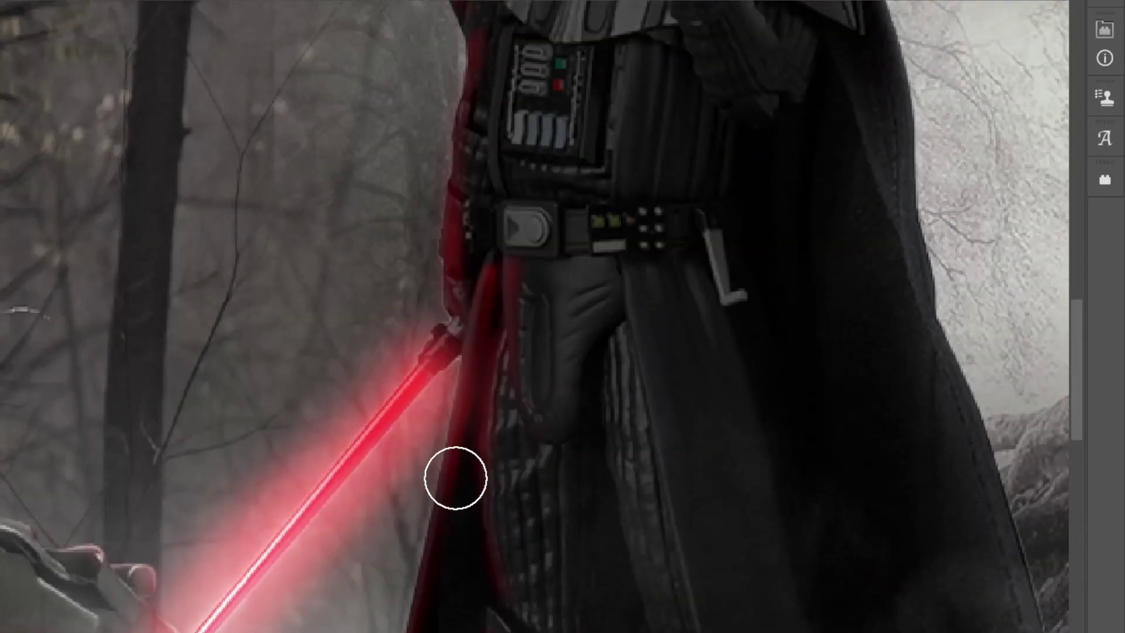
{"action": "scroll", "coordinate": [516, 277], "scroll_direction": "up", "scroll_amount": 1}
{"action": "scroll", "coordinate": [515, 171], "scroll_direction": "down", "scroll_amount": 4}
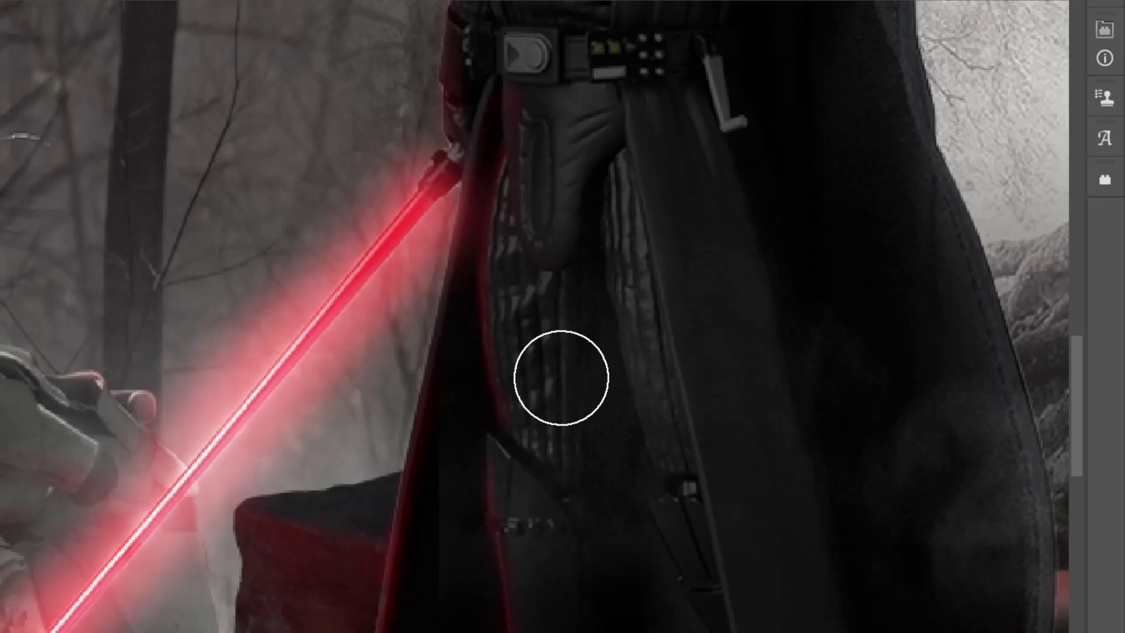
{"action": "scroll", "coordinate": [565, 175], "scroll_direction": "down", "scroll_amount": 4}
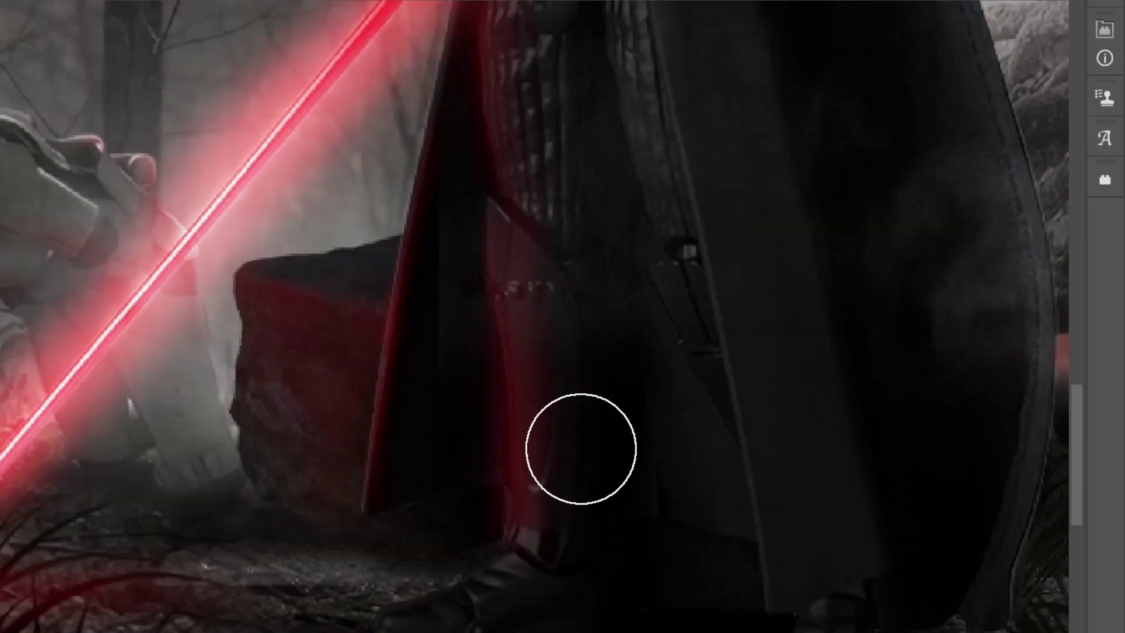
{"action": "scroll", "coordinate": [454, 483], "scroll_direction": "up", "scroll_amount": 2}
{"action": "scroll", "coordinate": [578, 192], "scroll_direction": "up", "scroll_amount": 2}
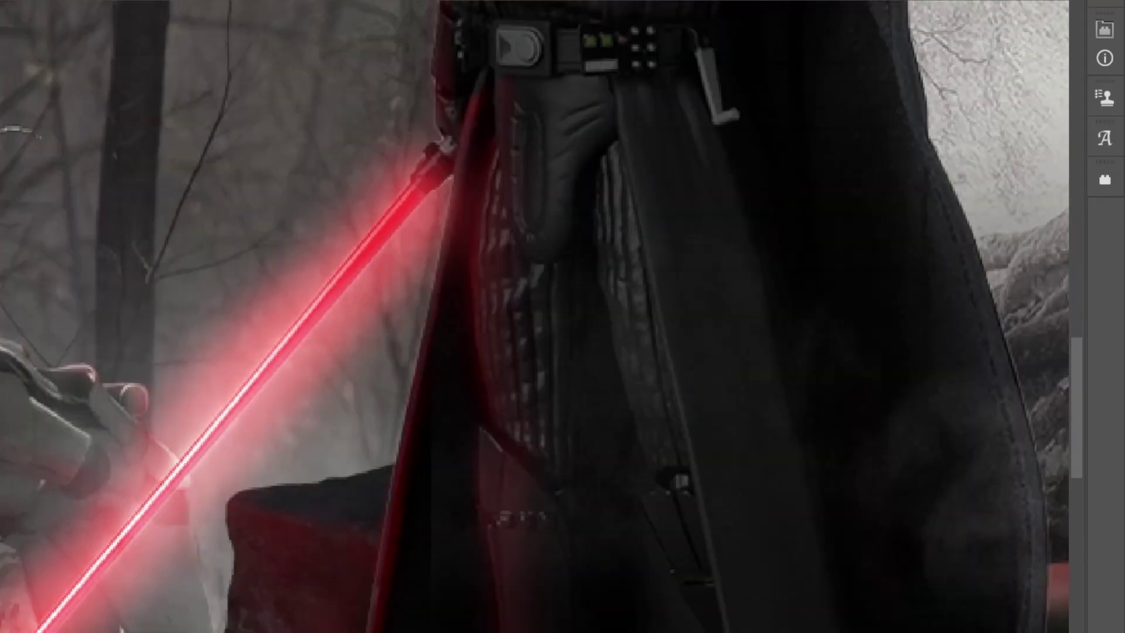
Paint soft red glow onto Vader's belt buckle, robe, chest and right arm.
{"action": "key", "text": "ctrl+0"}
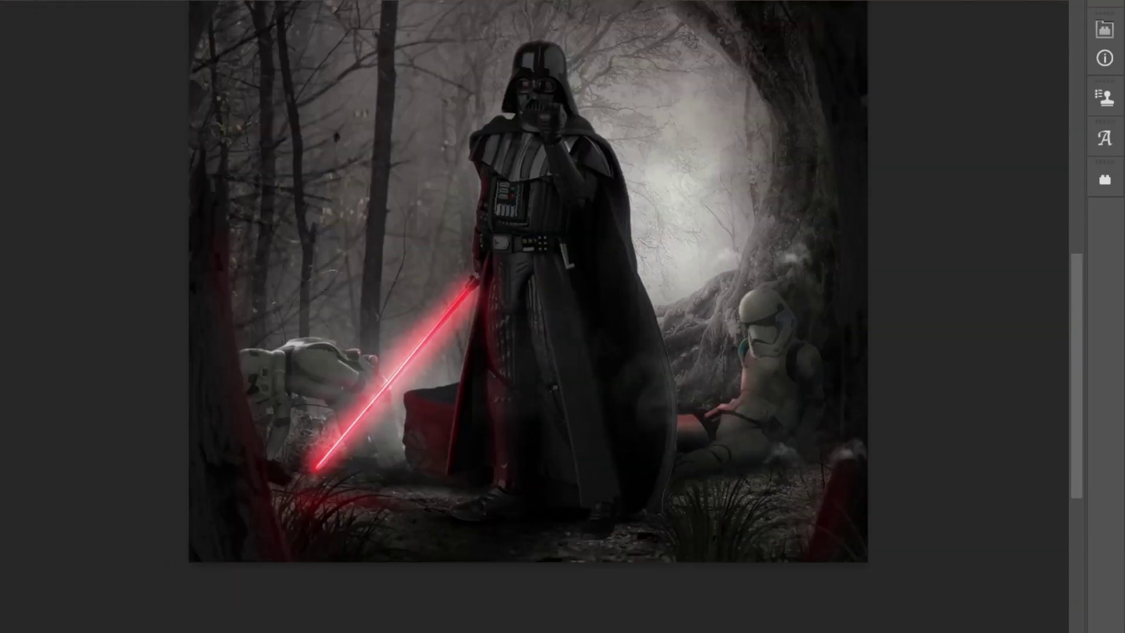
{"action": "scroll", "coordinate": [492, 181], "scroll_direction": "up", "scroll_amount": 3}
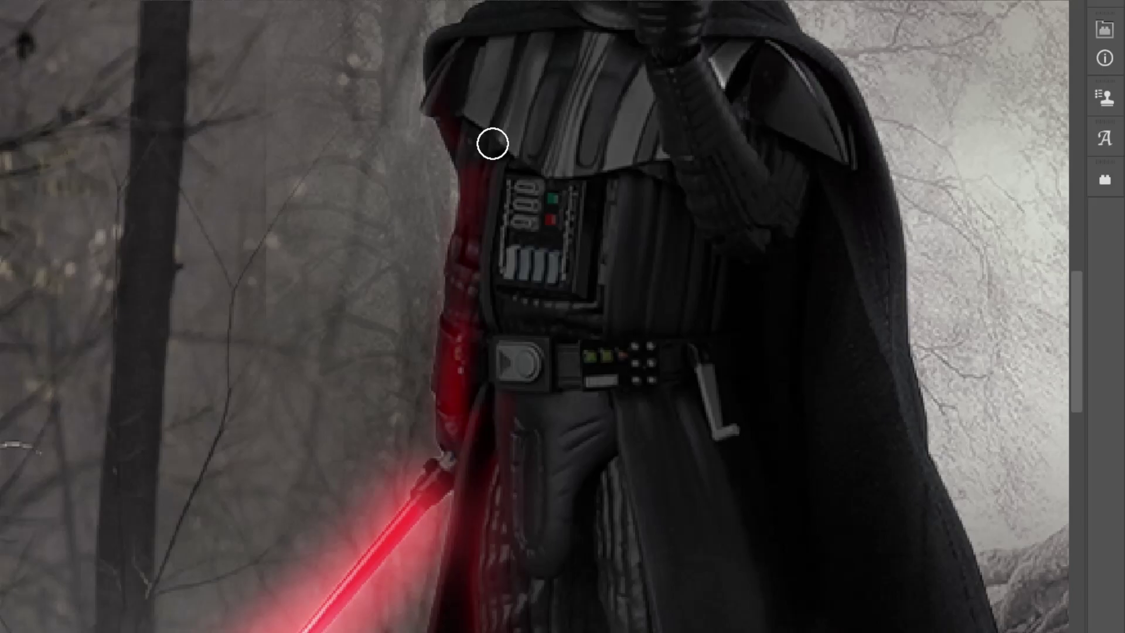
{"action": "key", "text": "bracketright"}
{"action": "key", "text": "bracketright"}
{"action": "key", "text": "bracketright"}
{"action": "left_click_drag", "start_coordinate": [513, 354], "coordinate": [553, 431]}
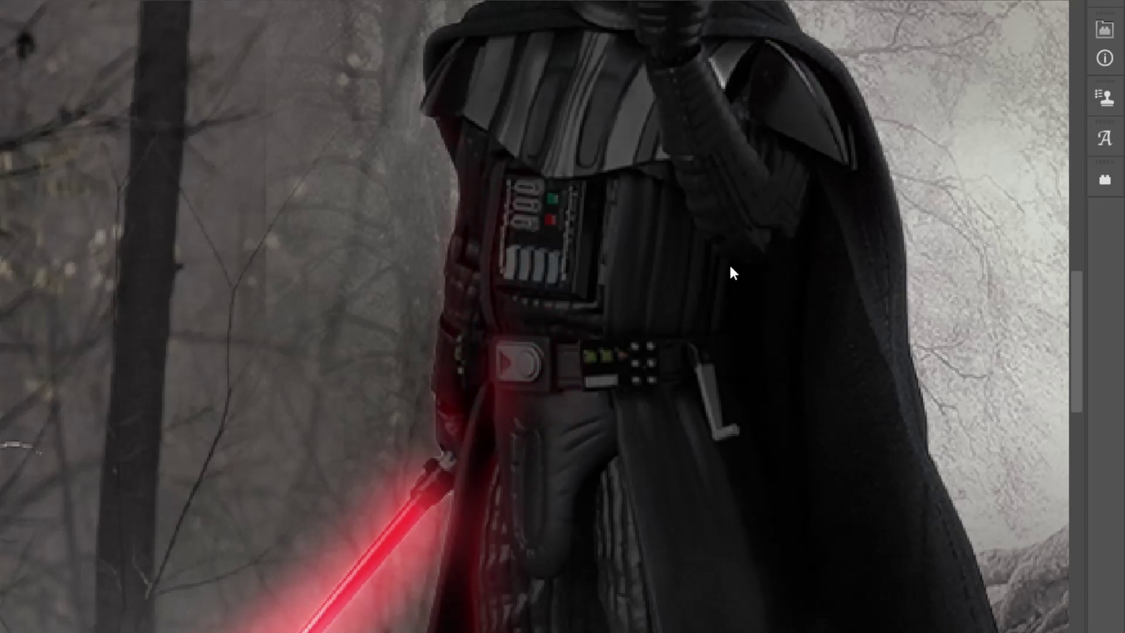
{"action": "mouse_move", "coordinate": [733, 269]}
{"action": "left_mouse_down"}
{"action": "mouse_move", "coordinate": [661, 100]}
{"action": "mouse_move", "coordinate": [589, 33]}
{"action": "left_mouse_up"}
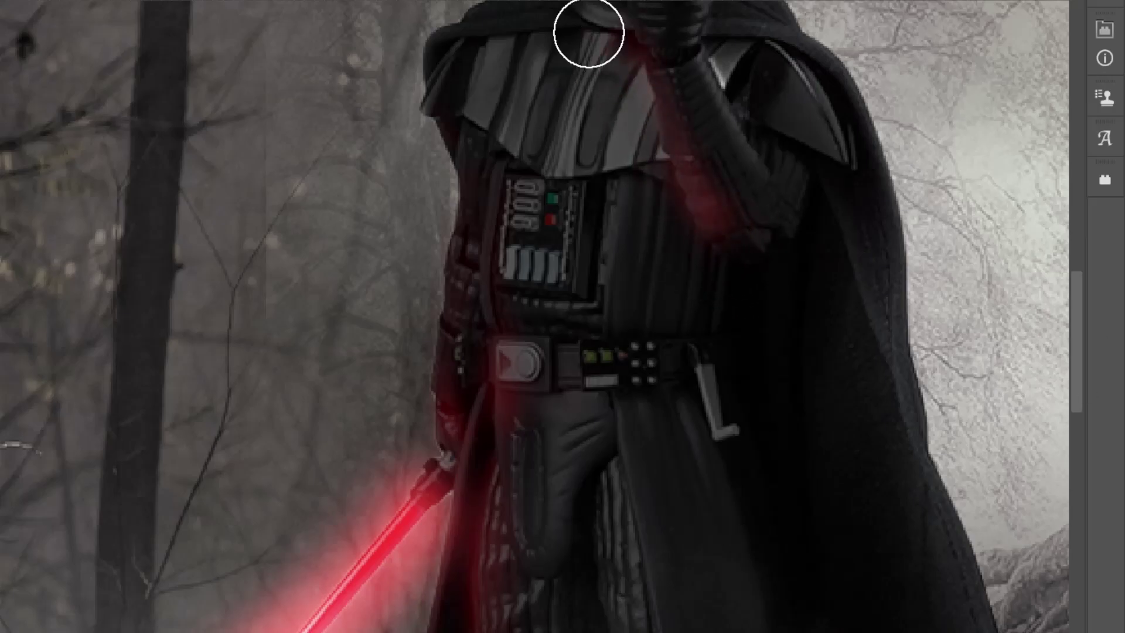
{"action": "mouse_move", "coordinate": [657, 115]}
{"action": "left_mouse_down"}
{"action": "mouse_move", "coordinate": [771, 250]}
{"action": "mouse_move", "coordinate": [683, 71]}
{"action": "left_mouse_up"}
Paint red rim light along the cloak's right edge and left of Vader's legs.
{"action": "key", "text": "bracketright"}
{"action": "key", "text": "bracketright"}
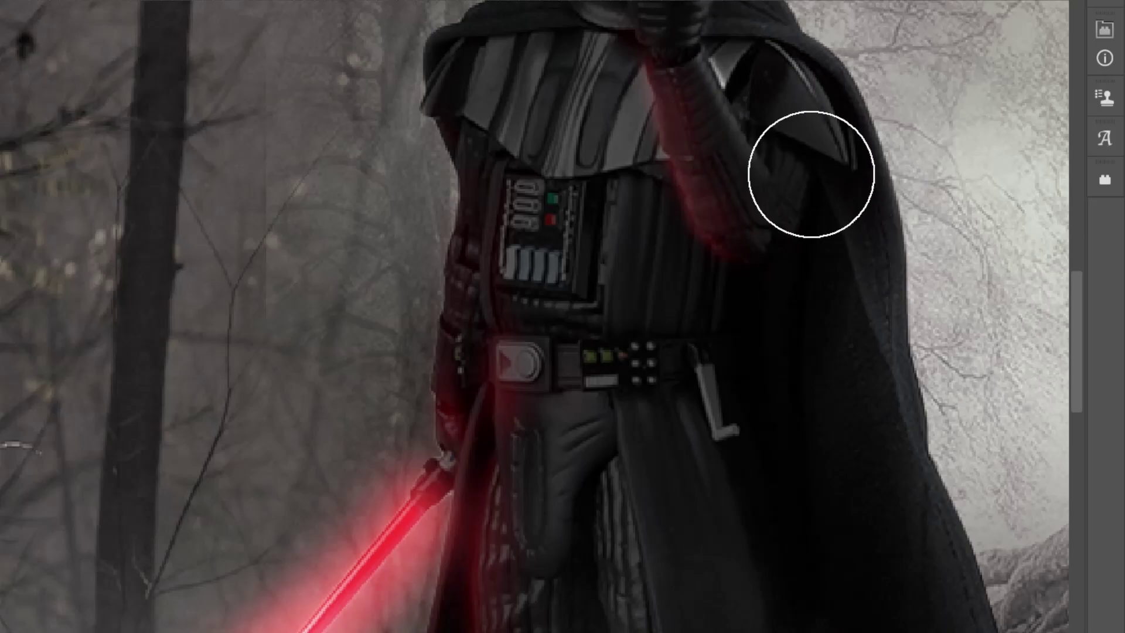
{"action": "scroll", "coordinate": [811, 174], "scroll_direction": "up", "scroll_amount": 3}
{"action": "key", "text": "bracketleft"}
{"action": "key", "text": "bracketleft"}
{"action": "key", "text": "bracketleft"}
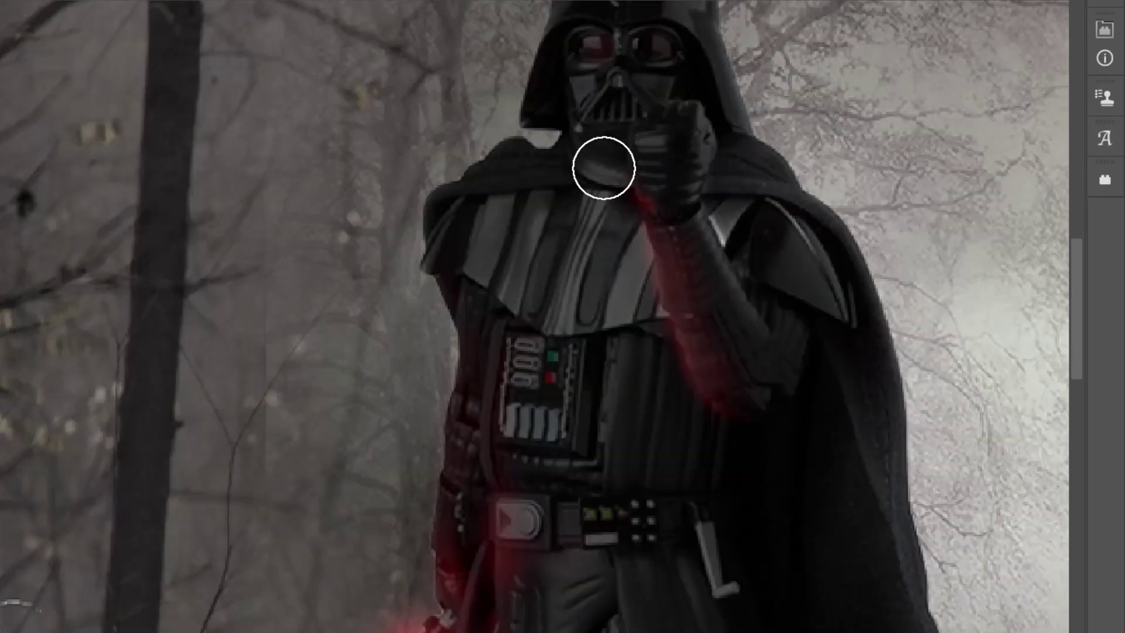
{"action": "key", "text": "ctrl+0"}
{"action": "scroll", "coordinate": [646, 452], "scroll_direction": "up", "scroll_amount": 3}
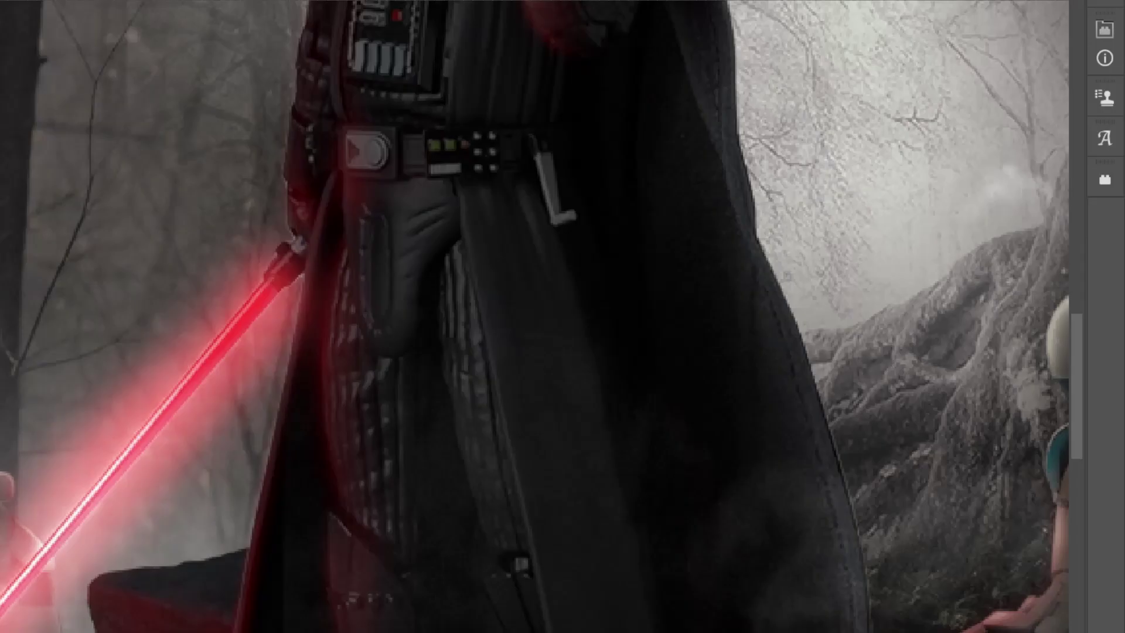
{"action": "scroll", "coordinate": [727, 244], "scroll_direction": "down", "scroll_amount": 3}
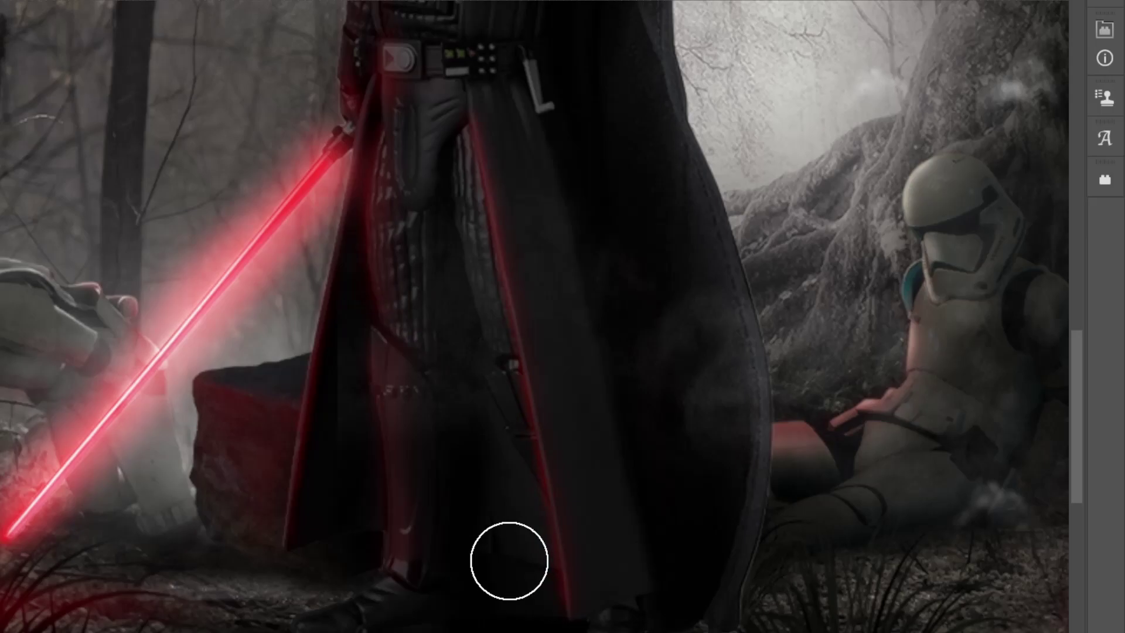
{"action": "mouse_move", "coordinate": [673, 509]}
{"action": "left_mouse_down"}
{"action": "mouse_move", "coordinate": [655, 118]}
{"action": "mouse_move", "coordinate": [708, 529]}
{"action": "mouse_move", "coordinate": [709, 249]}
{"action": "left_mouse_up"}
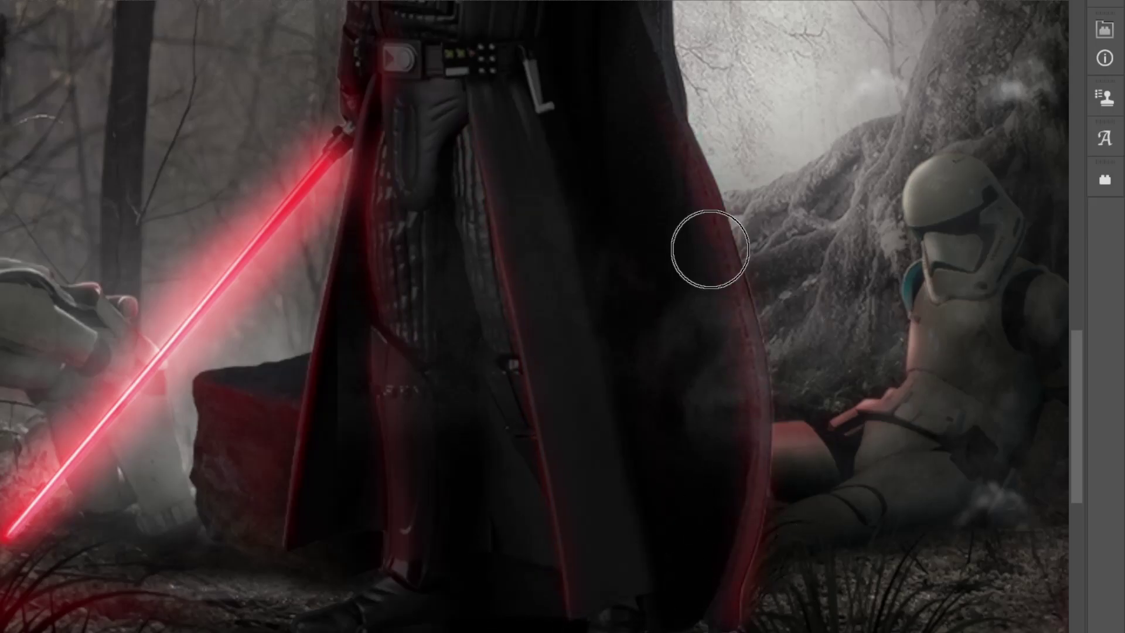
{"action": "scroll", "coordinate": [502, 439], "scroll_direction": "up", "scroll_amount": 1}
{"action": "left_click_drag", "start_coordinate": [432, 406], "coordinate": [424, 600]}
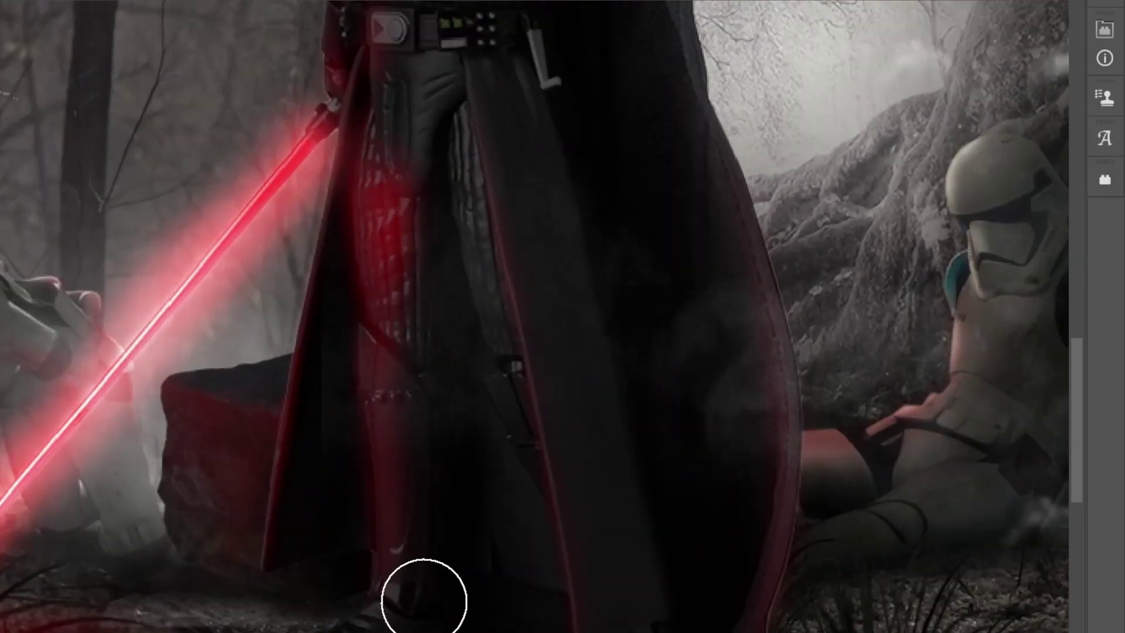
{"action": "key", "text": "ctrl+0"}
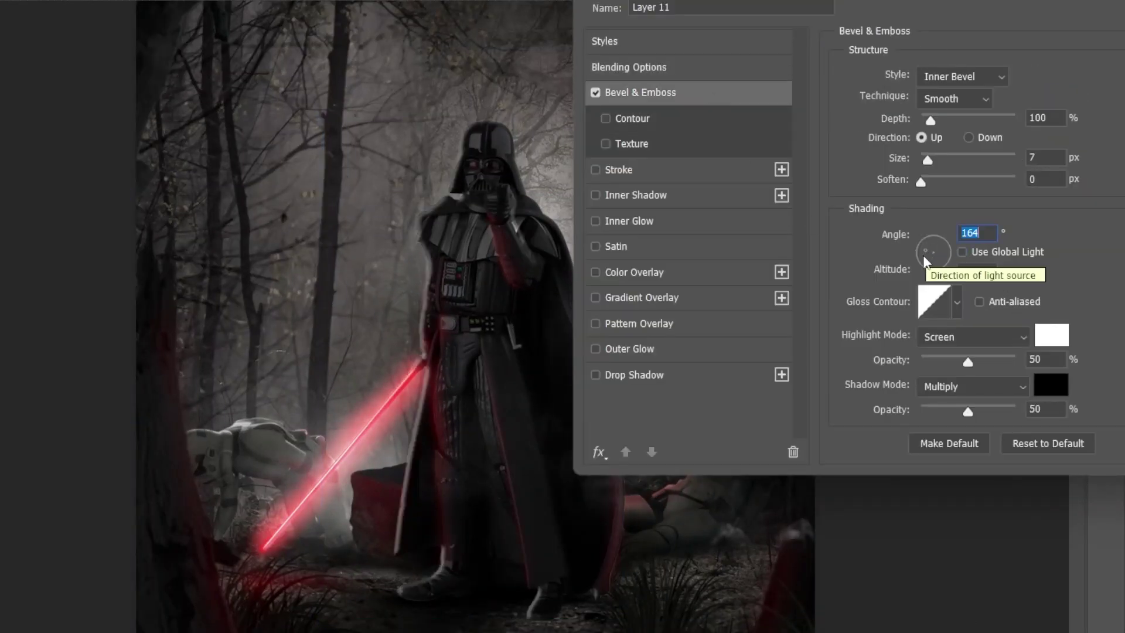
Set Layer 11's Bevel & Emboss light angle to -164° and adjust its size.
{"action": "left_click", "coordinate": [924, 257]}
{"action": "double_click", "coordinate": [1043, 157]}
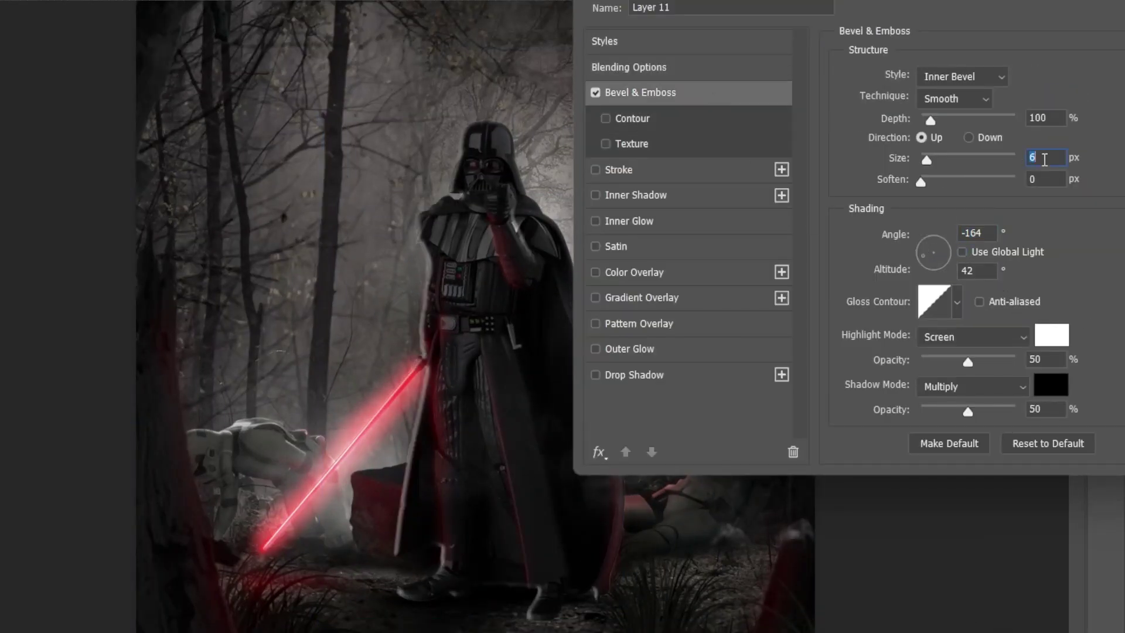
{"action": "type", "text": "0"}
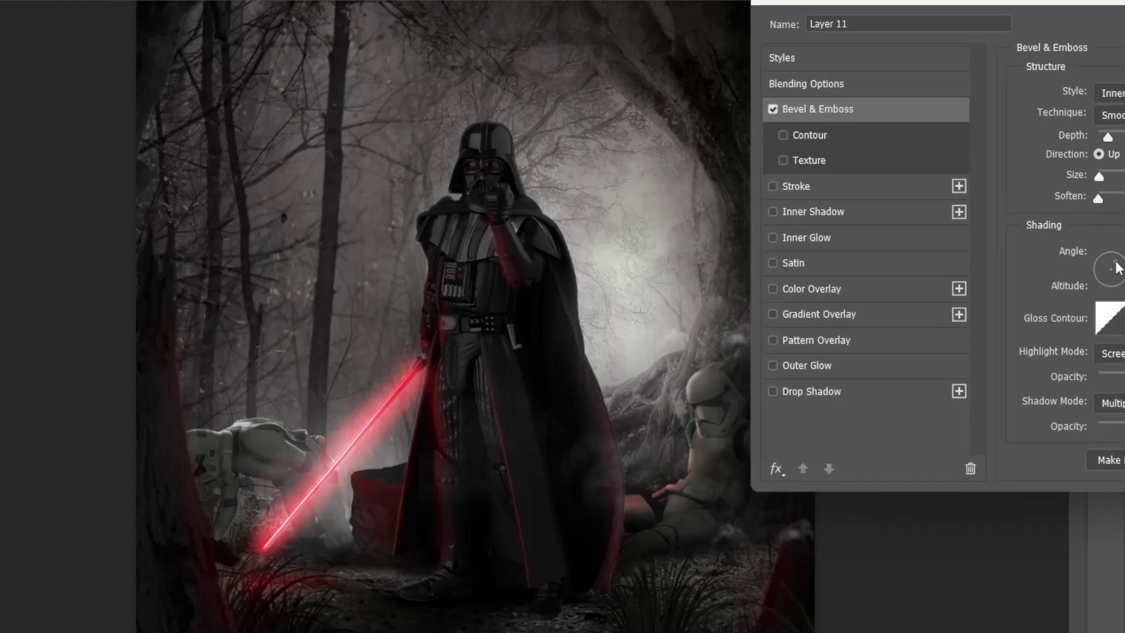
{"action": "key", "text": "Return"}
On the Vader copy, reduce the bevel size and lower highlight opacity slightly.
{"action": "left_click_drag", "start_coordinate": [321, 370], "coordinate": [262, 370]}
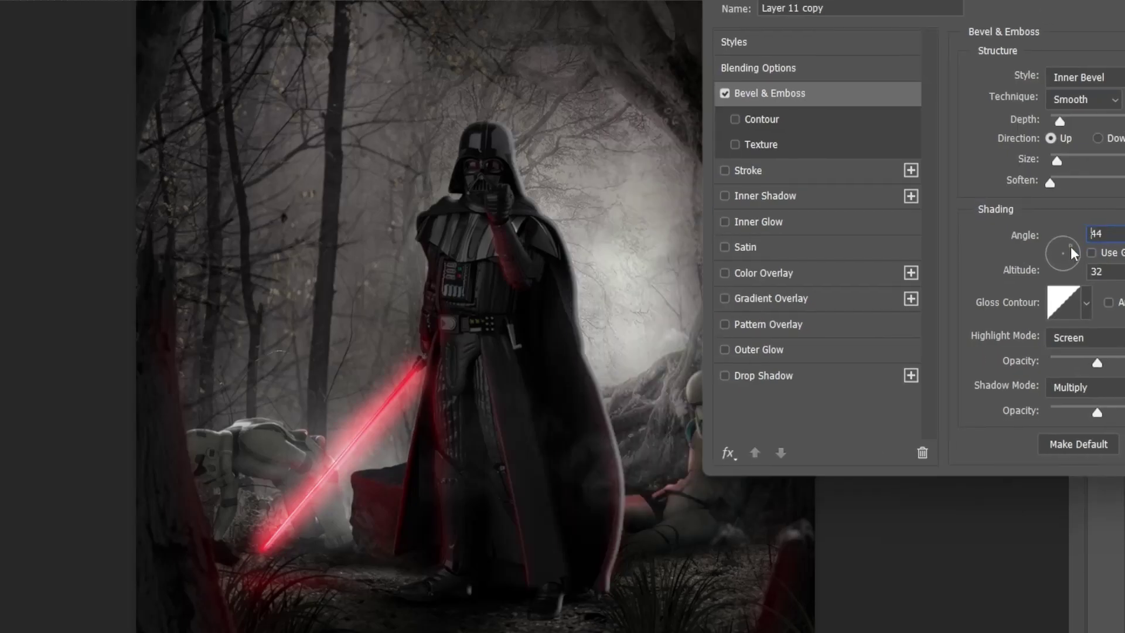
{"action": "key", "text": "Down"}
{"action": "left_click_drag", "start_coordinate": [1103, 363], "coordinate": [1096, 362]}
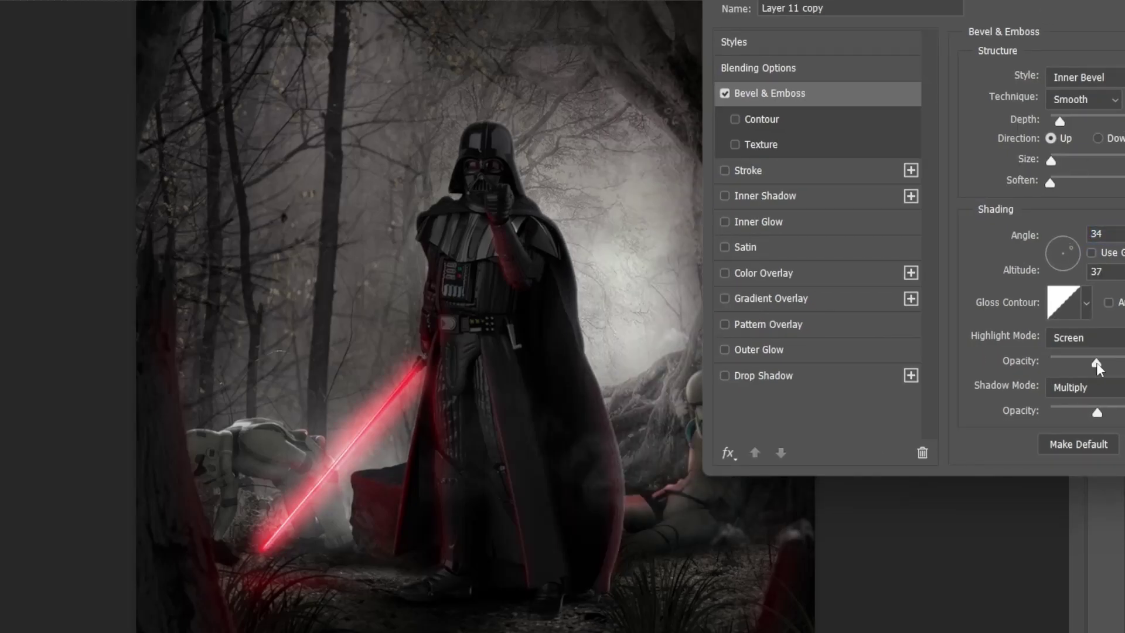
{"action": "key", "text": "Return"}
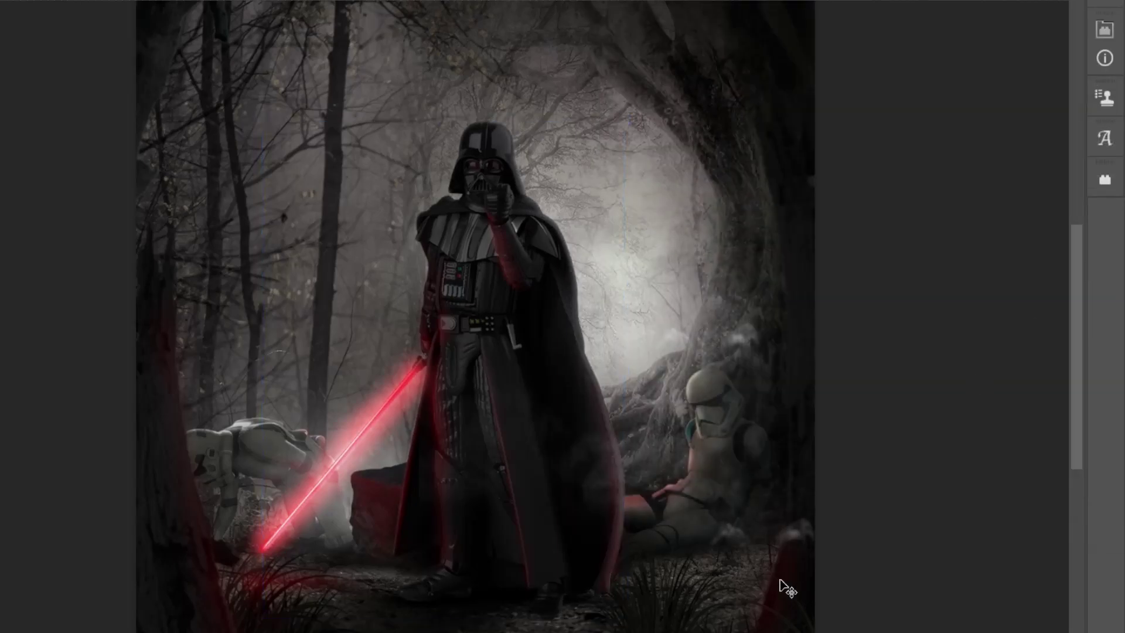
Place the running stormtrooper beside Vader, scaled down, with knees and lower legs masked.
{"action": "left_click", "coordinate": [215, 230]}
{"action": "key", "text": "Return"}
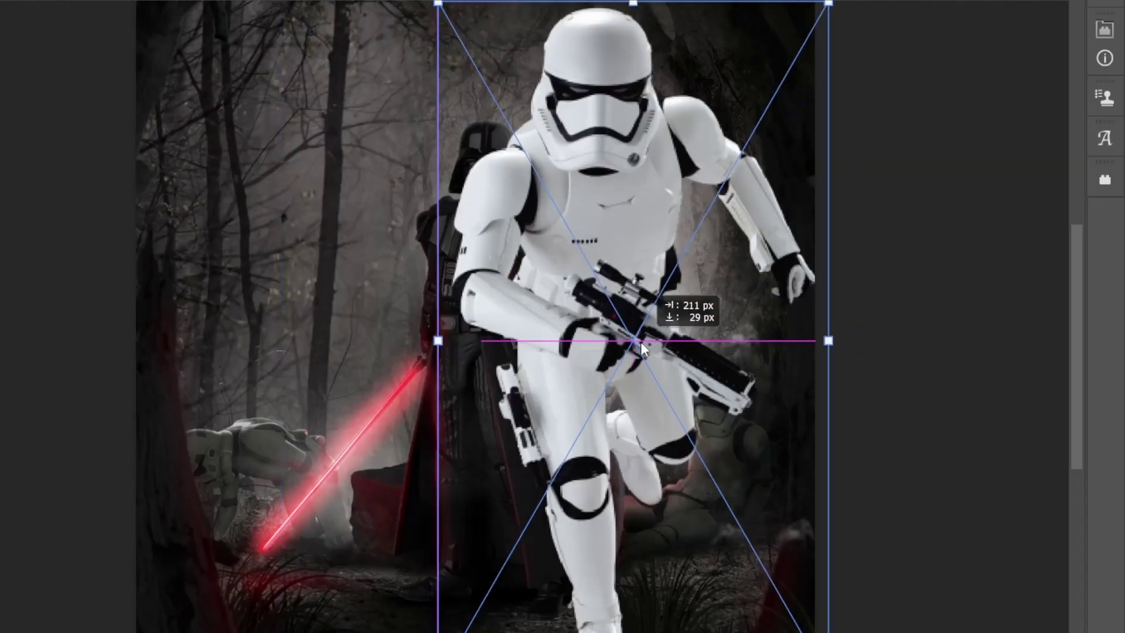
{"action": "mouse_move", "coordinate": [668, 304]}
{"action": "left_mouse_down"}
{"action": "mouse_move", "coordinate": [510, 346]}
{"action": "mouse_move", "coordinate": [622, 405]}
{"action": "left_mouse_up"}
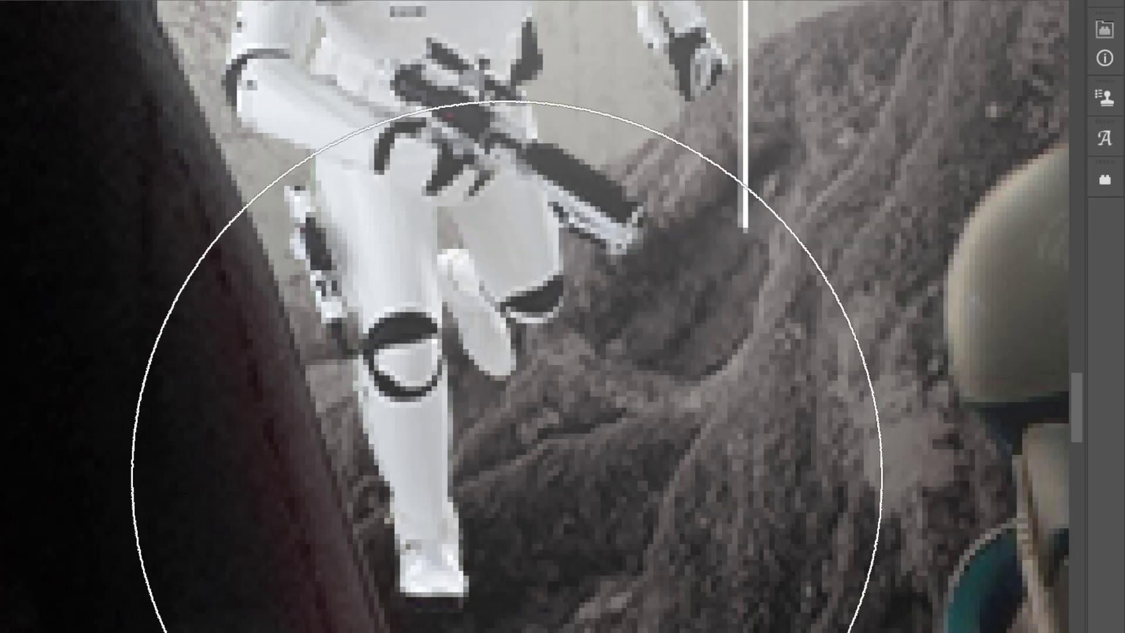
{"action": "mouse_move", "coordinate": [381, 446]}
{"action": "left_mouse_down"}
{"action": "mouse_move", "coordinate": [535, 281]}
{"action": "mouse_move", "coordinate": [449, 534]}
{"action": "left_mouse_up"}
{"action": "scroll", "coordinate": [663, 218], "scroll_direction": "down", "scroll_amount": 5}
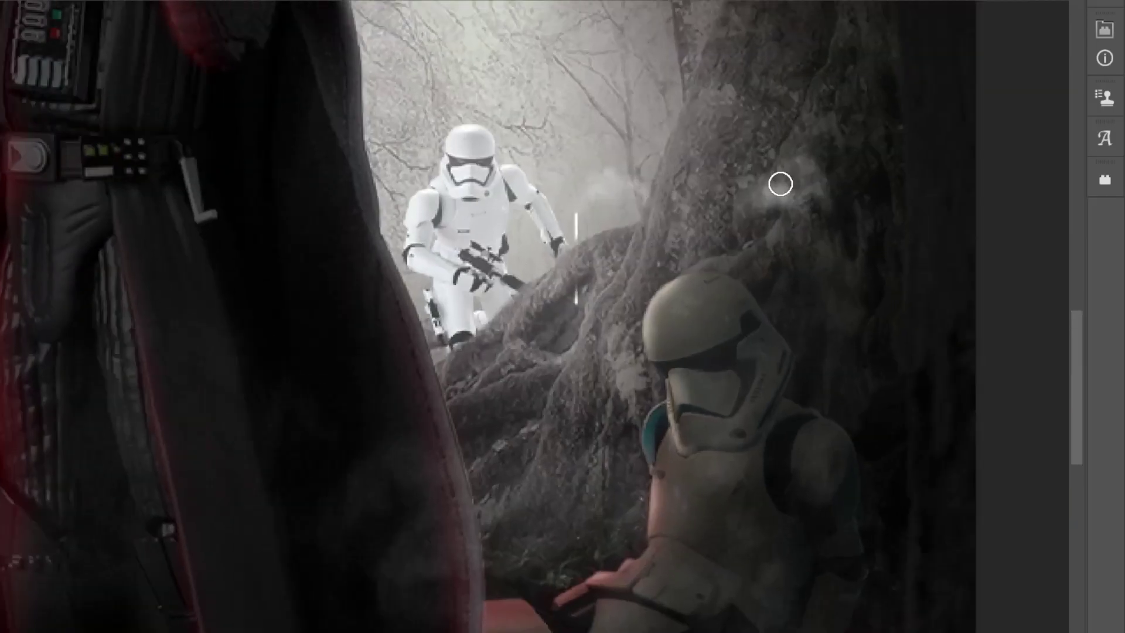
Darken the trooper with two Levels passes and give it a 3 px bevel.
{"action": "key", "text": "ctrl+l"}
{"action": "left_click_drag", "start_coordinate": [1117, 275], "coordinate": [894, 277]}
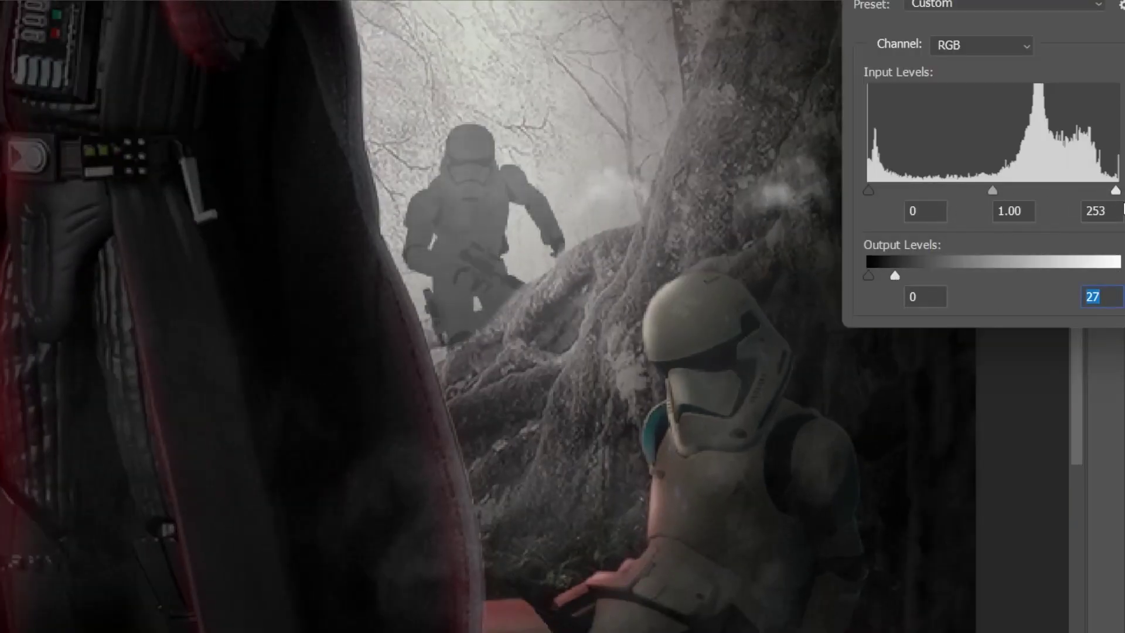
{"action": "key", "text": "Return"}
{"action": "key", "text": "ctrl+l"}
{"action": "key", "text": "Return"}
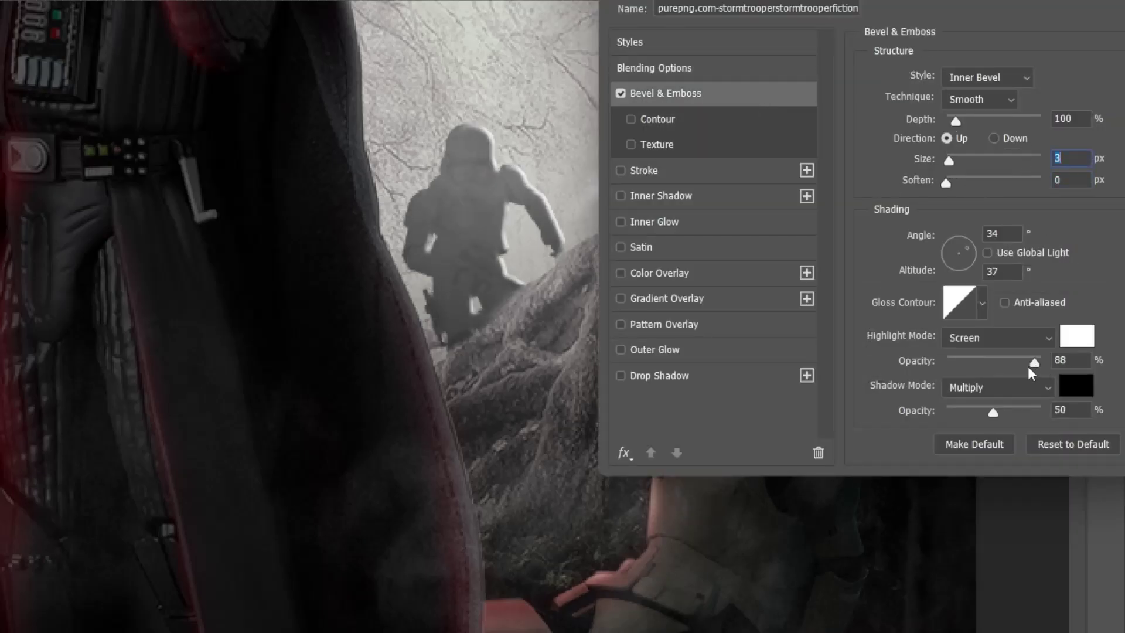
{"action": "key", "text": "Return"}
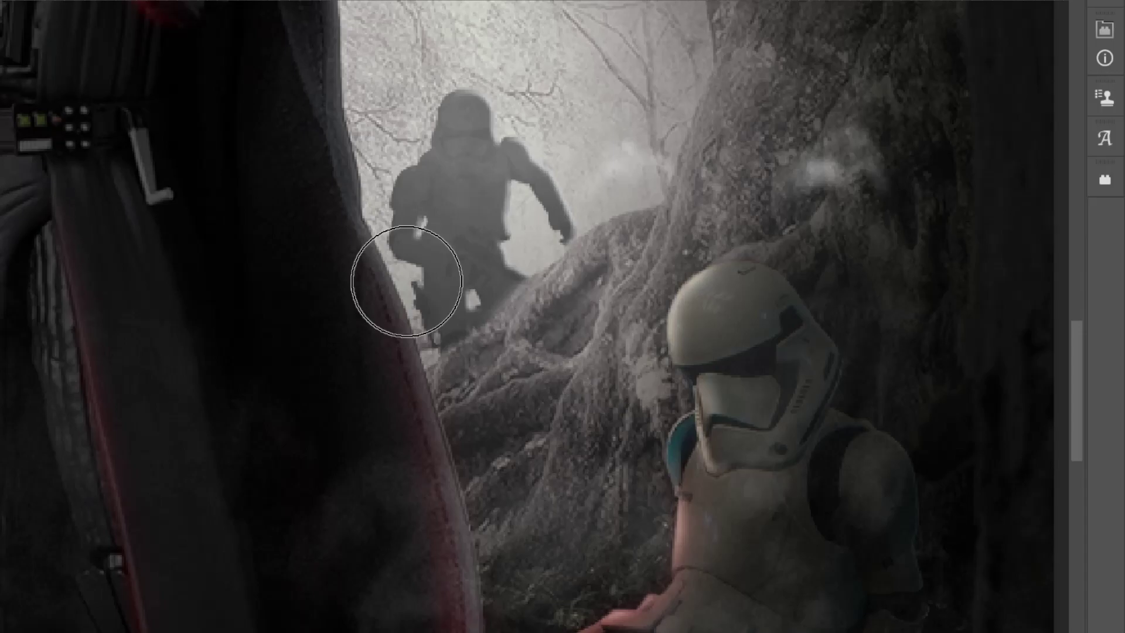
Paint fog over the trooper's legs and the surrounding roots.
{"action": "left_click", "coordinate": [609, 351]}
{"action": "key", "text": "v"}
{"action": "left_click_drag", "start_coordinate": [481, 513], "coordinate": [641, 402]}
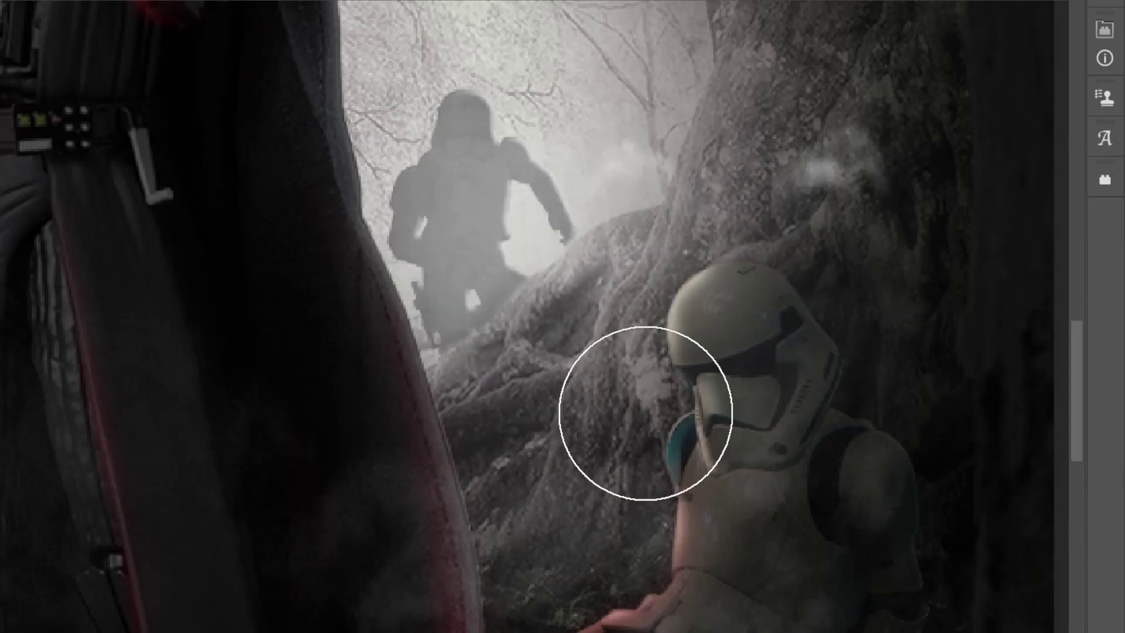
{"action": "key", "text": "ctrl+0"}
{"action": "scroll", "coordinate": [973, 337], "scroll_direction": "up", "scroll_amount": 2}
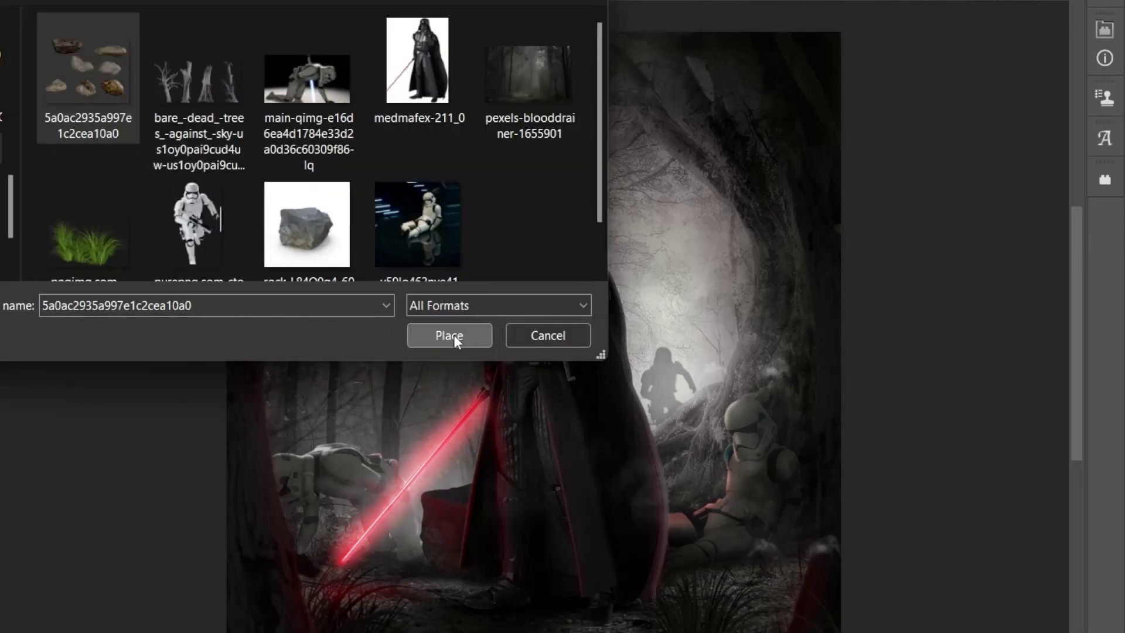
Place the rock images as linked, then embed another image file and commit it.
{"action": "left_click", "coordinate": [451, 333]}
{"action": "left_click", "coordinate": [704, 319]}
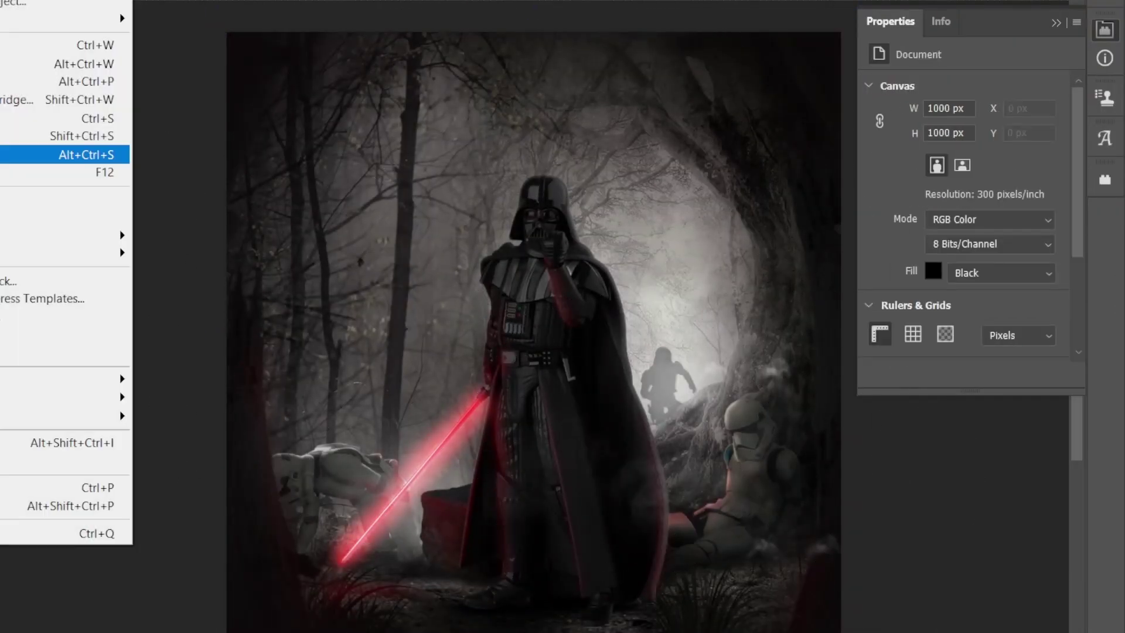
{"action": "left_click", "coordinate": [53, 328]}
{"action": "scroll", "coordinate": [280, 138], "scroll_direction": "down", "scroll_amount": 5}
{"action": "scroll", "coordinate": [280, 138], "scroll_direction": "down", "scroll_amount": 5}
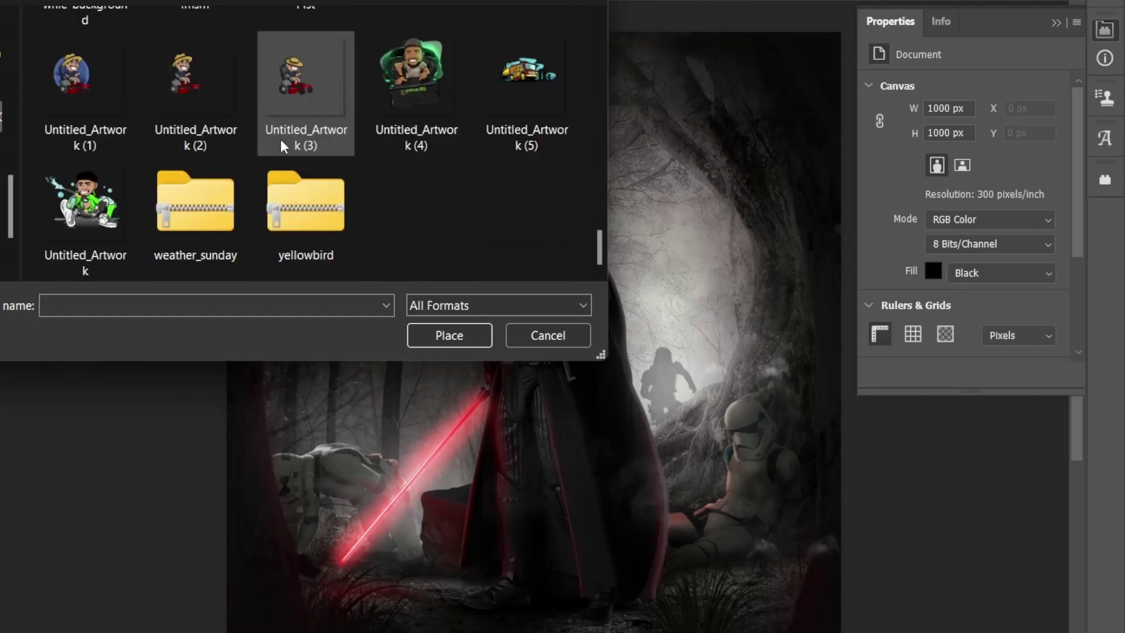
{"action": "scroll", "coordinate": [280, 139], "scroll_direction": "down", "scroll_amount": 5}
{"action": "left_click", "coordinate": [189, 100]}
{"action": "left_click", "coordinate": [449, 335]}
{"action": "left_click", "coordinate": [702, 248]}
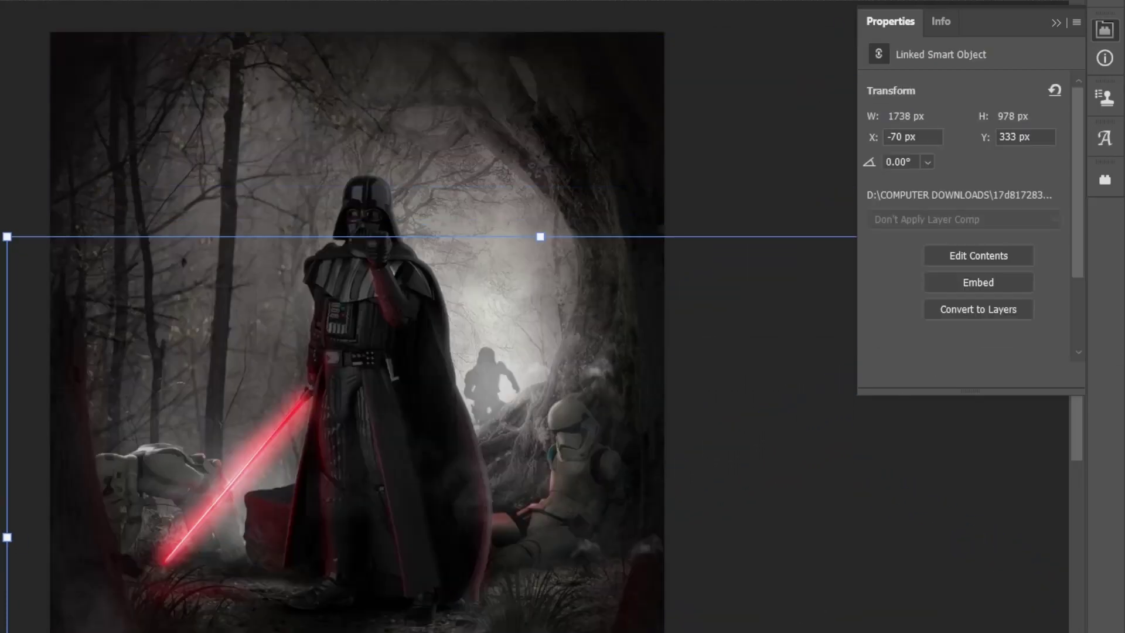
{"action": "key", "text": "Return"}
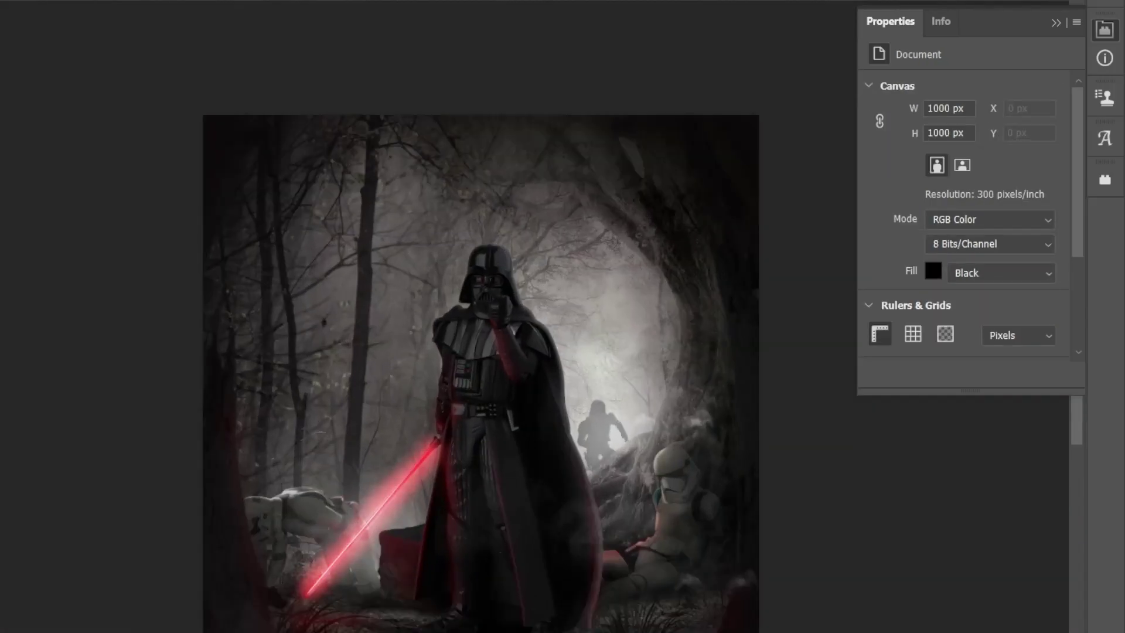
Apply Field Blur to a merged layer, with blur pins on trees and zero-blur on Vader.
{"action": "key", "text": "ctrl+t"}
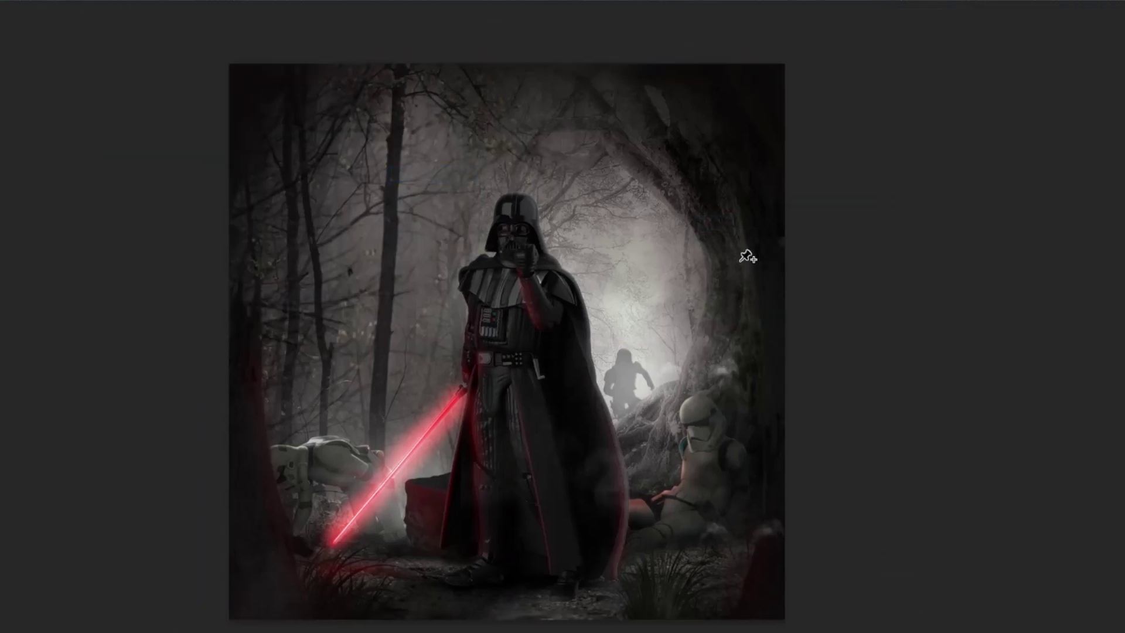
{"action": "mouse_move", "coordinate": [512, 334]}
{"action": "left_mouse_down"}
{"action": "mouse_move", "coordinate": [648, 265]}
{"action": "mouse_move", "coordinate": [673, 222]}
{"action": "left_mouse_up"}
{"action": "left_click", "coordinate": [741, 600]}
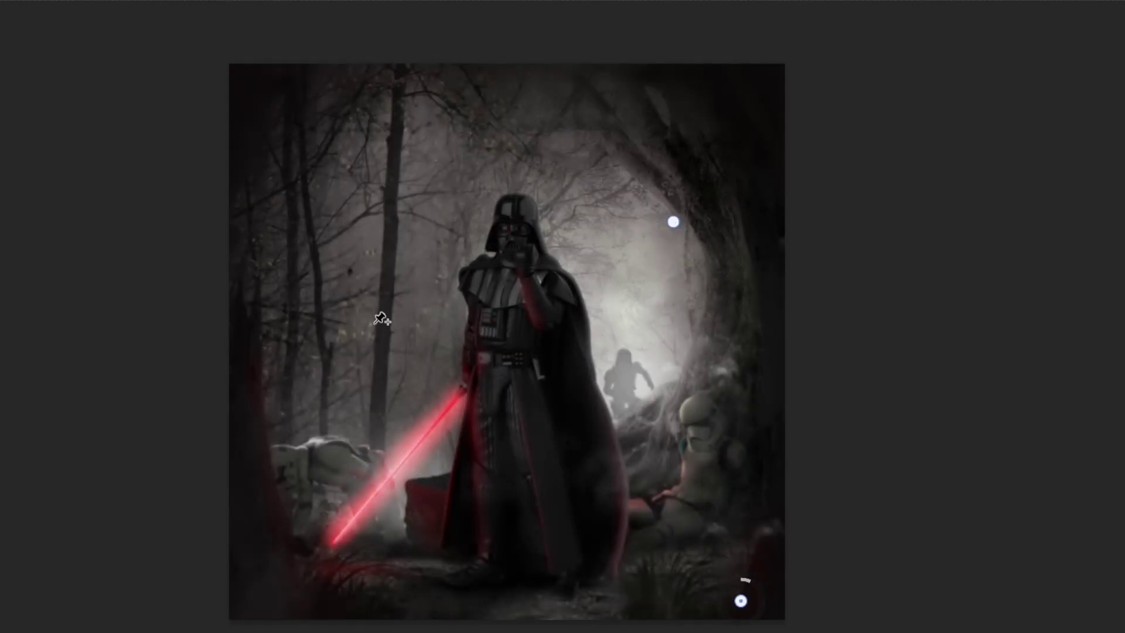
{"action": "left_click", "coordinate": [318, 166]}
{"action": "mouse_move", "coordinate": [673, 222]}
{"action": "left_mouse_down"}
{"action": "mouse_move", "coordinate": [658, 336]}
{"action": "mouse_move", "coordinate": [689, 303]}
{"action": "left_mouse_up"}
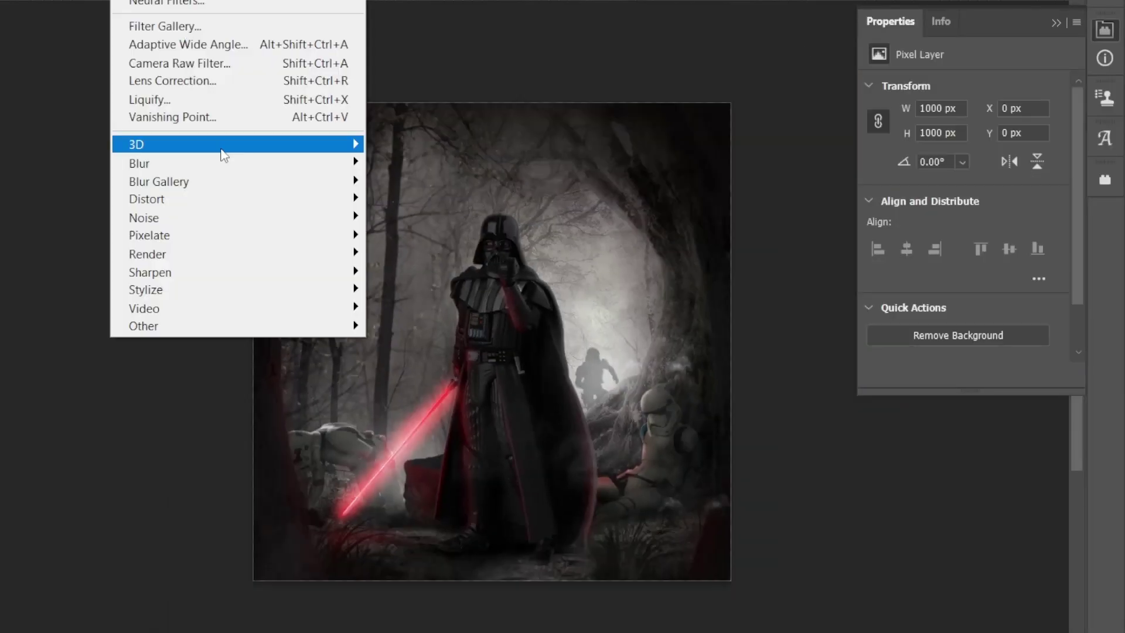
{"action": "left_click", "coordinate": [1012, 38]}
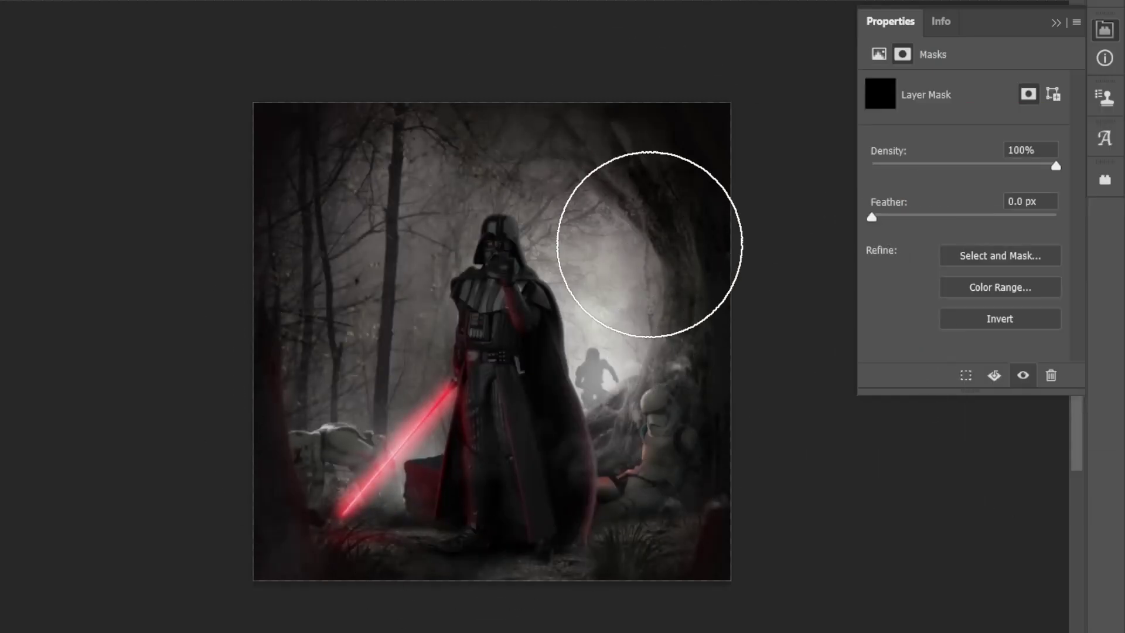
Reveal the blur over the upper-right background through the layer mask.
{"action": "left_click_drag", "start_coordinate": [648, 246], "coordinate": [663, 143]}
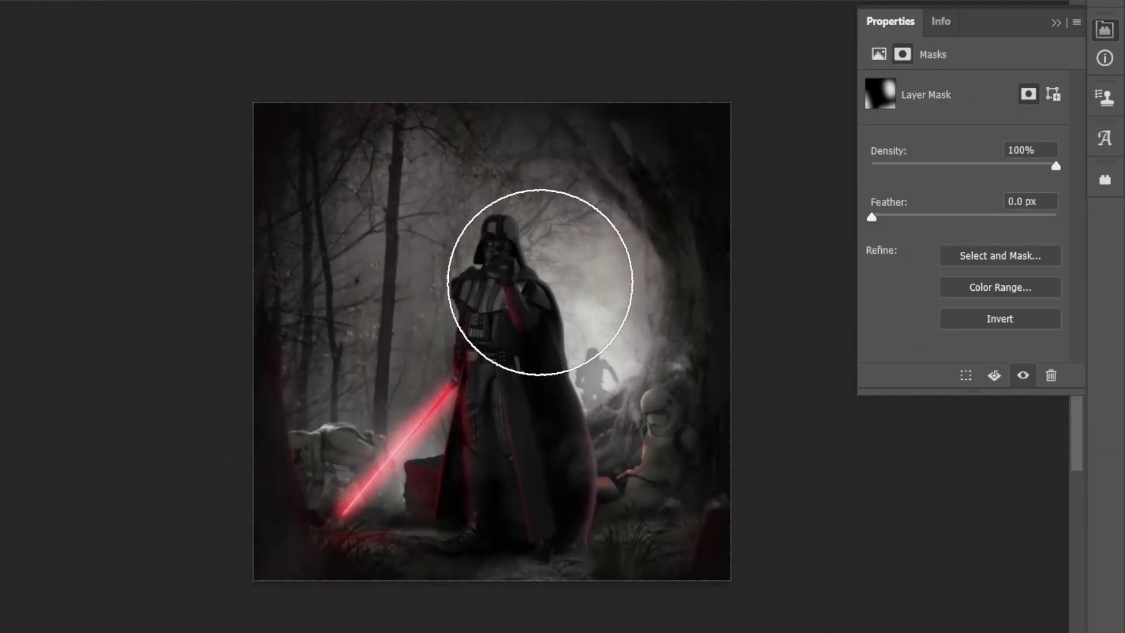
{"action": "key", "text": "v"}
{"action": "key", "text": "ctrl+minus"}
{"action": "key", "text": "ctrl+plus"}
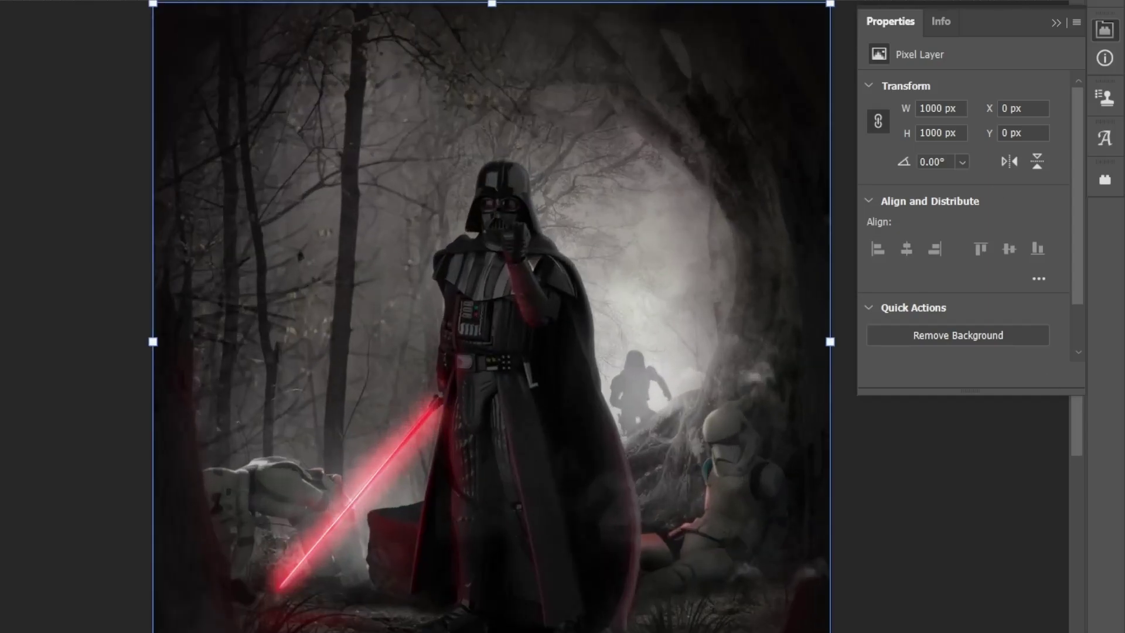
In Camera Raw, lift the tone-curve midtones and bend the red curve toward teal.
{"action": "key", "text": "ctrl+shift+a"}
{"action": "left_click", "coordinate": [888, 351]}
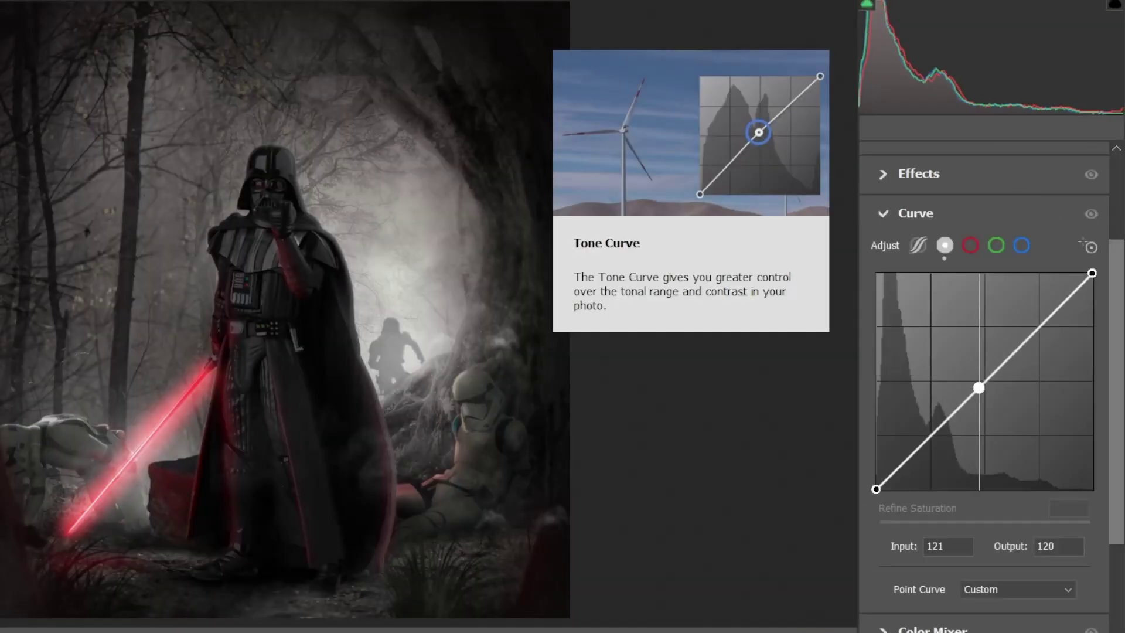
{"action": "left_click_drag", "start_coordinate": [1012, 354], "coordinate": [1024, 322]}
{"action": "left_click", "coordinate": [970, 246]}
{"action": "left_click_drag", "start_coordinate": [968, 399], "coordinate": [961, 409]}
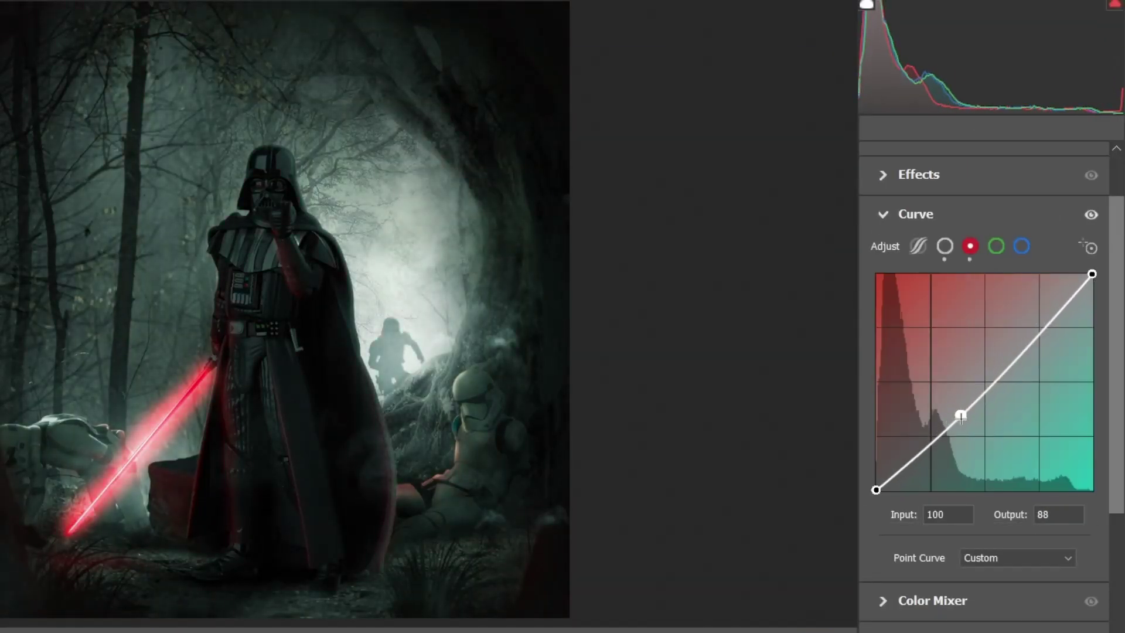
{"action": "mouse_move", "coordinate": [1024, 339]}
{"action": "left_mouse_down"}
{"action": "mouse_move", "coordinate": [1037, 326]}
{"action": "mouse_move", "coordinate": [966, 314]}
{"action": "mouse_move", "coordinate": [969, 287]}
{"action": "left_mouse_up"}
{"action": "left_click", "coordinate": [896, 214]}
Reset exposure to 0.00, contrast -17, grade teal midtones, brighter shadows, orange highlights, balance +15.
{"action": "double_click", "coordinate": [967, 284]}
{"action": "mouse_move", "coordinate": [985, 346]}
{"action": "left_mouse_down"}
{"action": "mouse_move", "coordinate": [1022, 376]}
{"action": "mouse_move", "coordinate": [1009, 376]}
{"action": "left_mouse_up"}
{"action": "mouse_move", "coordinate": [984, 407]}
{"action": "left_mouse_down"}
{"action": "mouse_move", "coordinate": [1075, 407]}
{"action": "mouse_move", "coordinate": [984, 406]}
{"action": "left_mouse_up"}
{"action": "scroll", "coordinate": [984, 352], "scroll_direction": "down", "scroll_amount": 10}
{"action": "left_click_drag", "start_coordinate": [984, 317], "coordinate": [971, 324]}
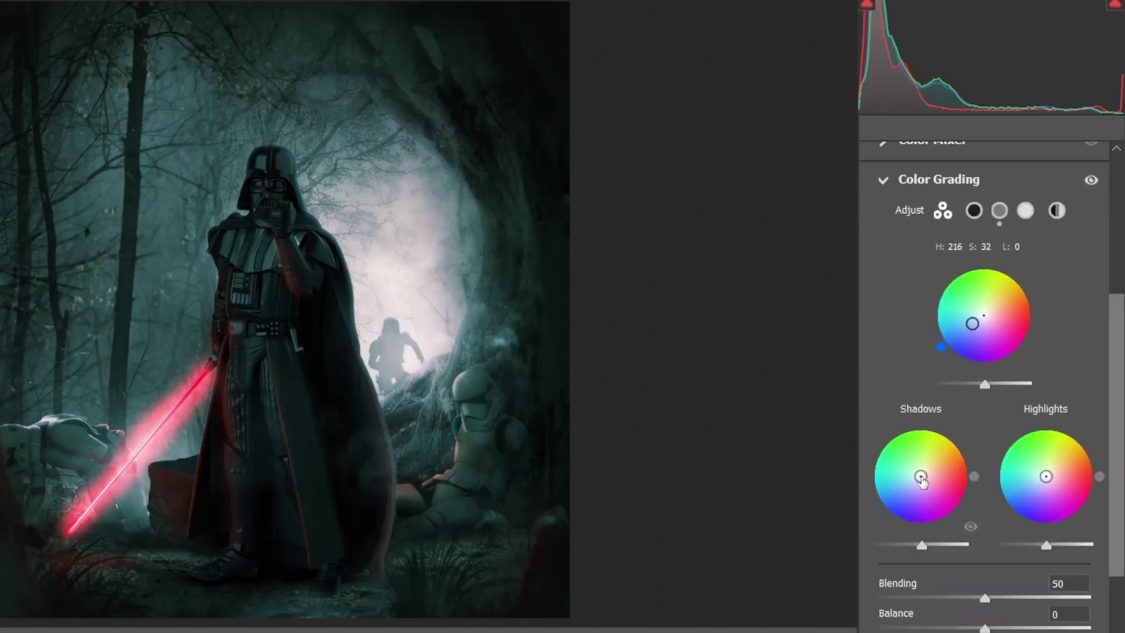
{"action": "left_click_drag", "start_coordinate": [921, 476], "coordinate": [923, 477]}
{"action": "left_click_drag", "start_coordinate": [921, 544], "coordinate": [928, 545]}
{"action": "left_click_drag", "start_coordinate": [1046, 476], "coordinate": [1061, 470]}
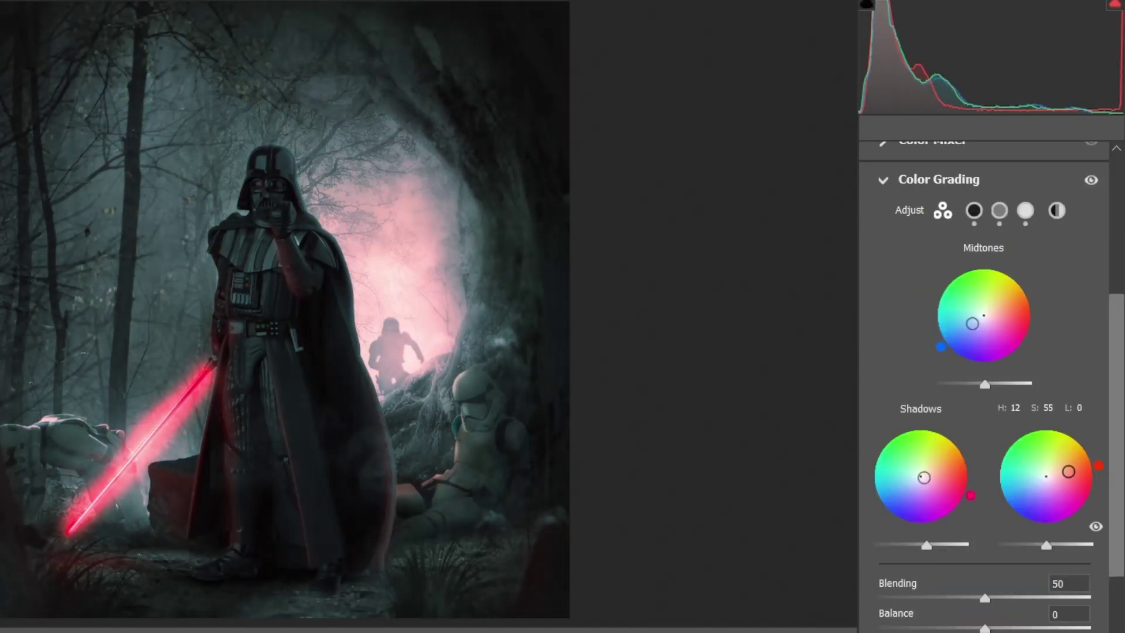
{"action": "left_click_drag", "start_coordinate": [984, 628], "coordinate": [999, 628]}
Apply the Camera Raw grade to the forest composite.
{"action": "key", "text": "Return"}
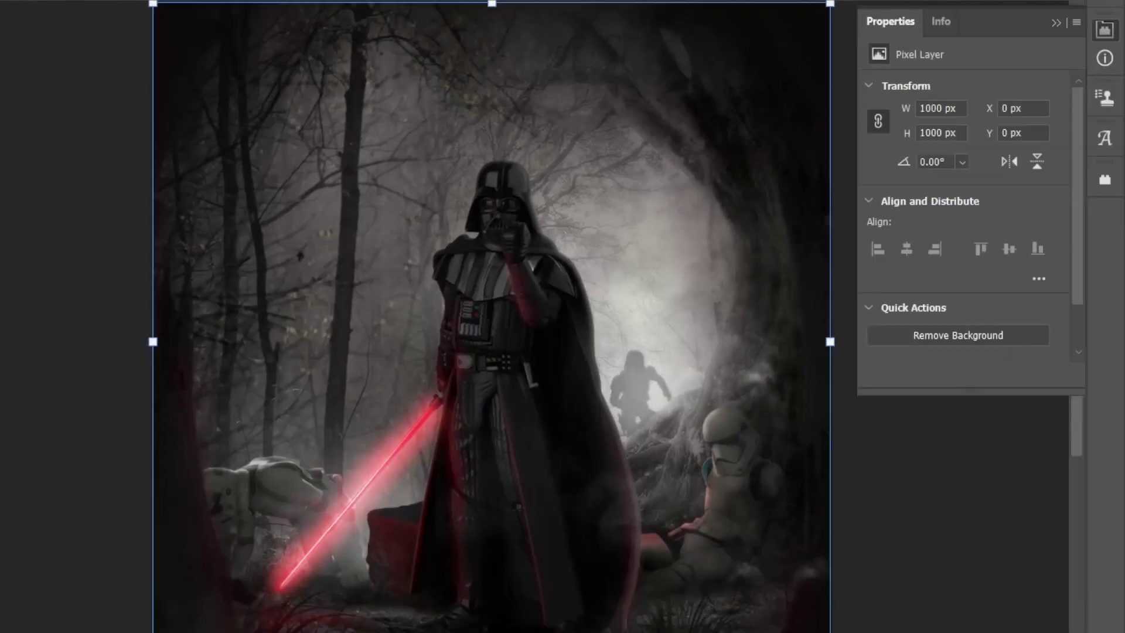